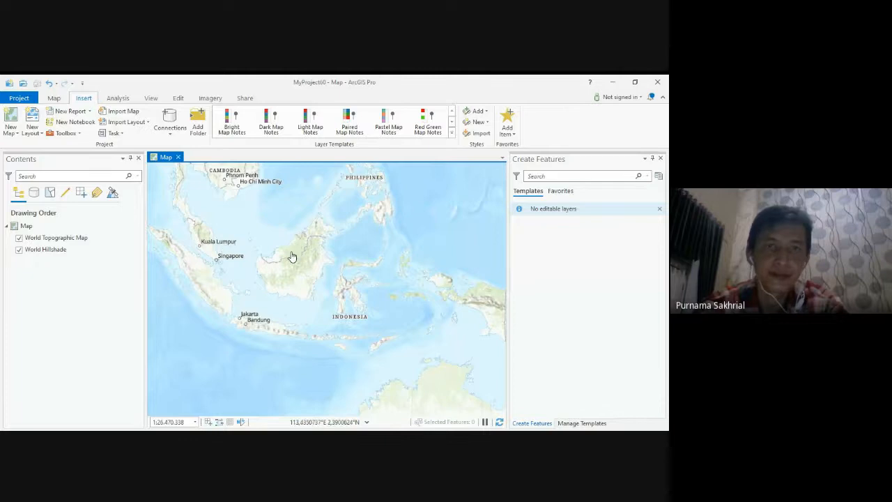
# Add the ADMINISTRASIDESA_AR_25K village boundary dataset to the map.
pyautogui.scroll(-4, 288, 255)
pyautogui.scroll(4, 265, 235)
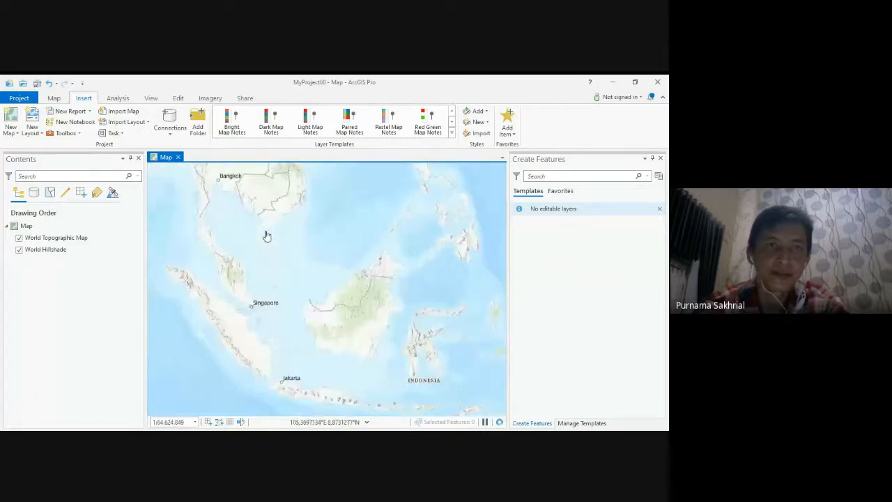
pyautogui.click(54, 99)
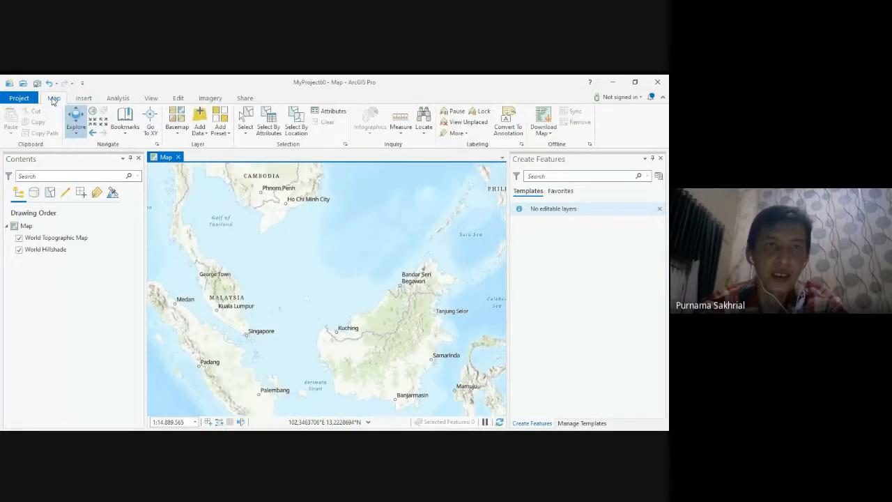
pyautogui.click(196, 134)
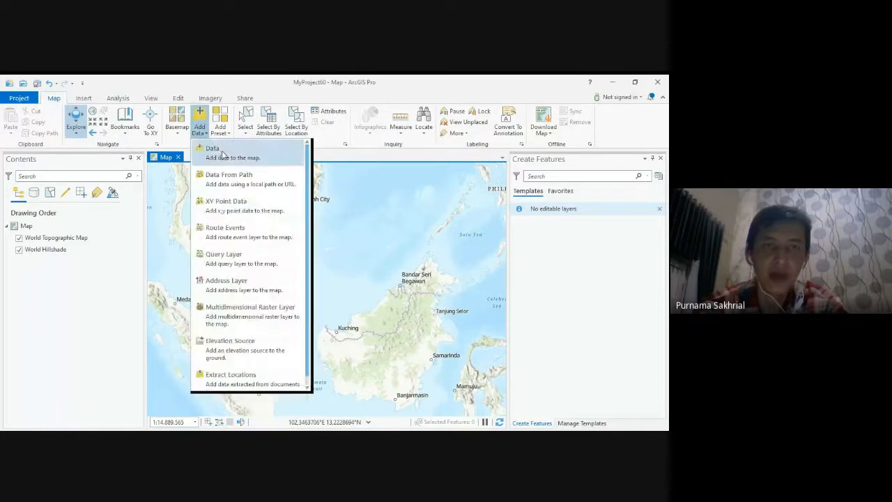
pyautogui.click(223, 152)
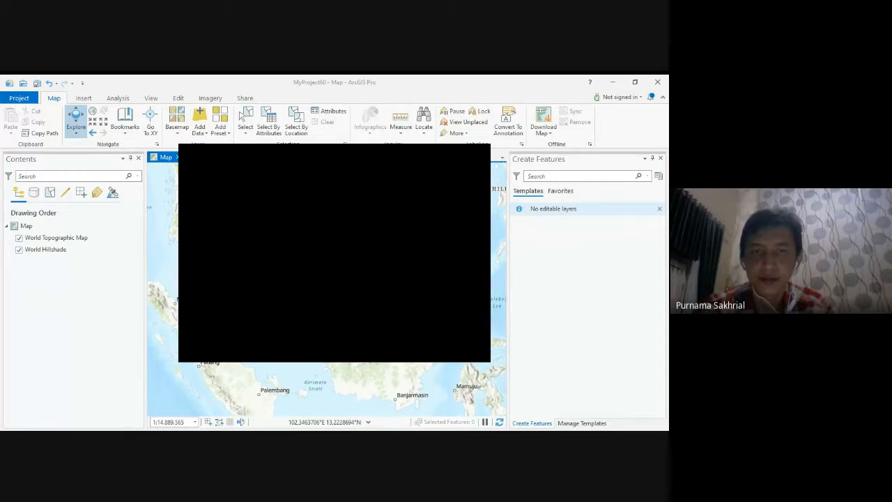
pyautogui.click(396, 354)
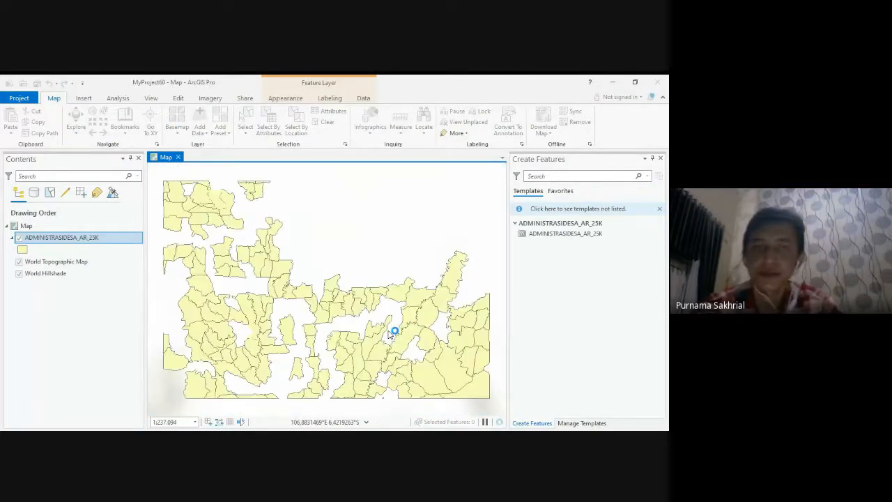
# Open the attribute table of ADMINISTRASIDESA_AR_25K and sort its records ascending by the WADMPR field.
pyautogui.scroll(-3, 357, 294)
pyautogui.scroll(3, 359, 257)
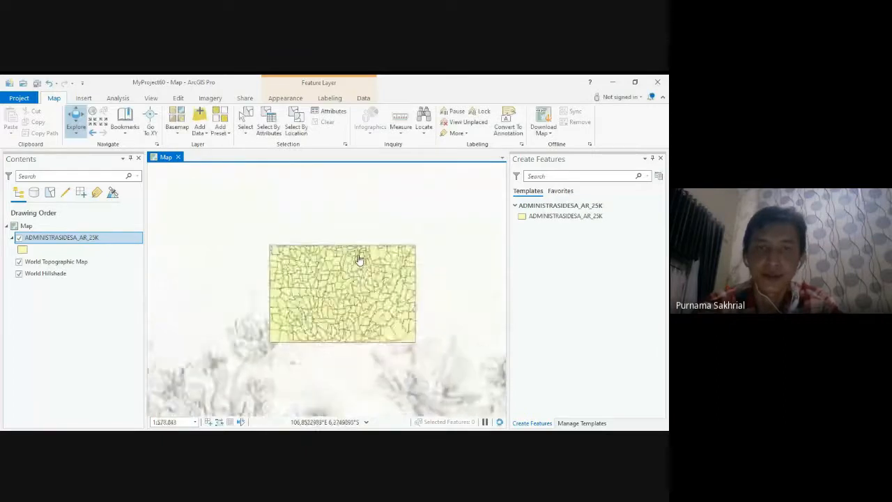
pyautogui.rightClick(70, 237)
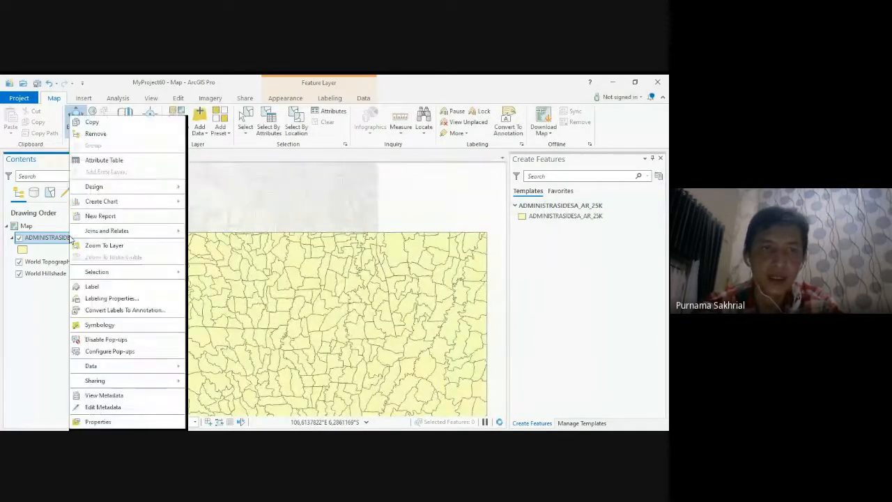
pyautogui.click(132, 165)
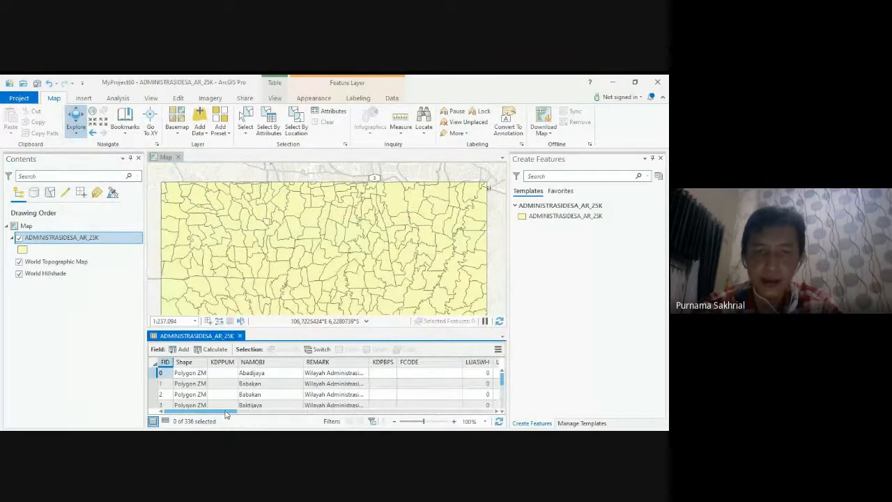
pyautogui.moveTo(225, 415); pyautogui.dragTo(484, 416)
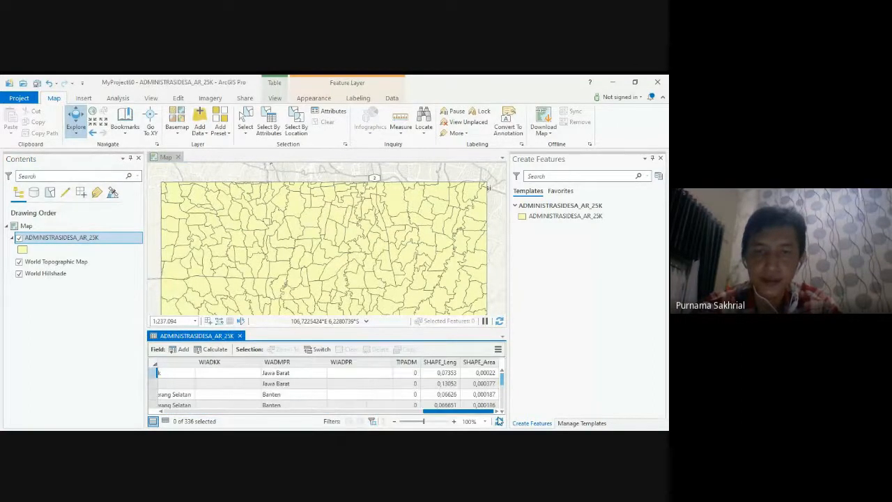
pyautogui.rightClick(281, 359)
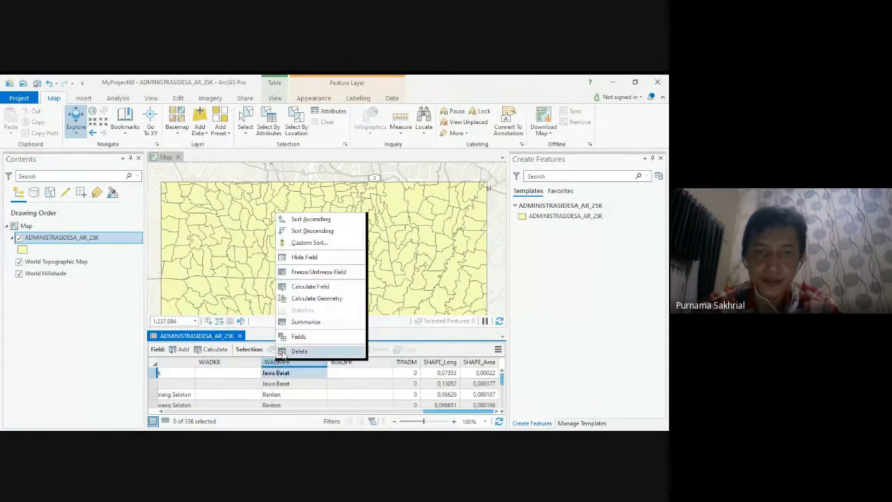
pyautogui.click(310, 219)
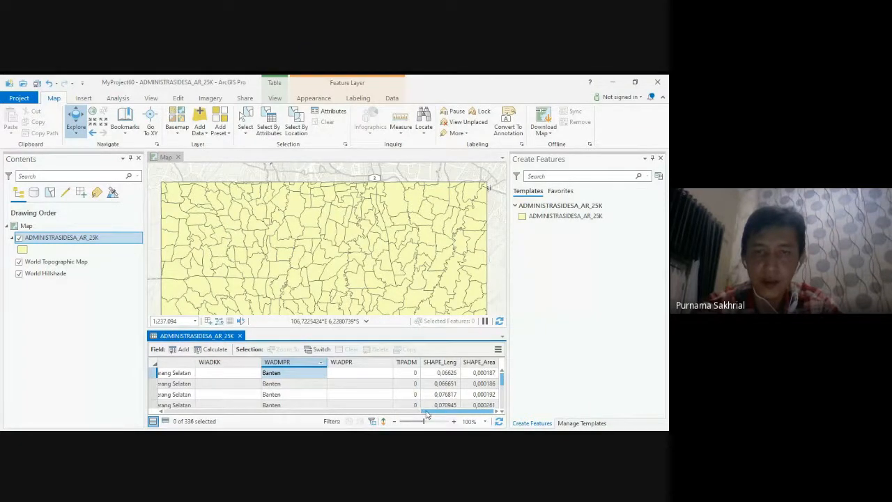
# Select the first record and examine the WADMKC, WADMKK and WADMPR values throughout the province-sorted table.
pyautogui.moveTo(427, 415); pyautogui.dragTo(393, 413)
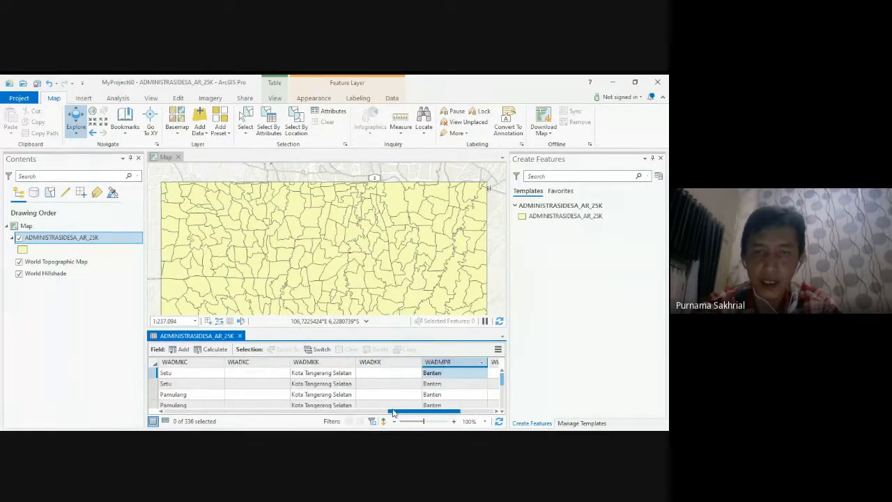
pyautogui.click(155, 374)
pyautogui.click(156, 383)
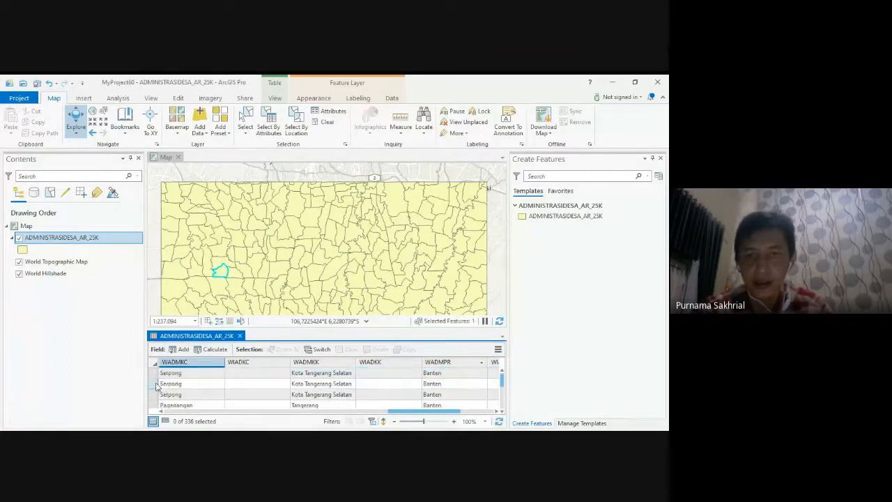
pyautogui.scroll(-5, 156, 391)
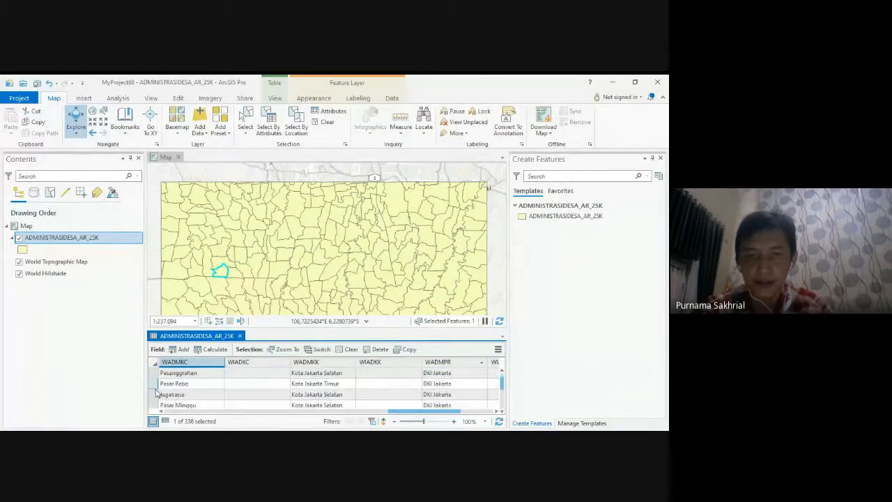
pyautogui.scroll(-4, 156, 395)
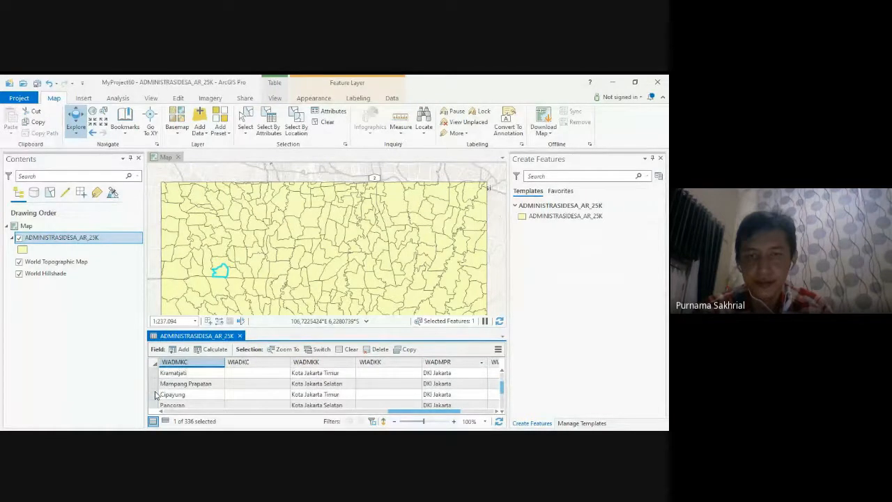
pyautogui.scroll(-4, 155, 397)
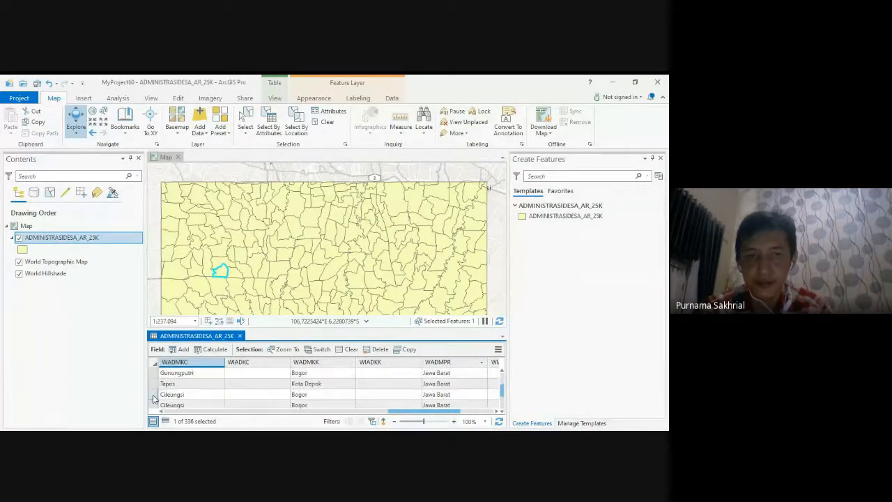
pyautogui.scroll(-5, 154, 398)
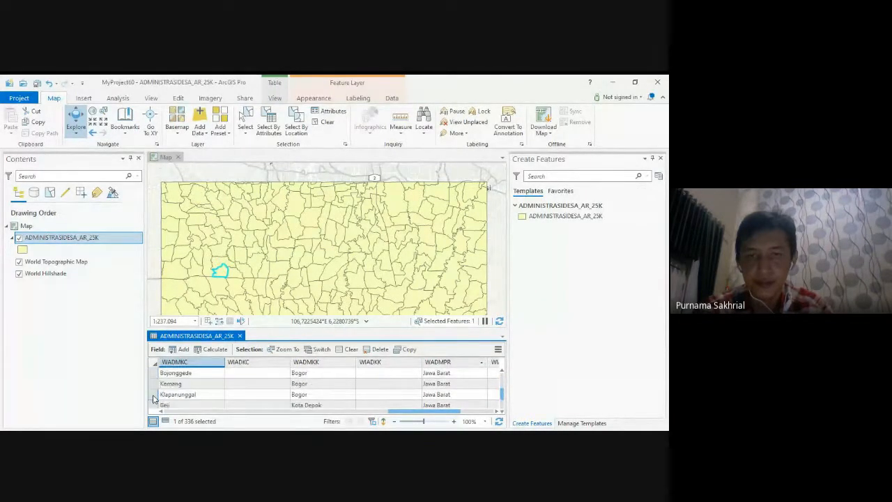
pyautogui.scroll(-2, 155, 400)
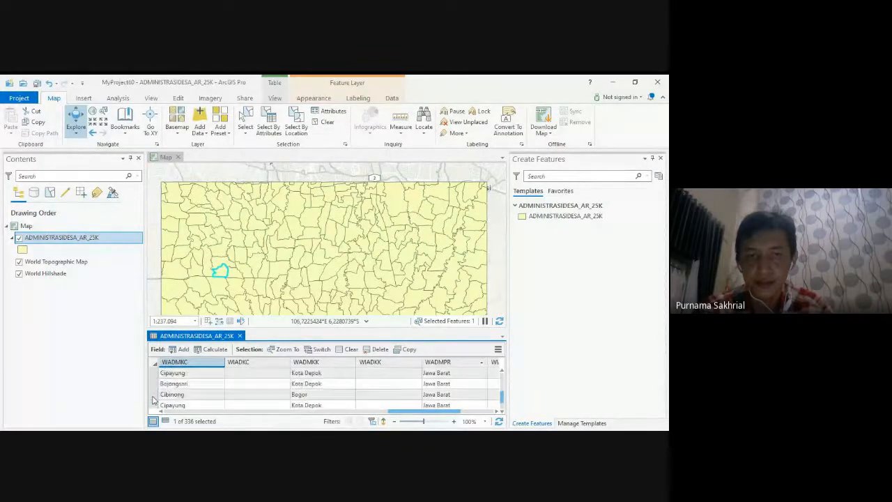
pyautogui.scroll(-5, 155, 399)
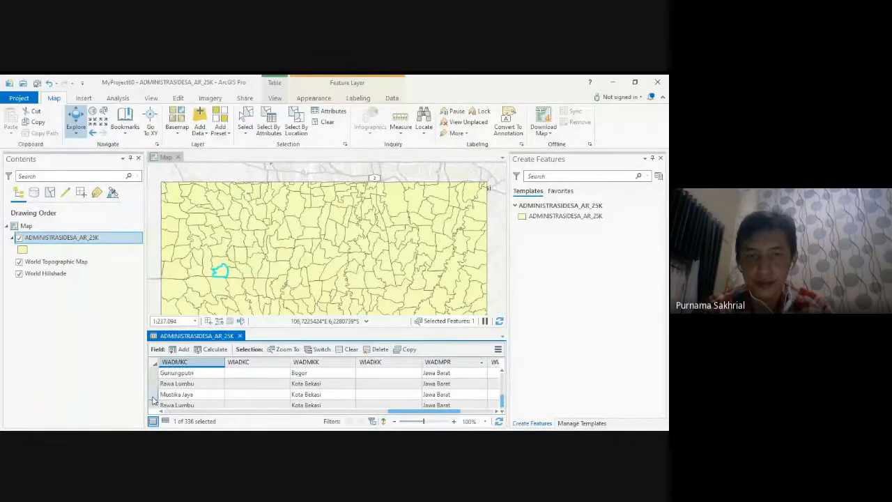
pyautogui.scroll(-8, 155, 400)
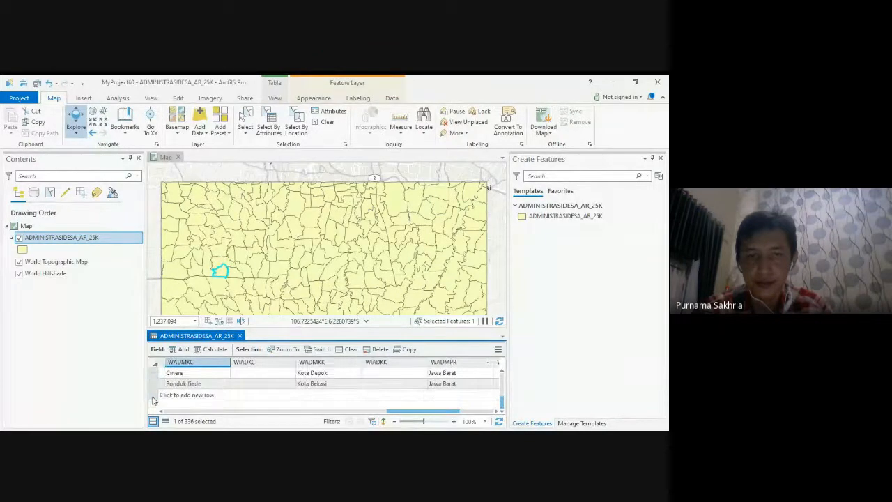
pyautogui.scroll(2, 156, 396)
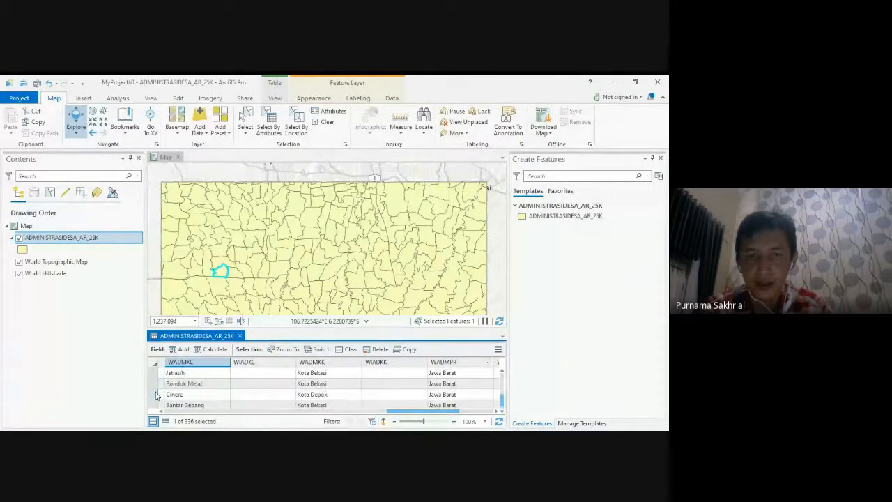
pyautogui.scroll(6, 156, 394)
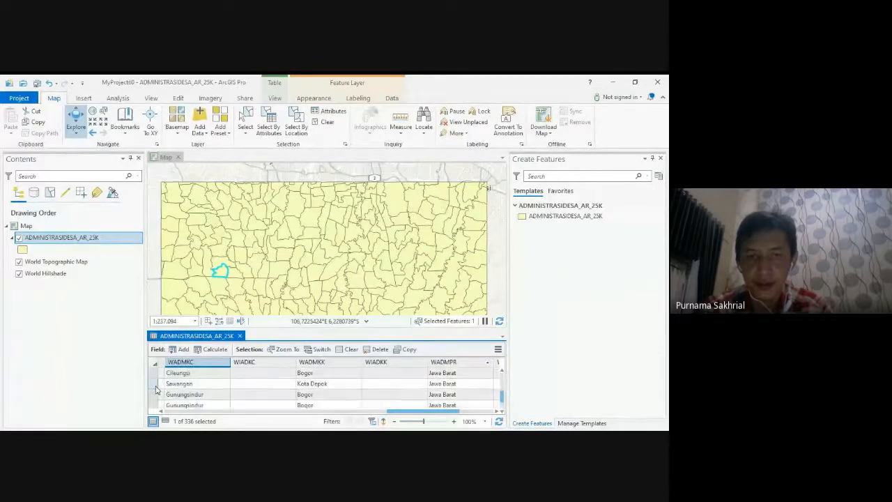
# Sort the attribute table ascending by the WADMKK field and check the first regency records.
pyautogui.rightClick(333, 362)
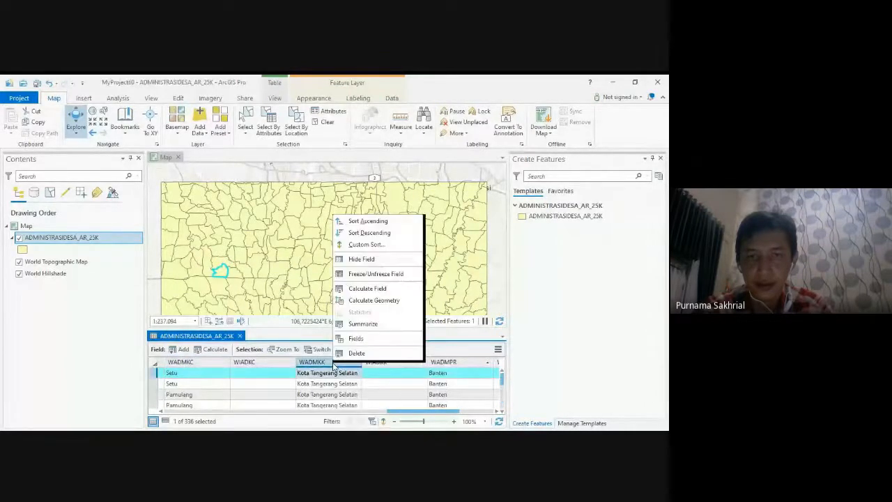
pyautogui.click(387, 222)
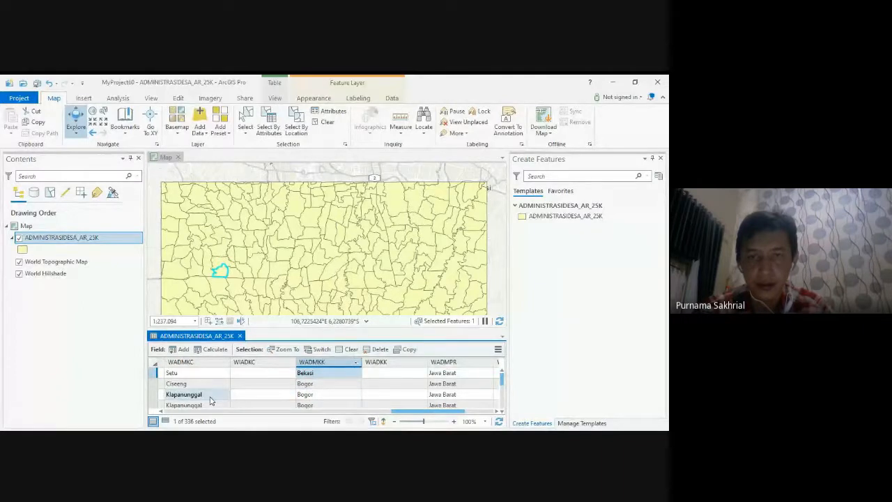
pyautogui.scroll(-3, 176, 394)
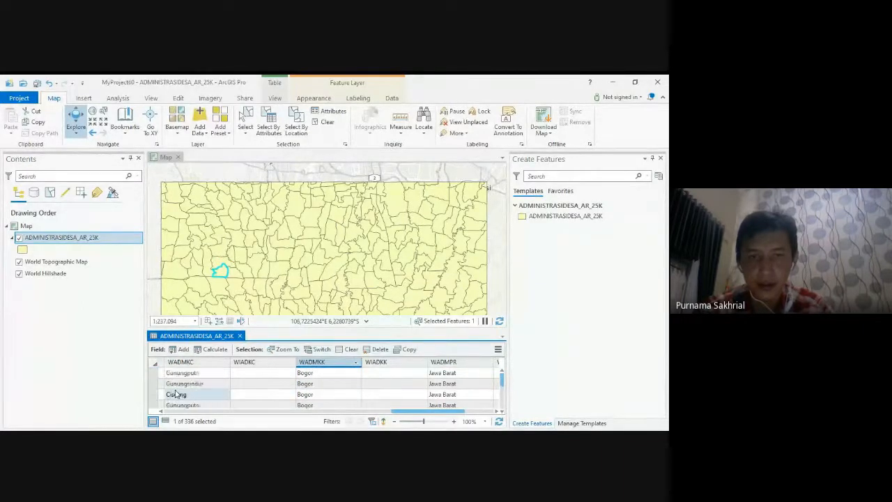
pyautogui.scroll(-3, 175, 394)
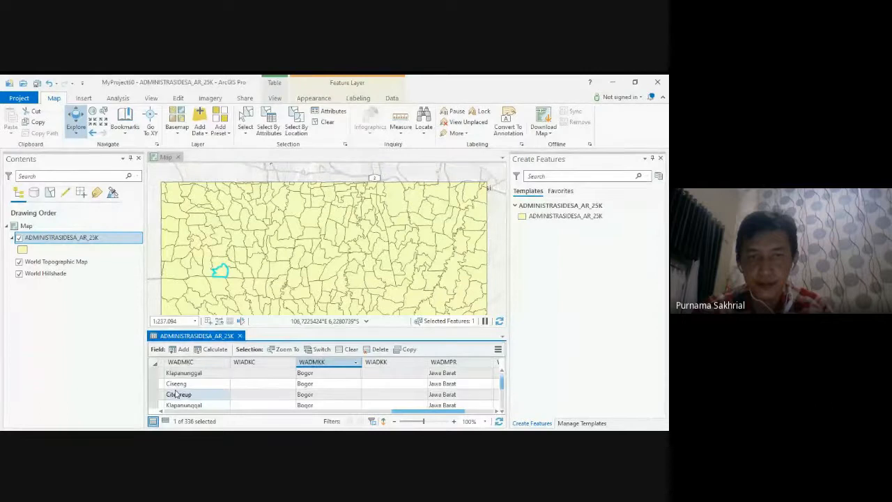
pyautogui.scroll(10, 175, 394)
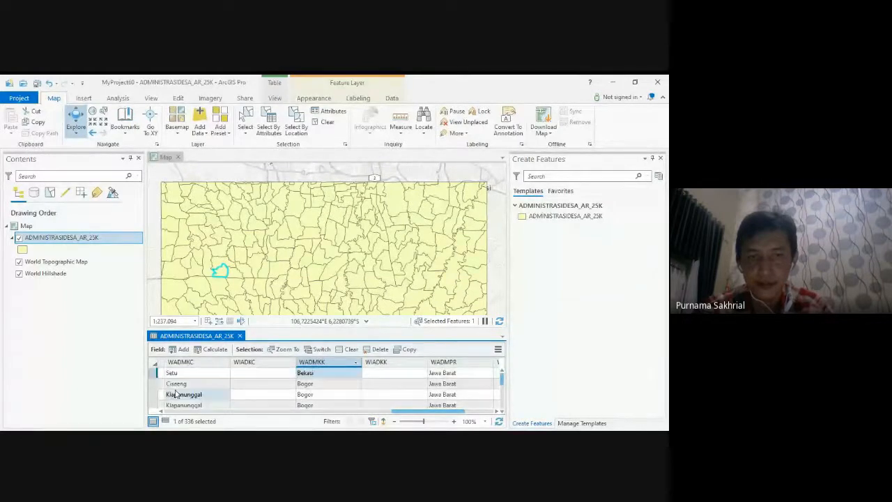
# Select the Setu record in Bekasi and examine the district and regency values down the WADMKK-sorted table.
pyautogui.click(157, 372)
pyautogui.scroll(-5, 161, 399)
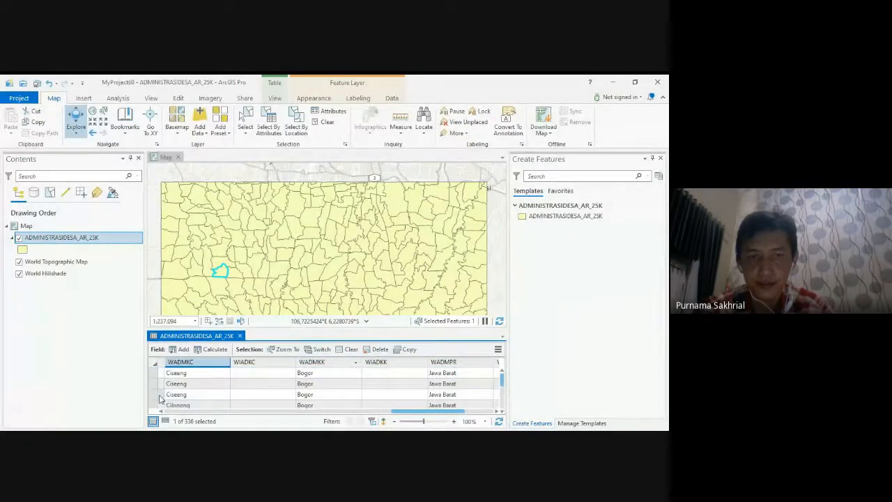
pyautogui.scroll(-8, 160, 398)
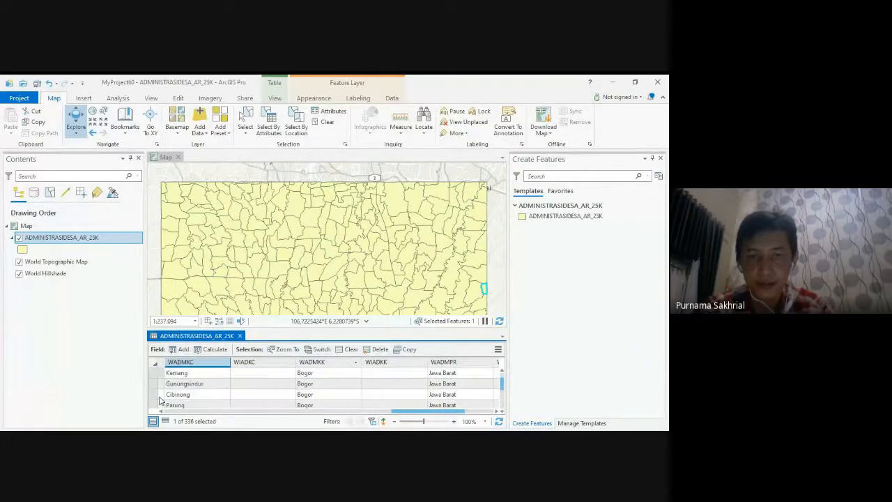
pyautogui.scroll(-8, 159, 401)
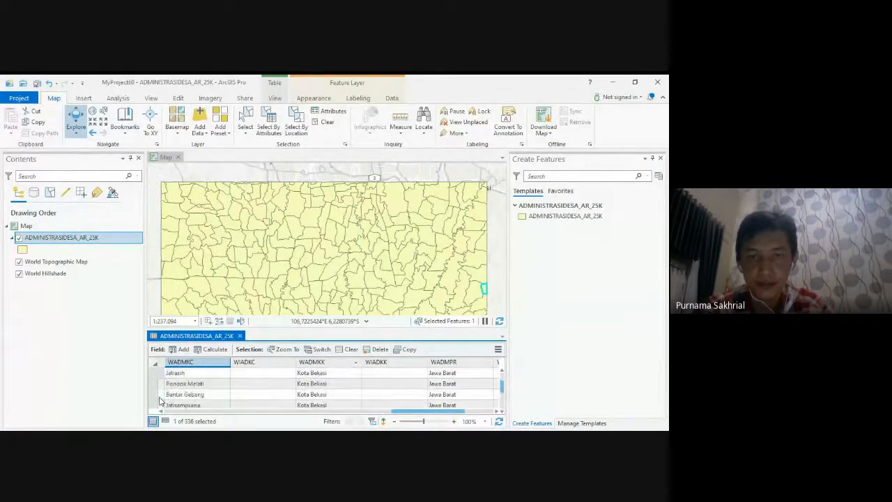
pyautogui.scroll(-6, 160, 400)
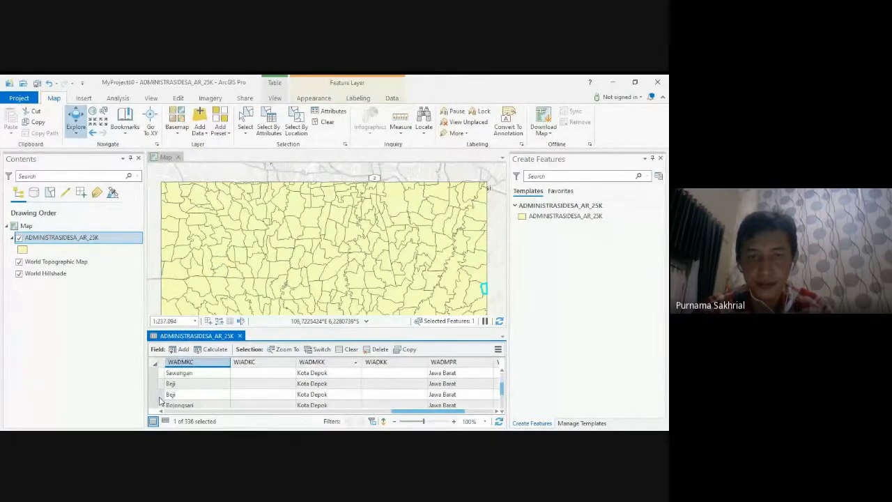
pyautogui.scroll(-6, 159, 399)
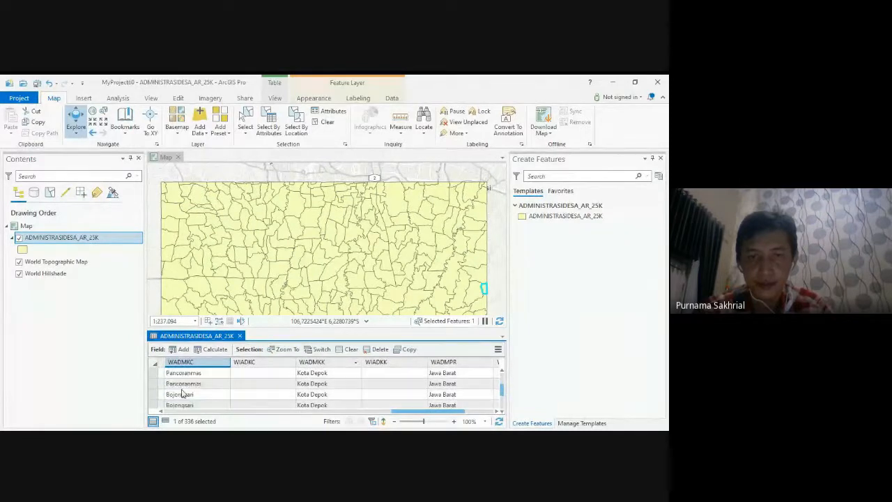
pyautogui.scroll(-1, 184, 394)
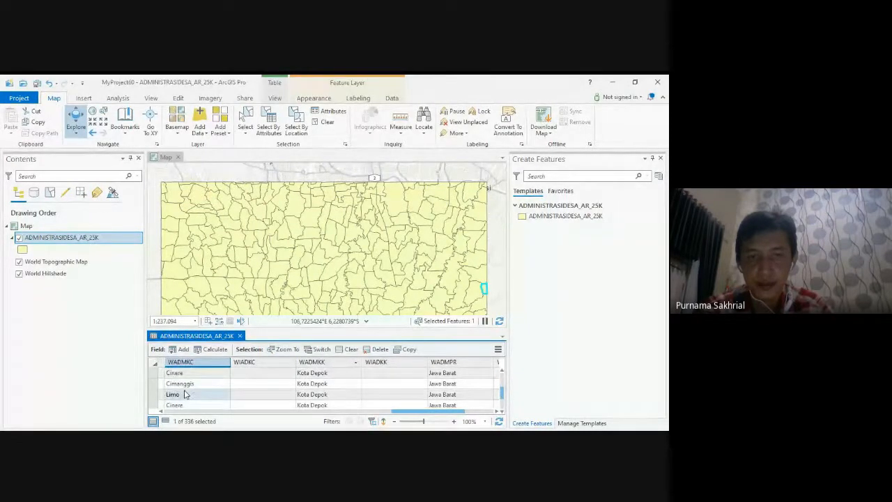
pyautogui.scroll(-2, 185, 394)
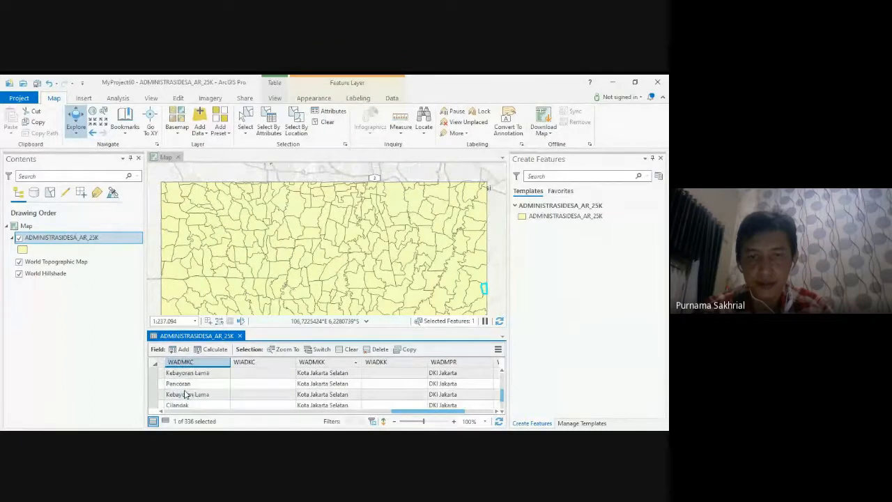
pyautogui.scroll(-2, 185, 394)
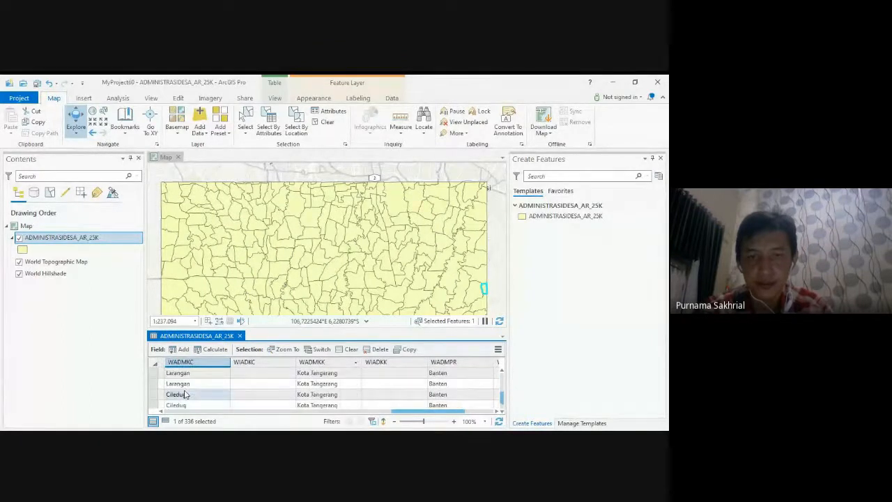
# Examine the WADMKC and WADMKK values from the Kota Tangerang records to the table's end, and return to the first record.
pyautogui.scroll(-3, 185, 394)
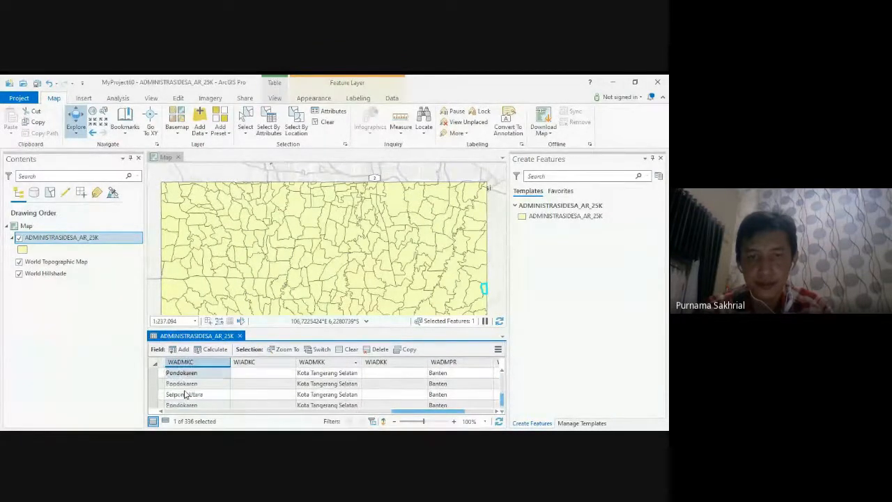
pyautogui.scroll(-5, 185, 394)
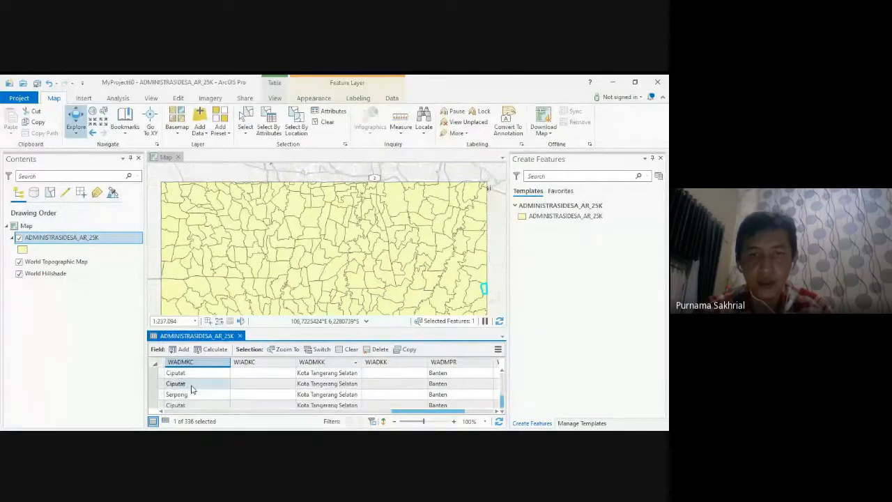
pyautogui.scroll(-3, 192, 390)
pyautogui.scroll(-5, 193, 390)
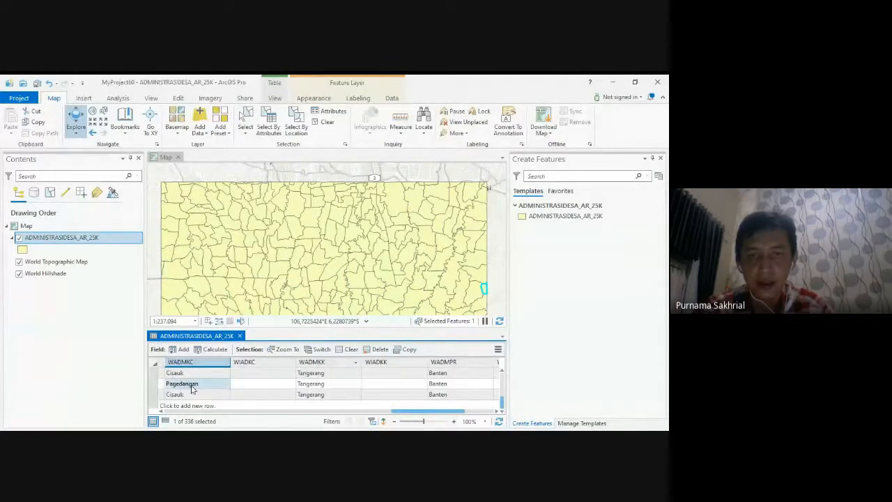
pyautogui.scroll(-2, 193, 390)
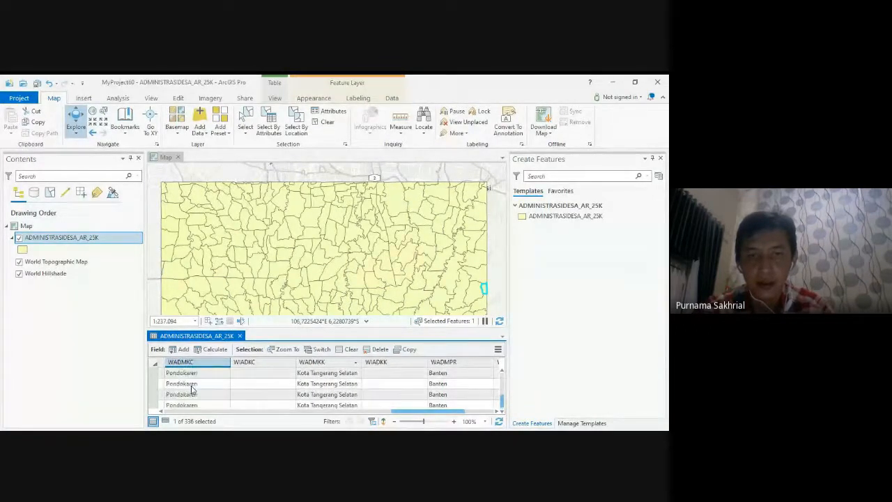
pyautogui.scroll(-2, 192, 390)
pyautogui.moveTo(503, 401); pyautogui.dragTo(503, 377)
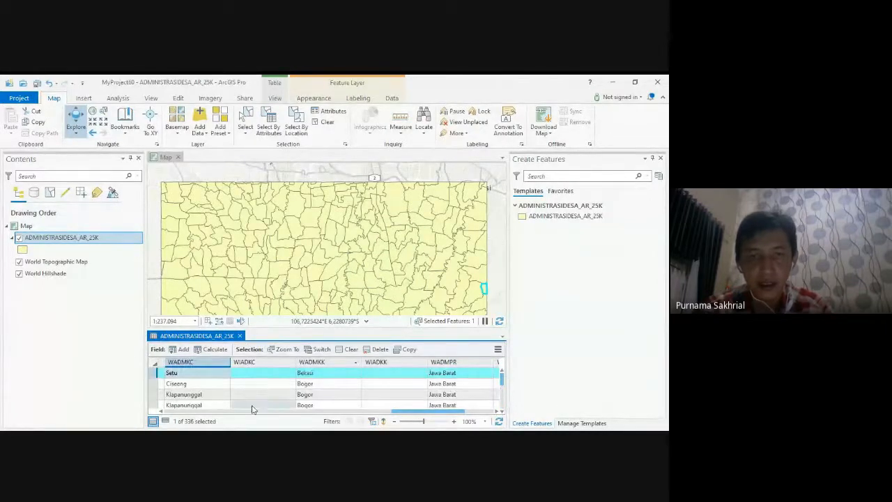
# Select all records from the first Kota Bekasi record, Jatisampurna, through the last Tangerang record in the WADMKK-sorted table and delete them.
pyautogui.scroll(-3, 235, 400)
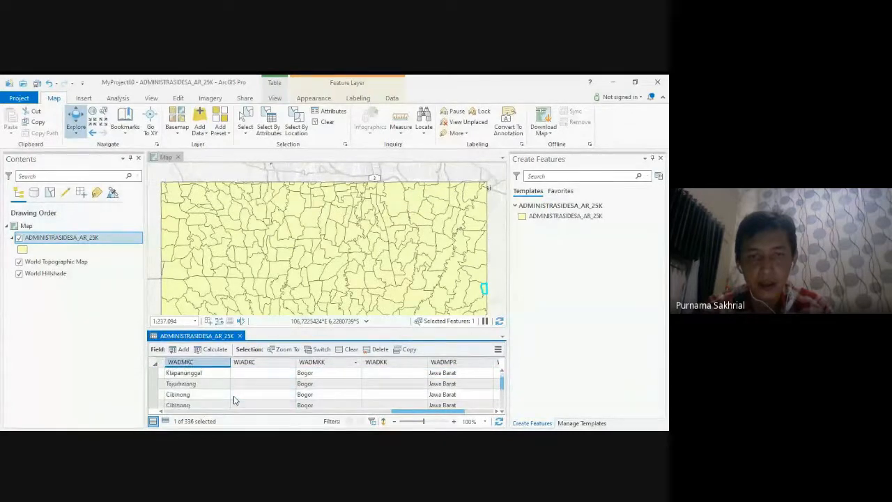
pyautogui.scroll(-2, 234, 400)
pyautogui.scroll(-2, 234, 400)
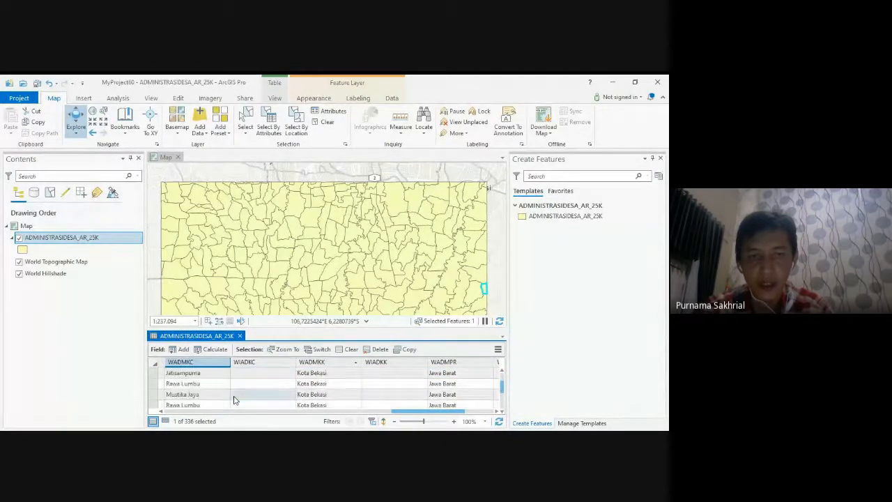
pyautogui.scroll(2, 235, 400)
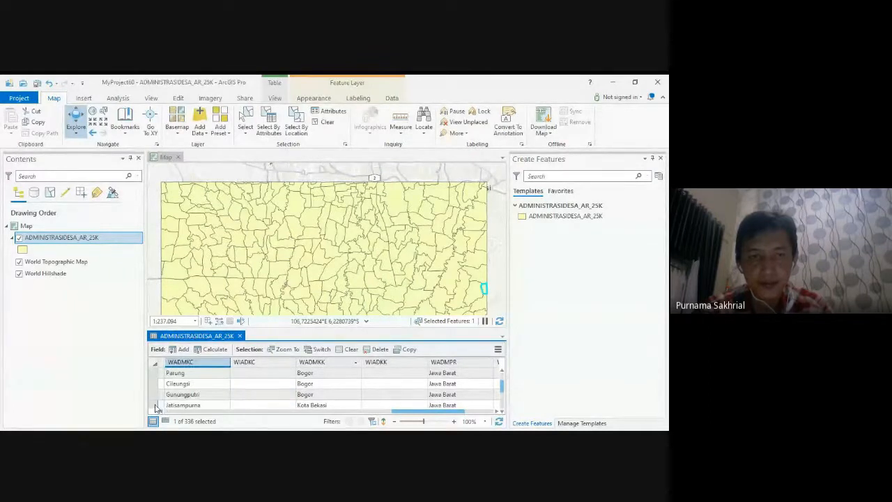
pyautogui.keyDown('ctrl'); pyautogui.click(157, 405); pyautogui.keyUp('ctrl')
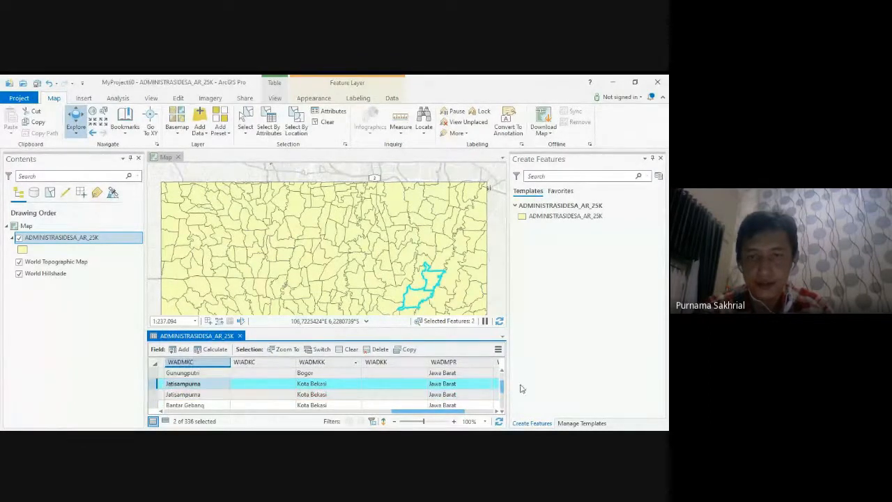
pyautogui.moveTo(505, 392); pyautogui.dragTo(506, 427)
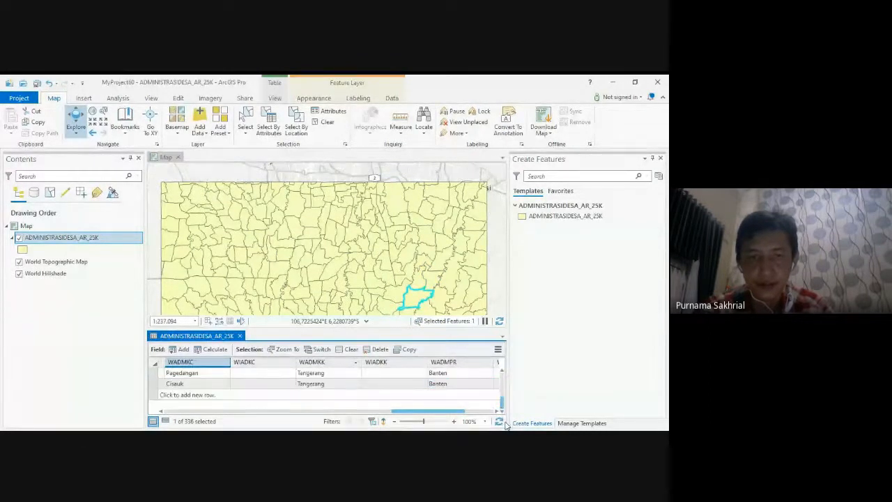
pyautogui.keyDown('shift'); pyautogui.click(159, 384); pyautogui.keyUp('shift')
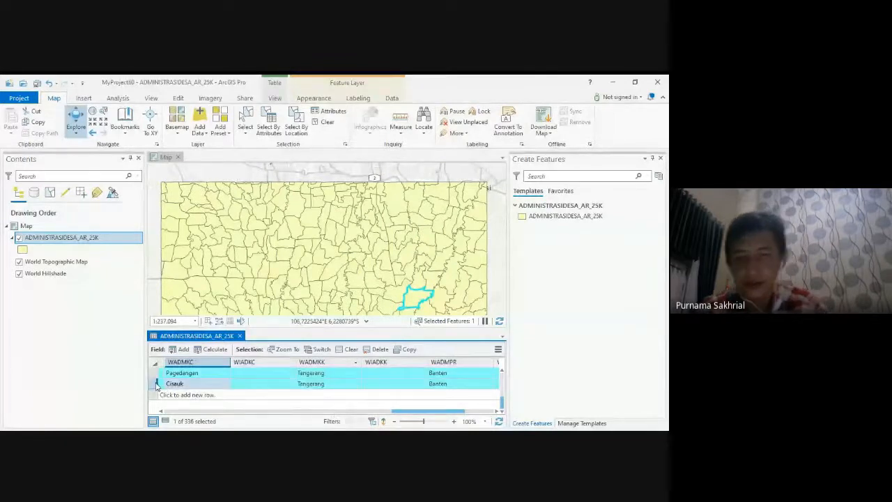
pyautogui.press('Delete')
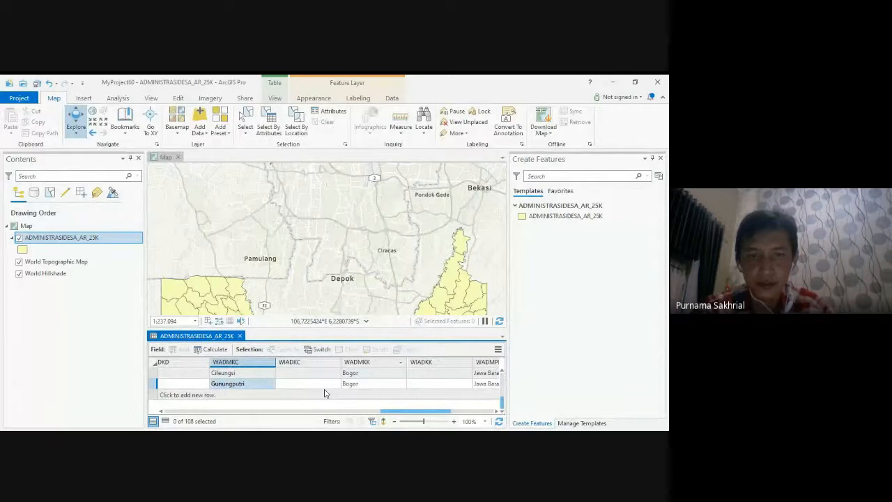
# Review the remaining Bogor records in the table and the extent of their polygons on the map.
pyautogui.scroll(4, 328, 391)
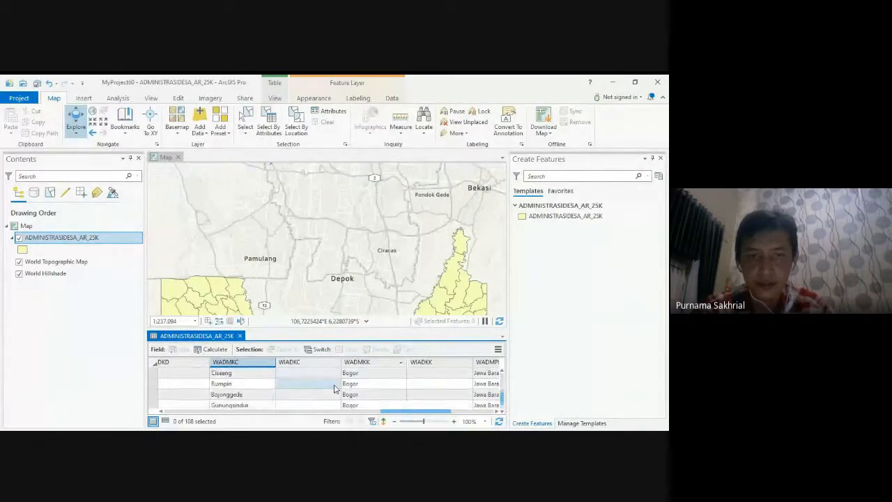
pyautogui.scroll(6, 335, 389)
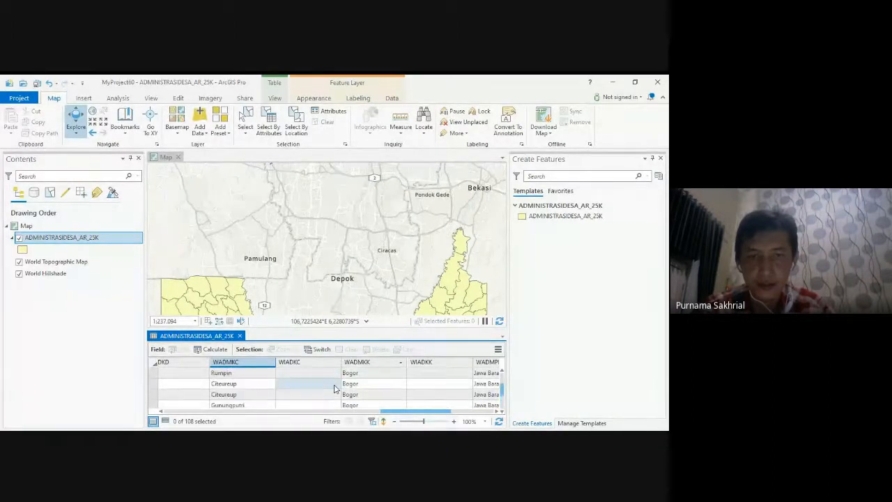
pyautogui.scroll(3, 334, 389)
pyautogui.scroll(-2, 348, 281)
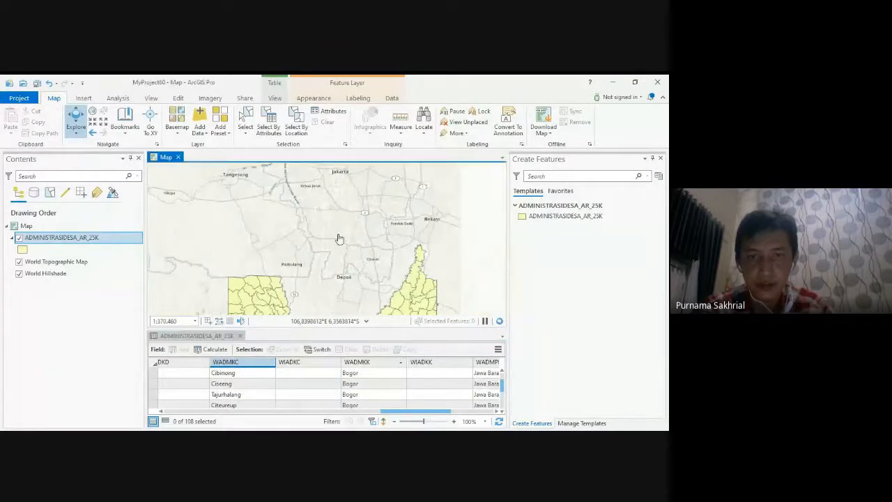
pyautogui.moveTo(367, 269); pyautogui.dragTo(318, 180)
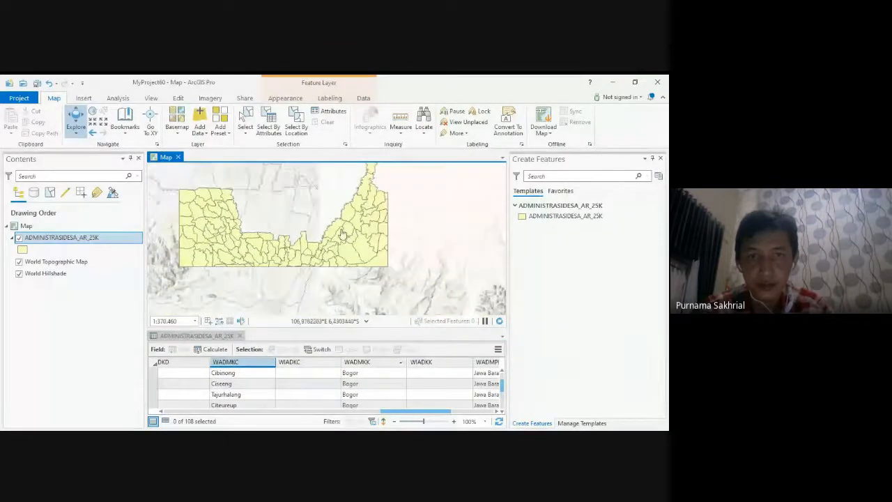
pyautogui.moveTo(342, 234); pyautogui.dragTo(363, 272)
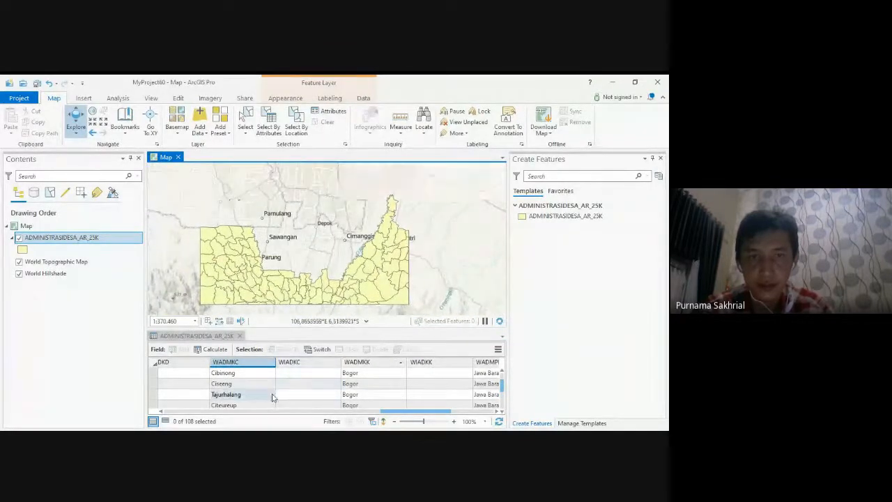
# Sort the attribute table ascending by the WADMKC field.
pyautogui.scroll(3, 192, 403)
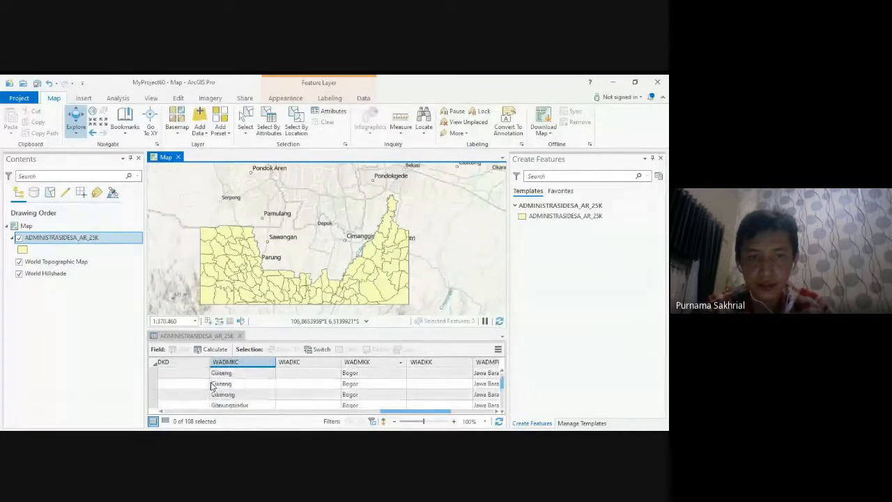
pyautogui.scroll(3, 214, 386)
pyautogui.rightClick(235, 363)
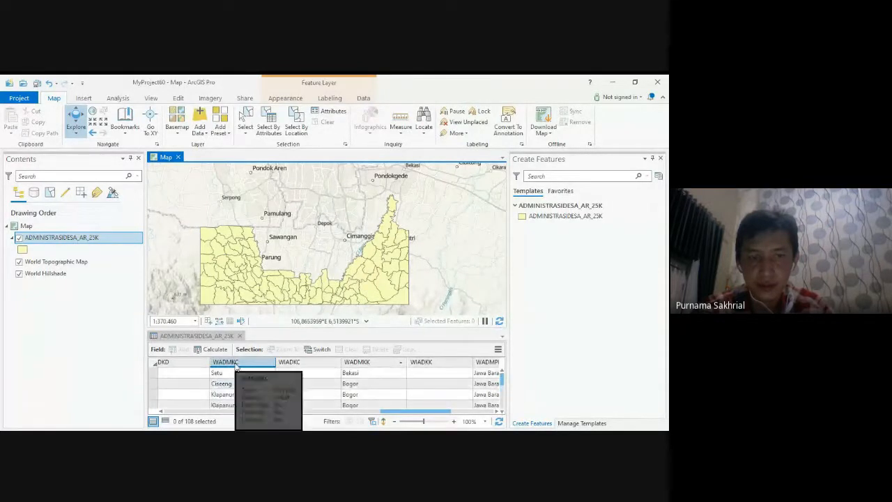
pyautogui.click(270, 221)
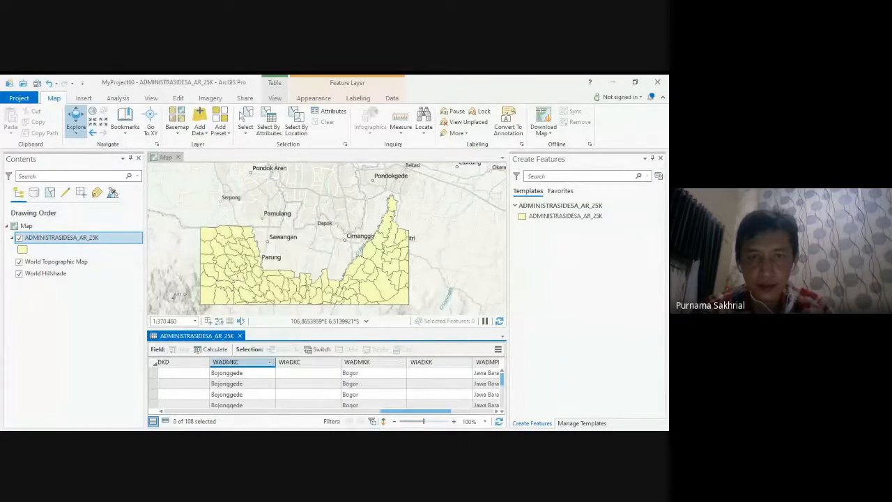
# Select the records from Cibinong through the last Tajurhalang record in the WADMKC-sorted table and delete them, keeping the Bojonggede records.
pyautogui.moveTo(408, 416); pyautogui.dragTo(362, 416)
pyautogui.scroll(-3, 289, 394)
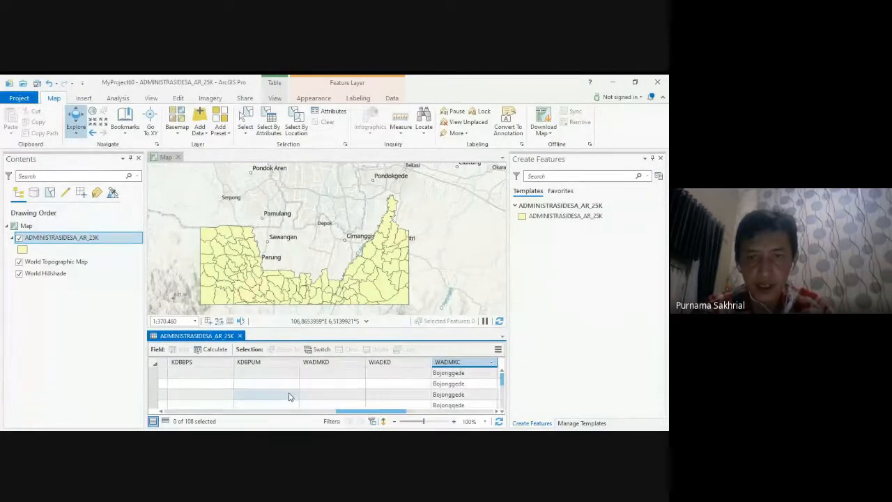
pyautogui.click(159, 372)
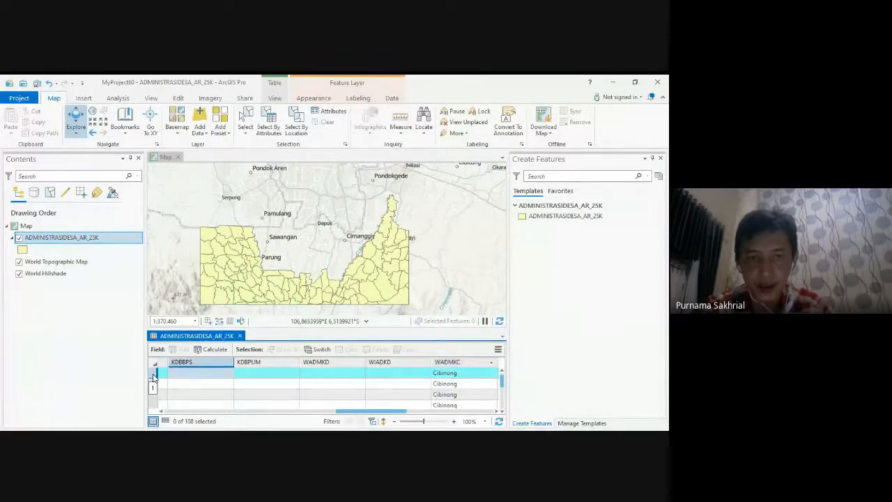
pyautogui.scroll(-3, 160, 402)
pyautogui.click(159, 402)
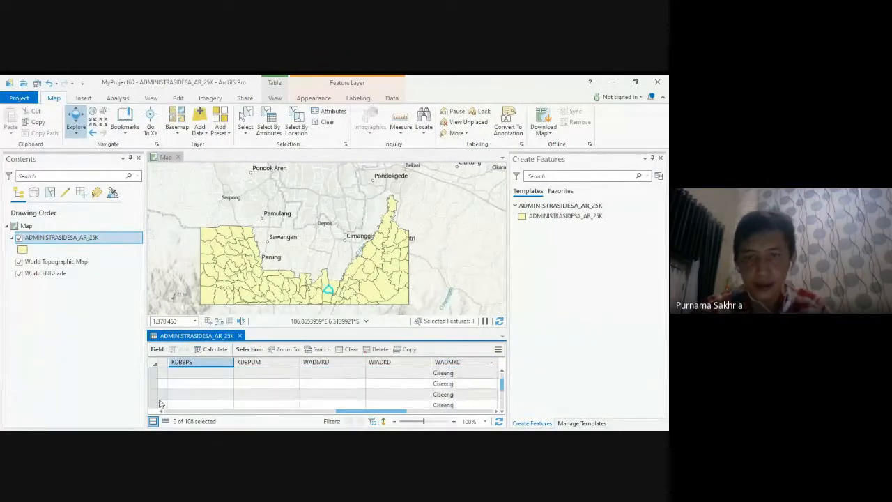
pyautogui.scroll(-4, 160, 404)
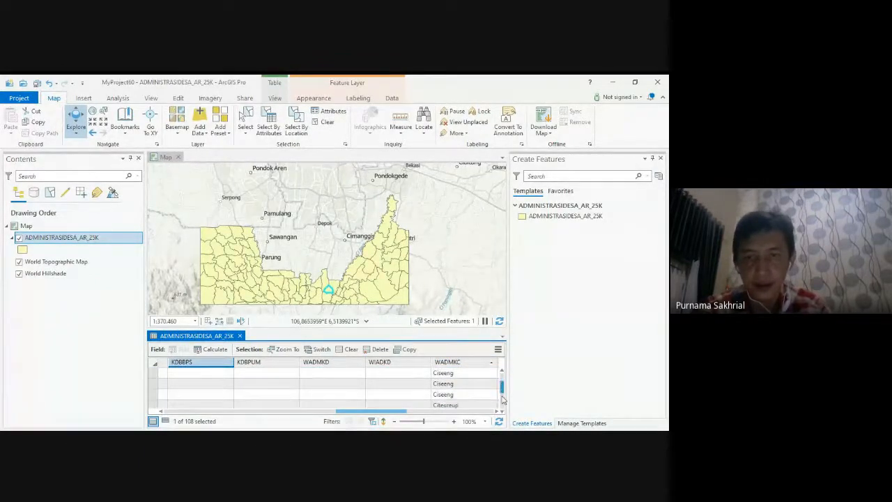
pyautogui.moveTo(503, 400); pyautogui.dragTo(502, 427)
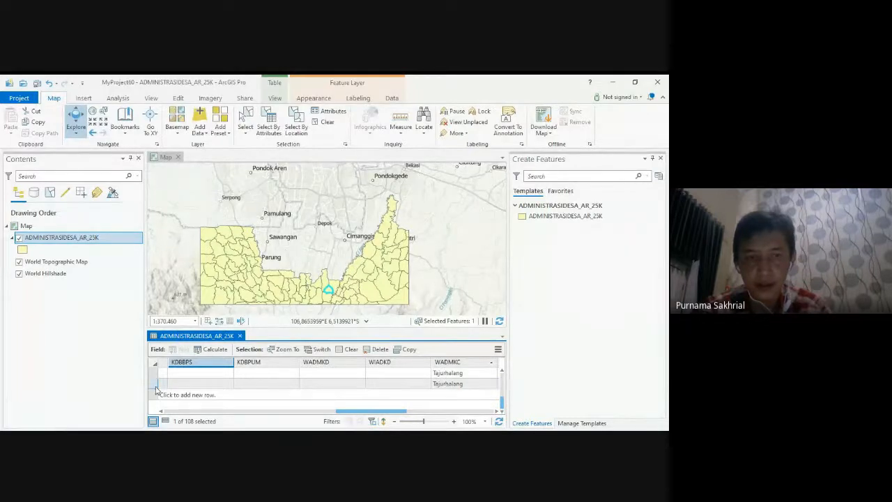
pyautogui.keyDown('shift'); pyautogui.click(156, 385); pyautogui.keyUp('shift')
pyautogui.rightClick(156, 385)
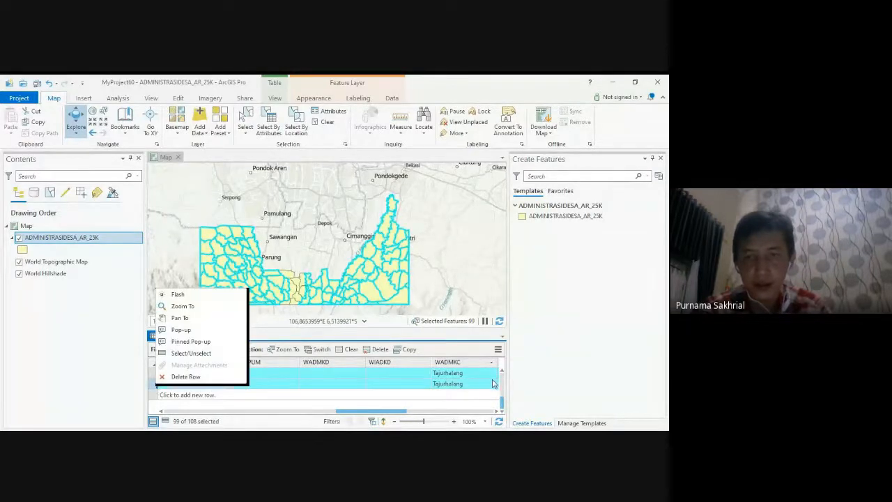
pyautogui.click(502, 402)
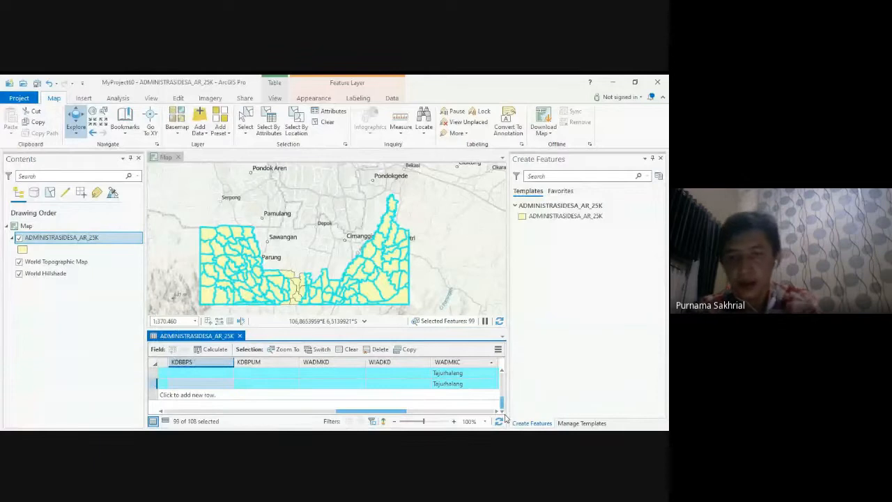
pyautogui.press('Delete')
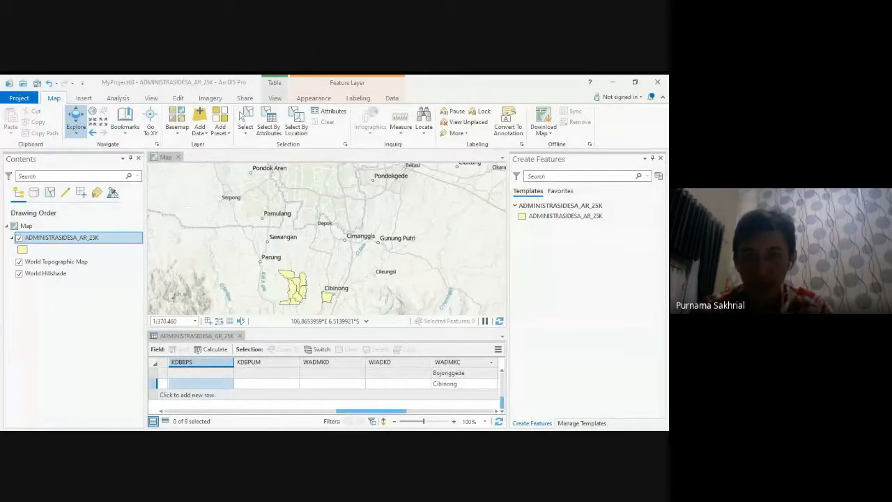
# Select the leftover Cibinong record at the end of the table and delete it.
pyautogui.click(265, 385)
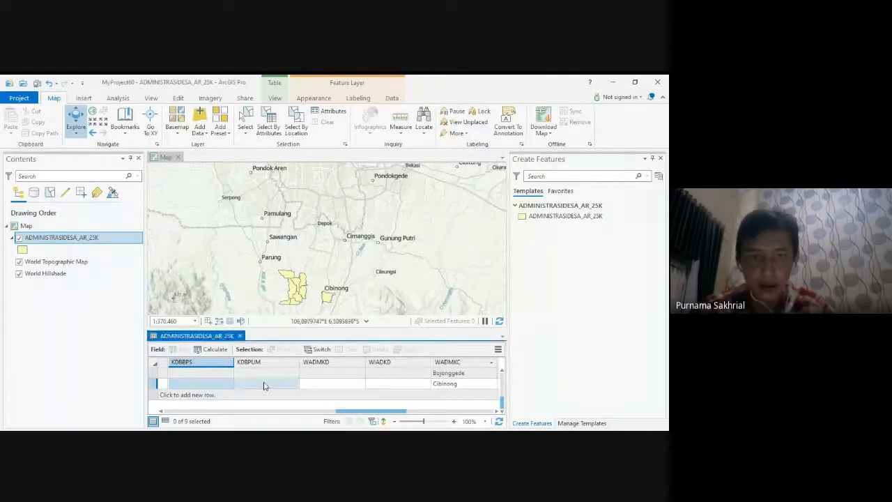
pyautogui.click(153, 384)
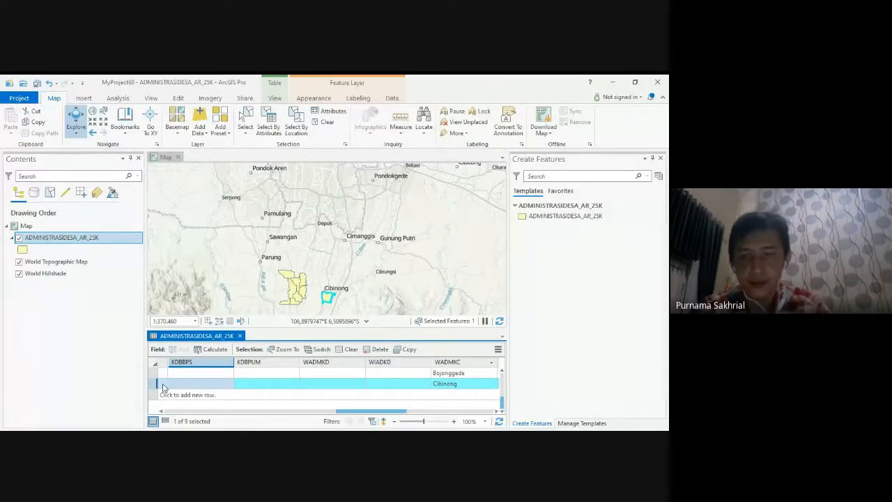
pyautogui.press('Delete')
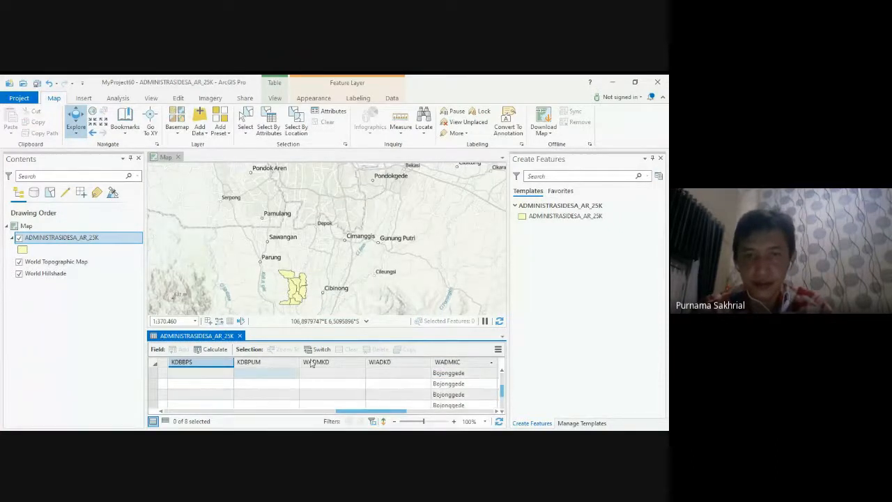
# Close the attribute table and frame the remaining Bojonggede village polygons in the map.
pyautogui.click(240, 335)
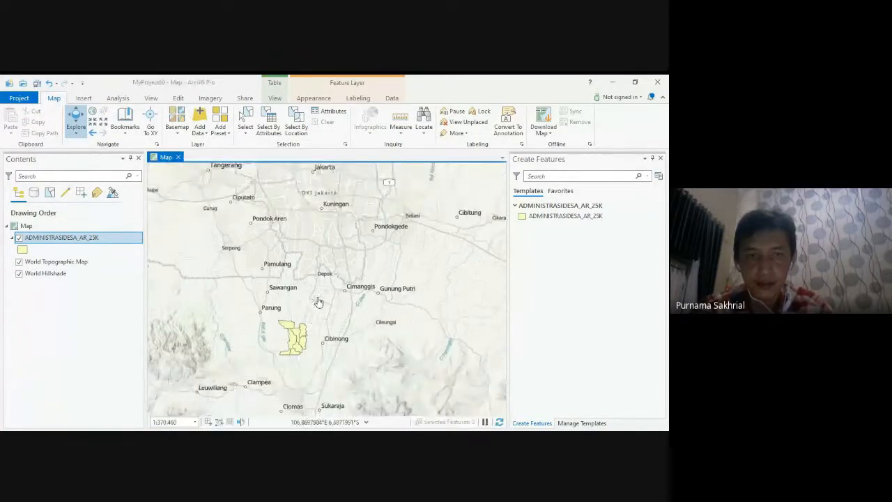
pyautogui.scroll(4, 340, 239)
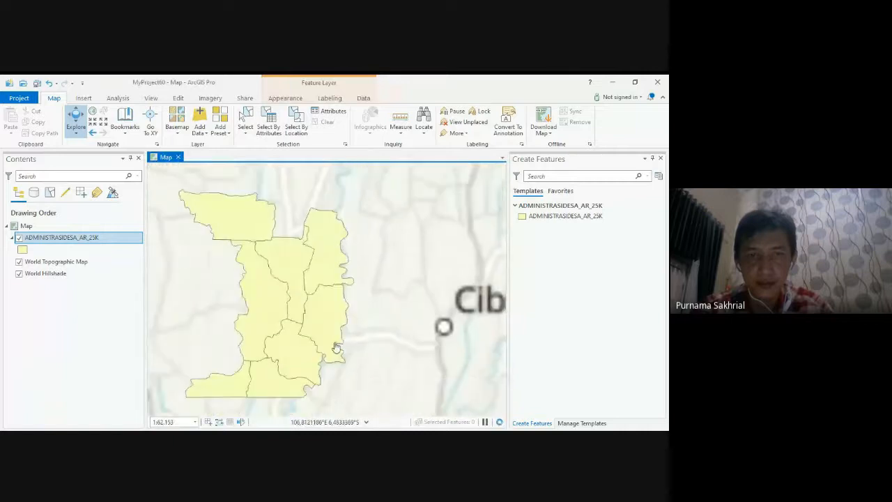
pyautogui.moveTo(338, 348)
pyautogui.mouseDown()
pyautogui.moveTo(390, 276)
pyautogui.moveTo(387, 327)
pyautogui.moveTo(347, 355)
pyautogui.mouseUp()
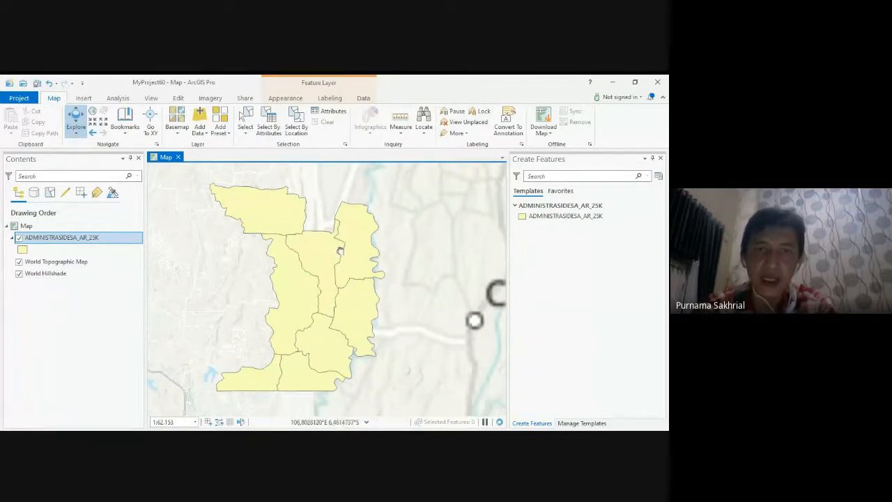
pyautogui.moveTo(341, 251)
pyautogui.mouseDown()
pyautogui.moveTo(361, 264)
pyautogui.moveTo(347, 249)
pyautogui.mouseUp()
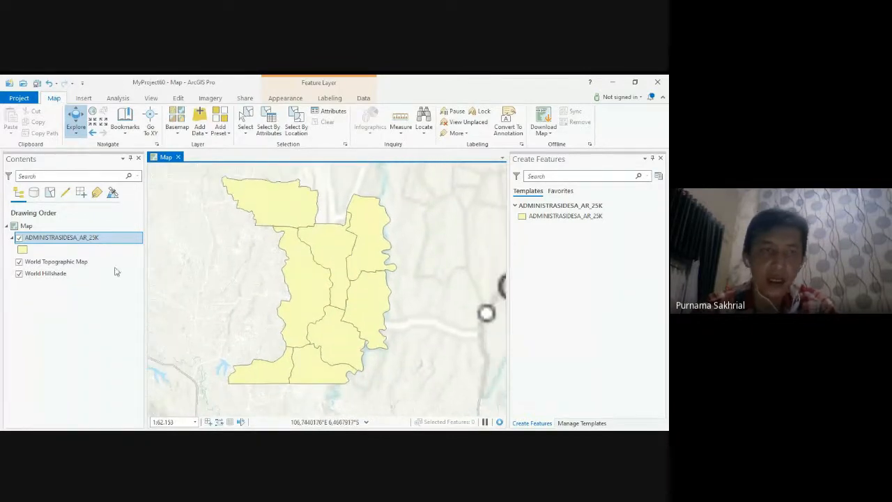
# Set the ADMINISTRASIDESA_AR_25K label expression to $feature.NAMOBJ in place of the KDPPUM field, and apply it.
pyautogui.rightClick(89, 240)
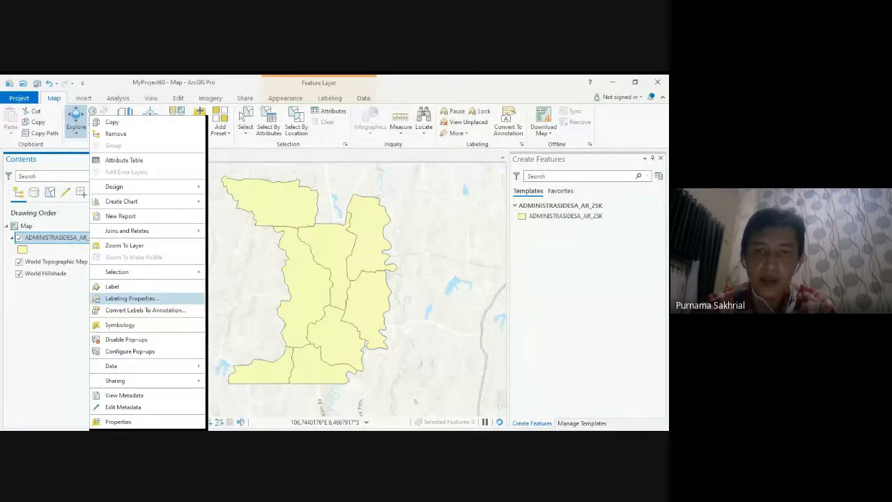
pyautogui.click(131, 298)
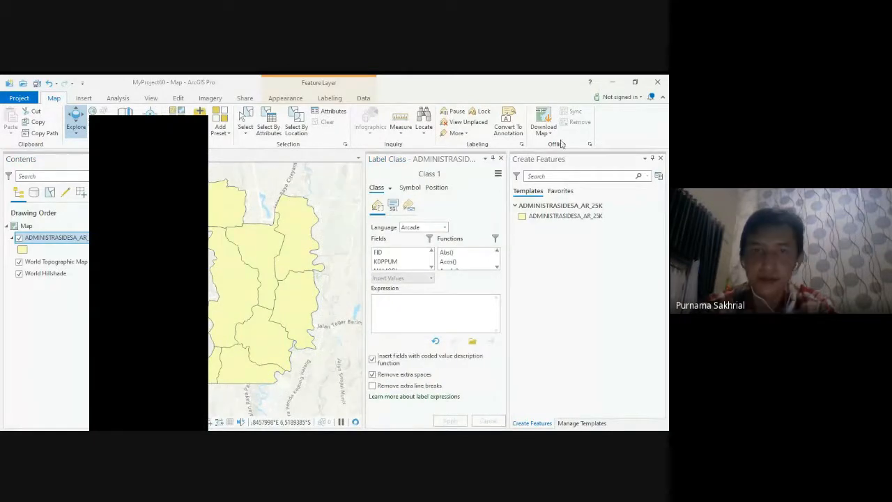
pyautogui.tripleClick(428, 301)
pyautogui.press('BackSpace')
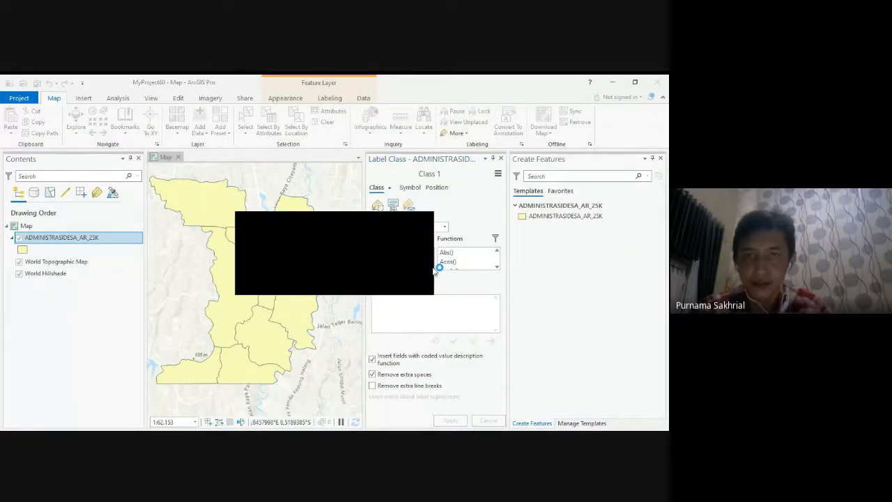
pyautogui.scroll(-1, 431, 270)
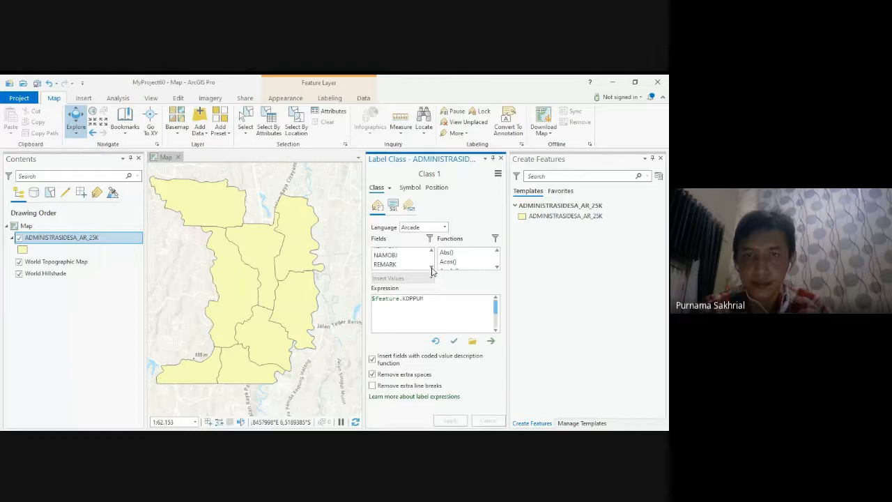
pyautogui.click(407, 258)
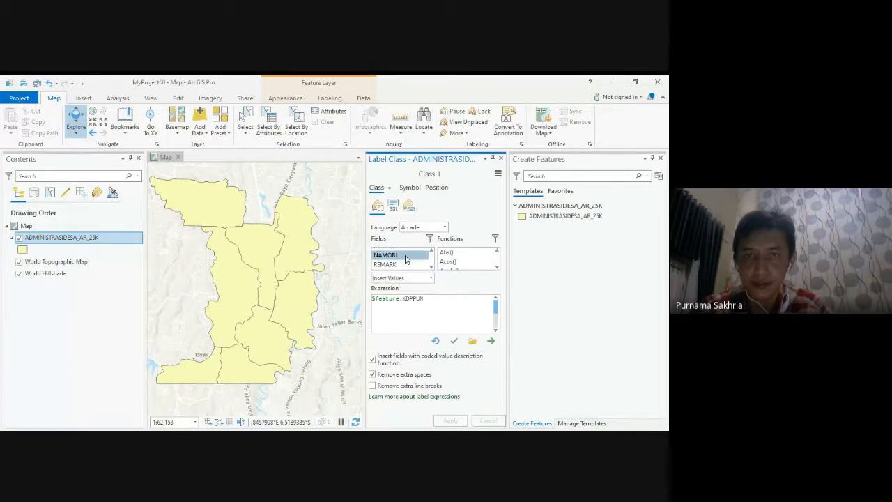
pyautogui.doubleClick(407, 259)
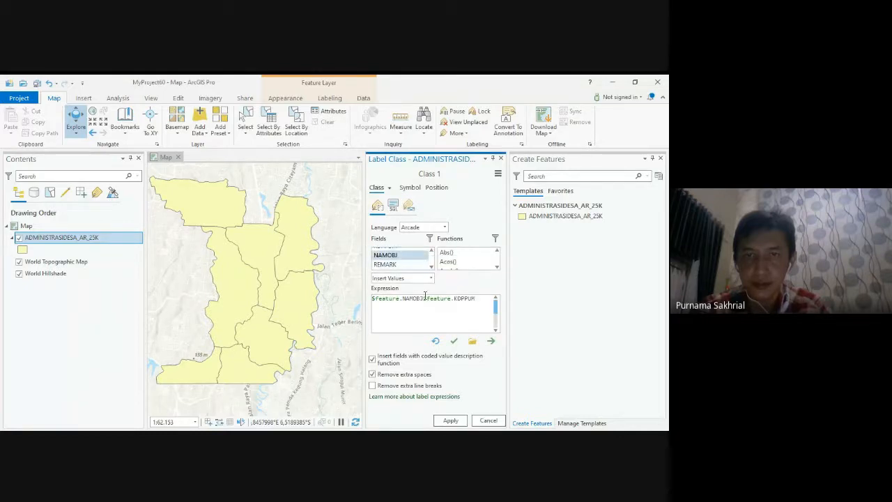
pyautogui.click(423, 299)
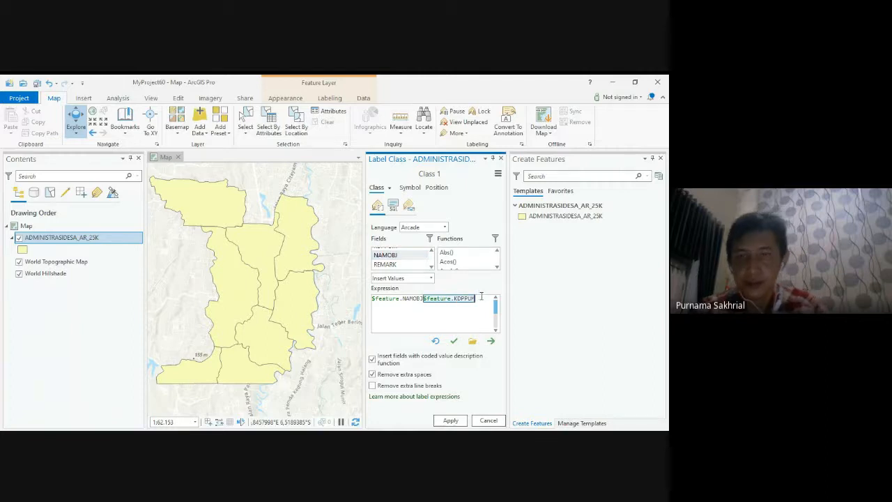
pyautogui.press('Delete')
pyautogui.click(448, 421)
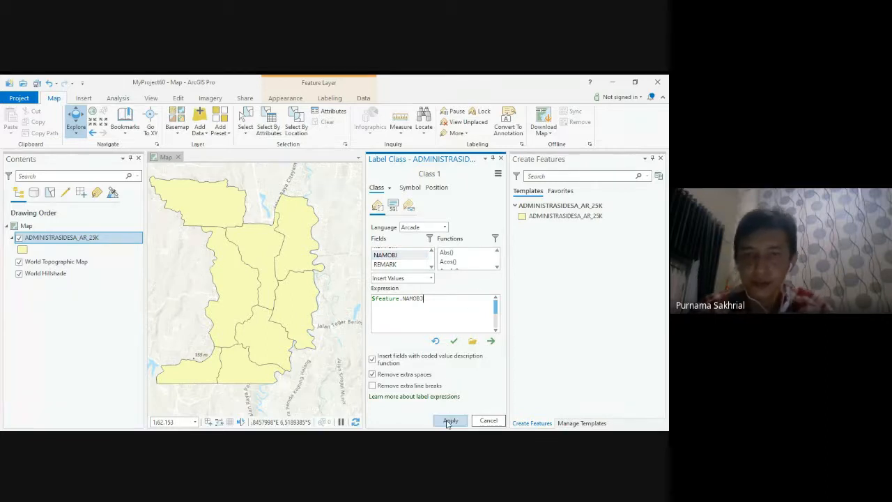
pyautogui.click(500, 160)
# Turn on labels for the ADMINISTRASIDESA_AR_25K layer and centre the labelled villages in the map.
pyautogui.rightClick(56, 239)
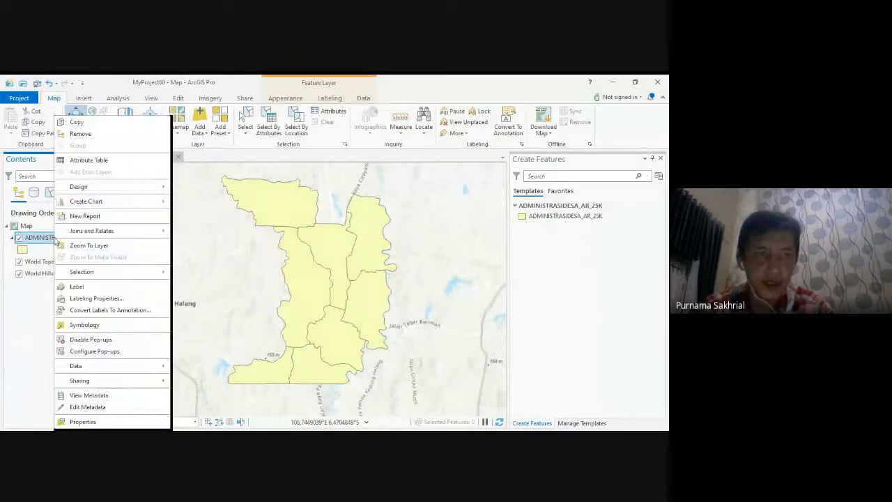
pyautogui.click(120, 286)
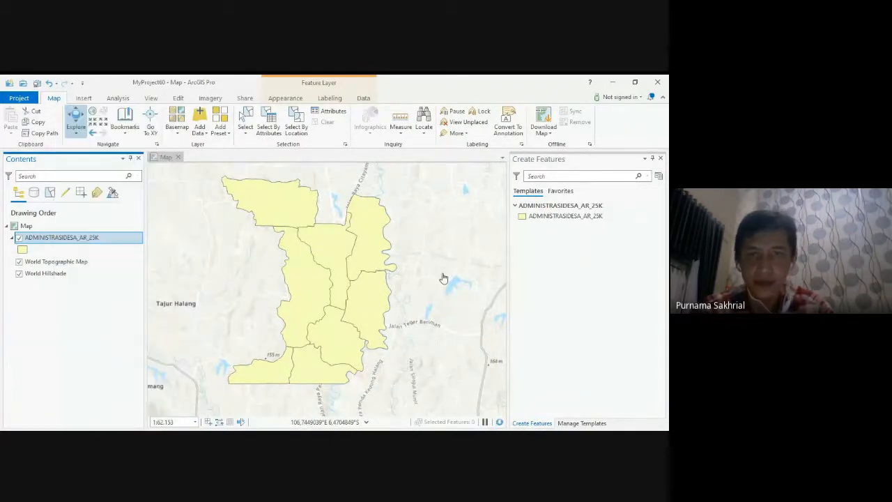
pyautogui.moveTo(356, 283); pyautogui.dragTo(364, 301)
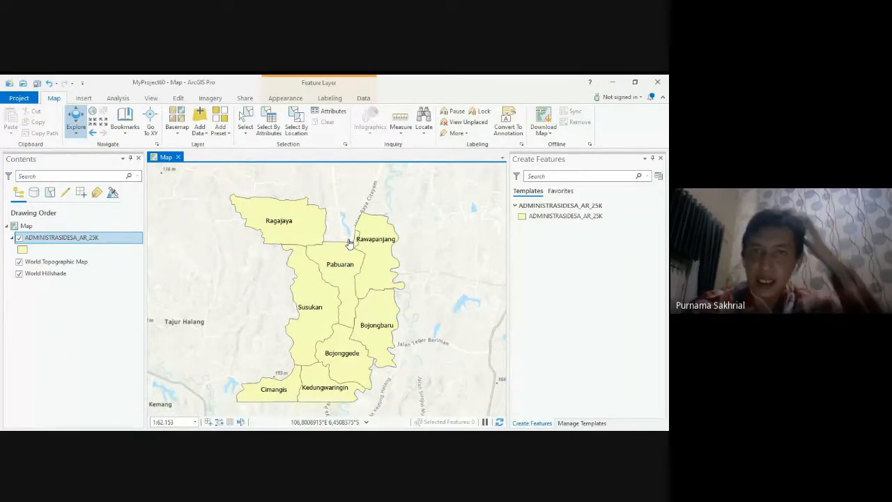
pyautogui.moveTo(245, 277); pyautogui.dragTo(263, 263)
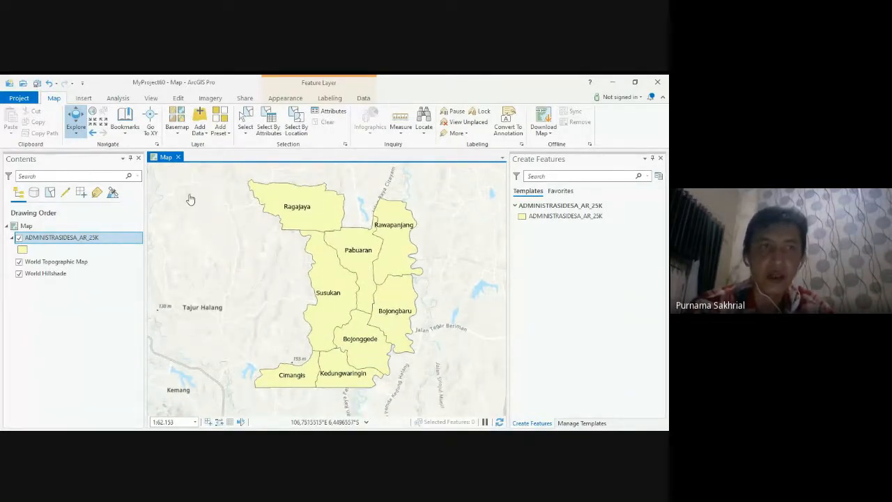
# Create a new blank layout with an ISO A3 portrait page of 297 mm × 420 mm.
pyautogui.click(84, 98)
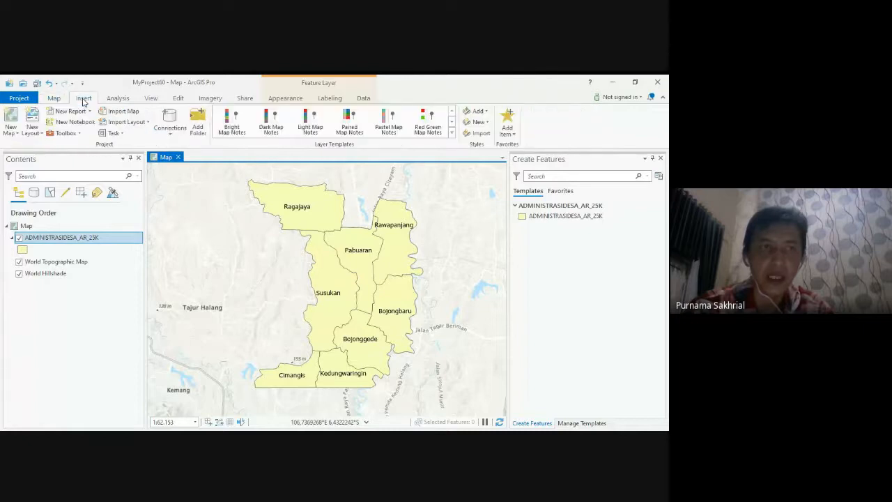
pyautogui.click(117, 99)
pyautogui.click(91, 99)
pyautogui.click(32, 132)
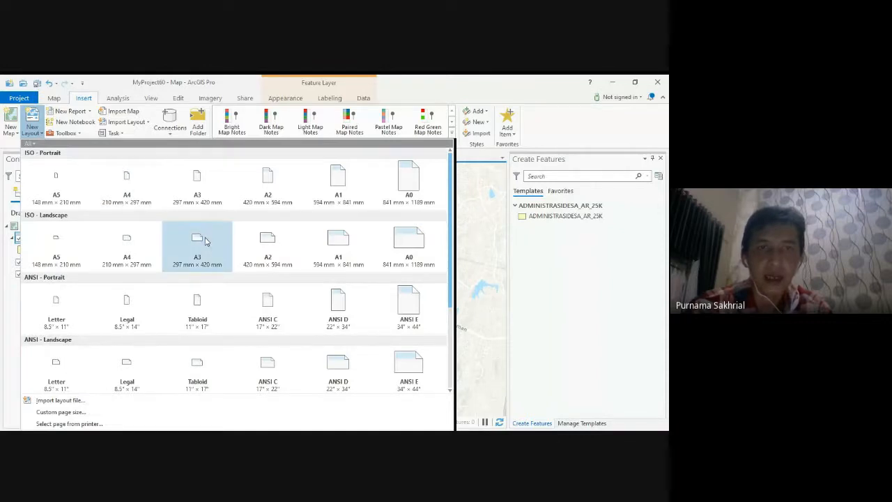
pyautogui.click(41, 135)
pyautogui.click(41, 135)
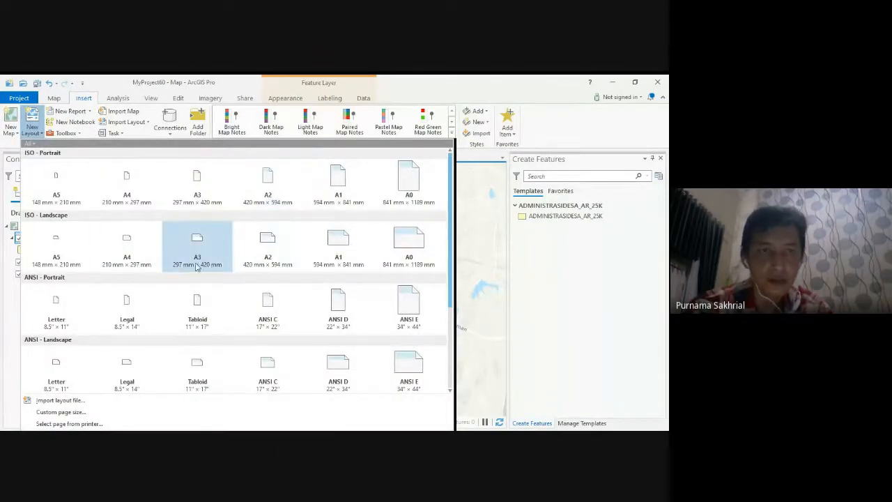
pyautogui.click(198, 233)
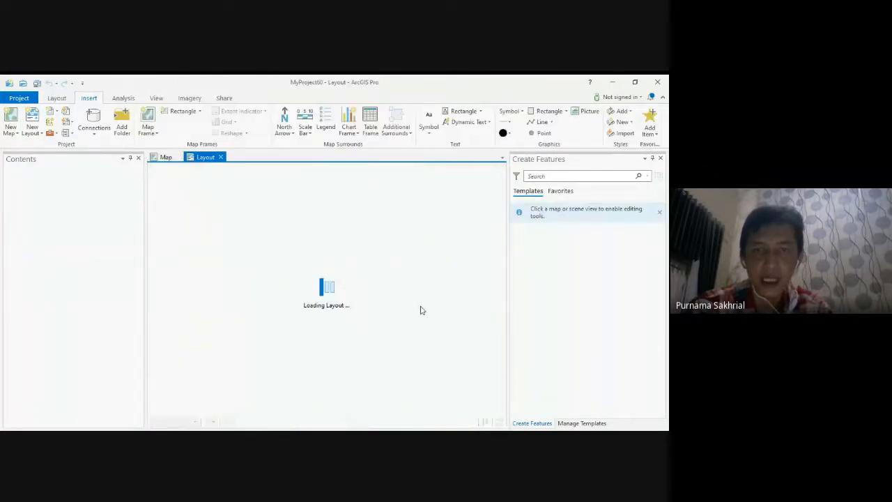
# Compare the map view with the blank layout page and review the available graphic shapes, north arrow styles and scale bar styles.
pyautogui.click(165, 157)
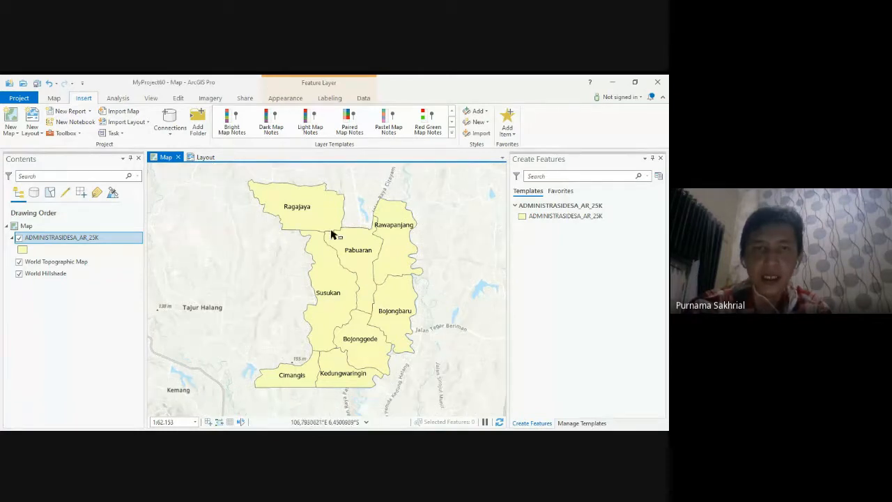
pyautogui.click(202, 158)
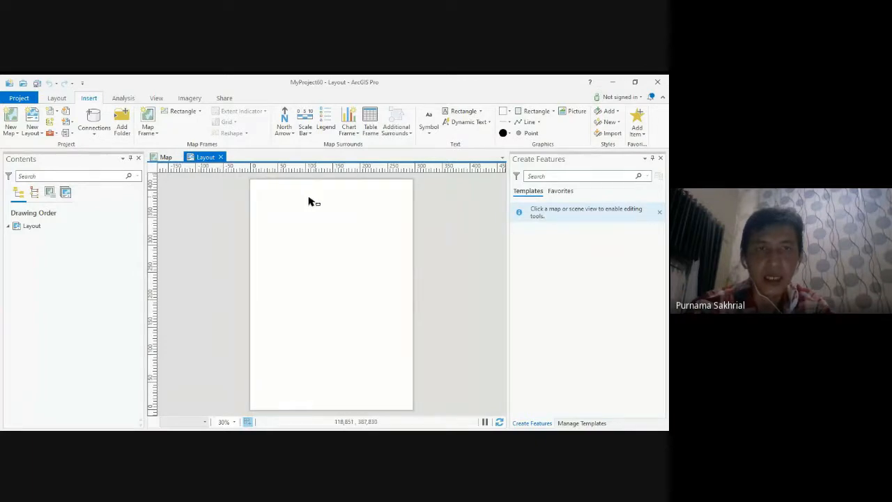
pyautogui.click(166, 158)
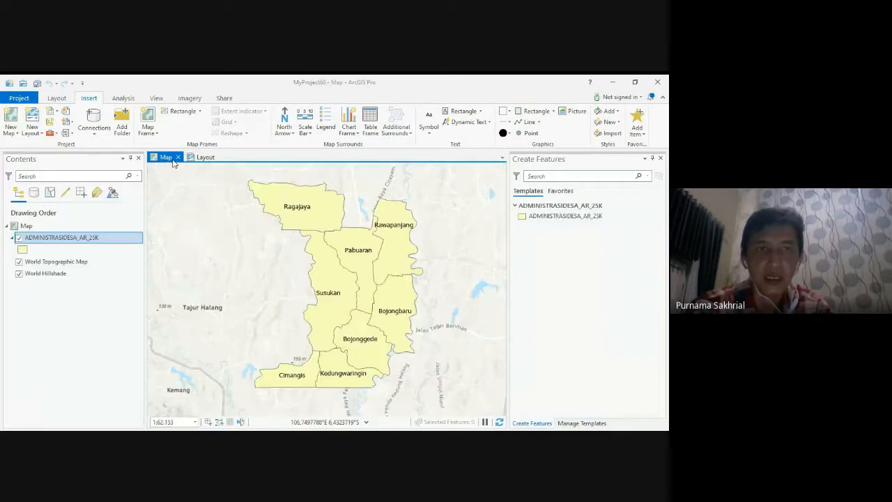
pyautogui.click(205, 157)
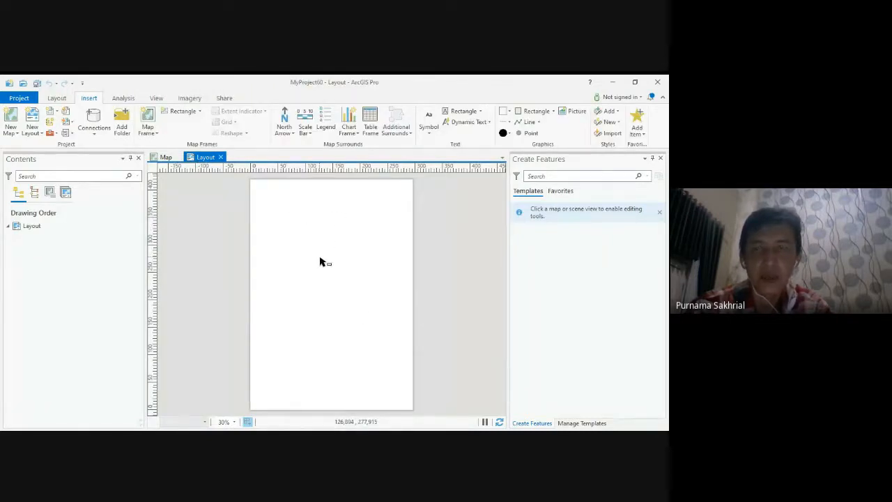
pyautogui.click(553, 112)
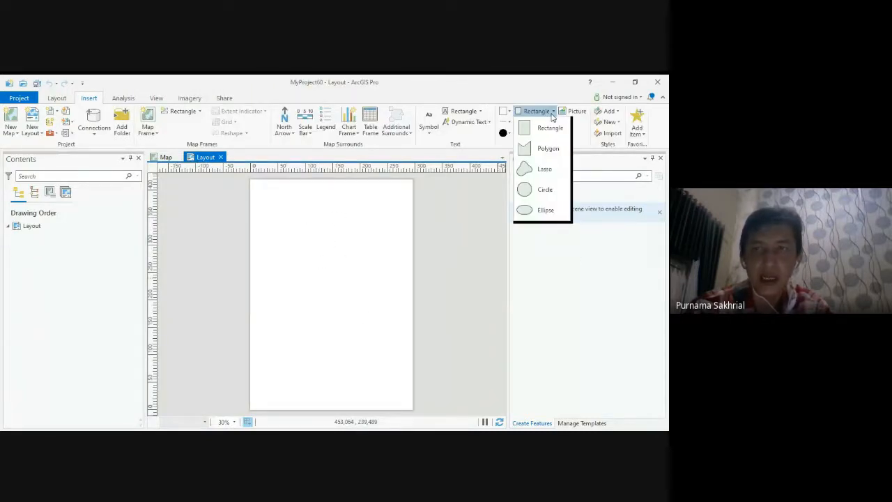
pyautogui.click(435, 79)
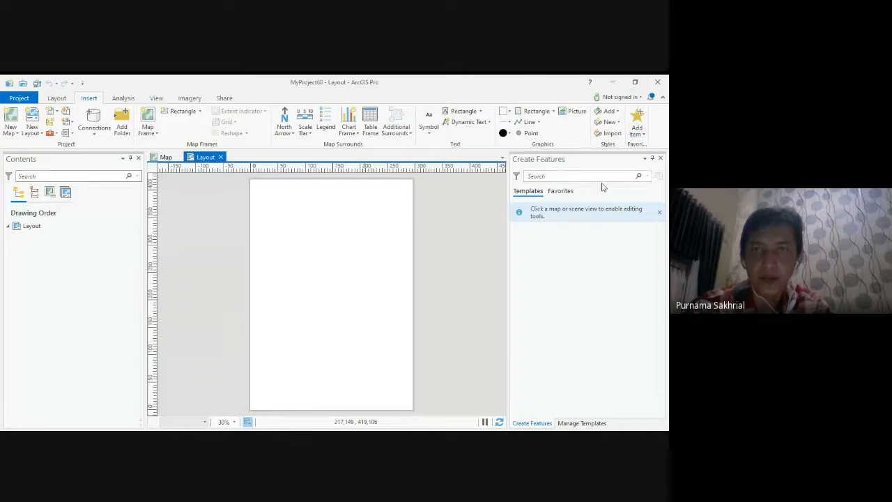
pyautogui.click(293, 136)
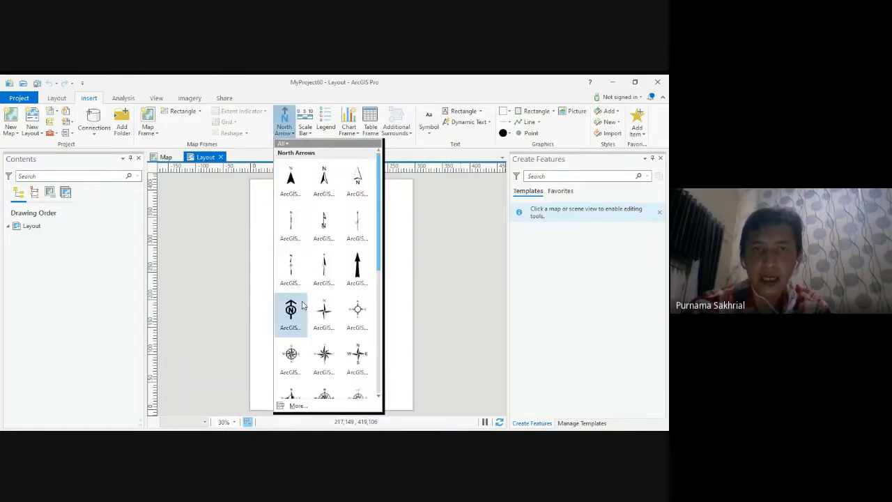
pyautogui.scroll(-3, 358, 293)
pyautogui.scroll(3, 358, 282)
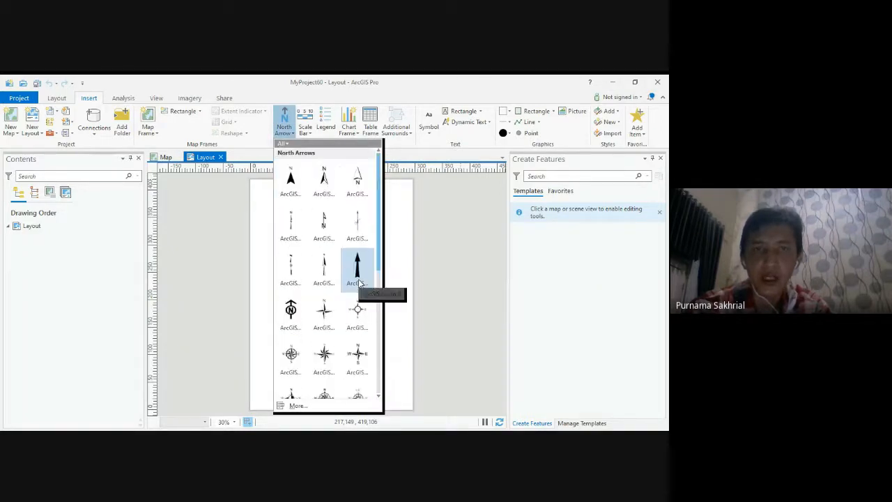
pyautogui.click(306, 129)
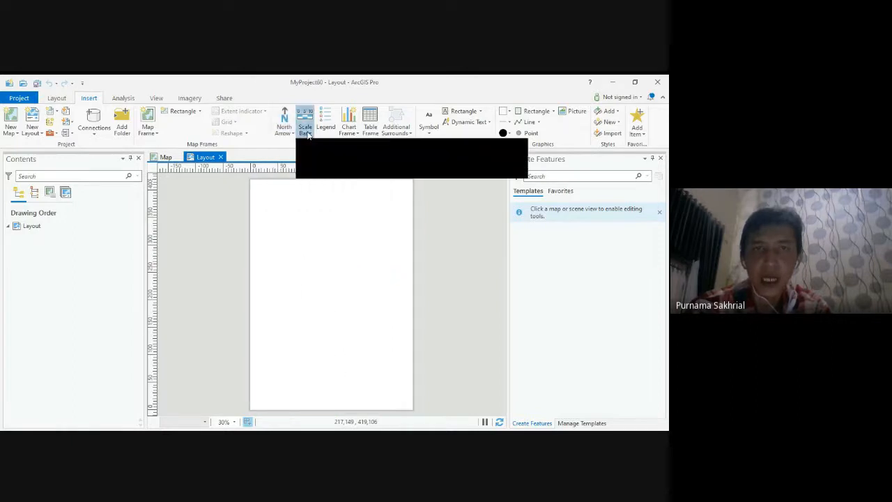
pyautogui.scroll(-1, 328, 314)
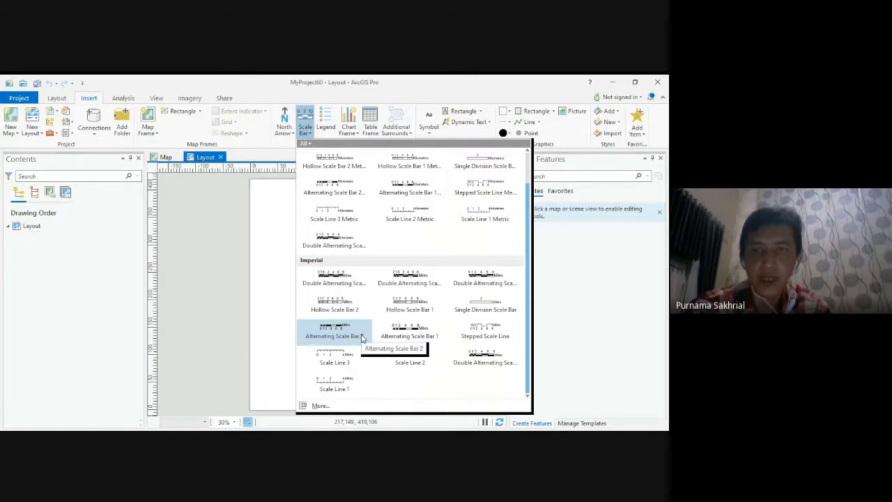
pyautogui.scroll(1, 359, 338)
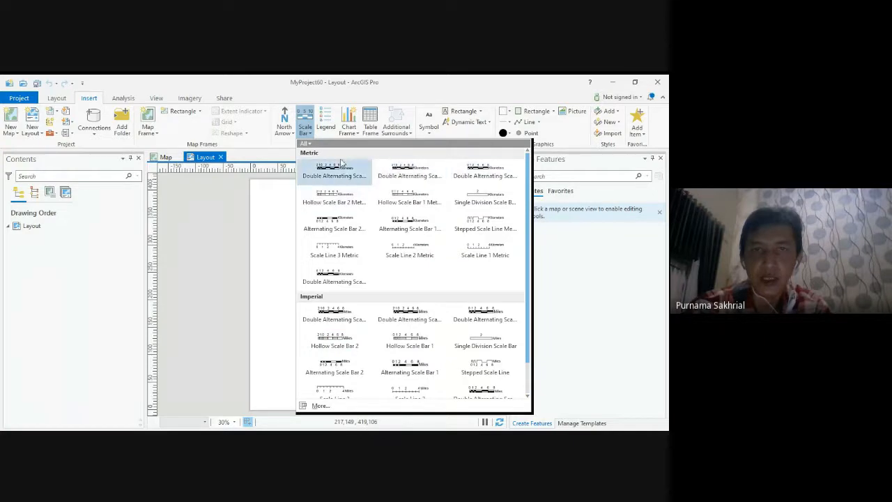
pyautogui.click(313, 136)
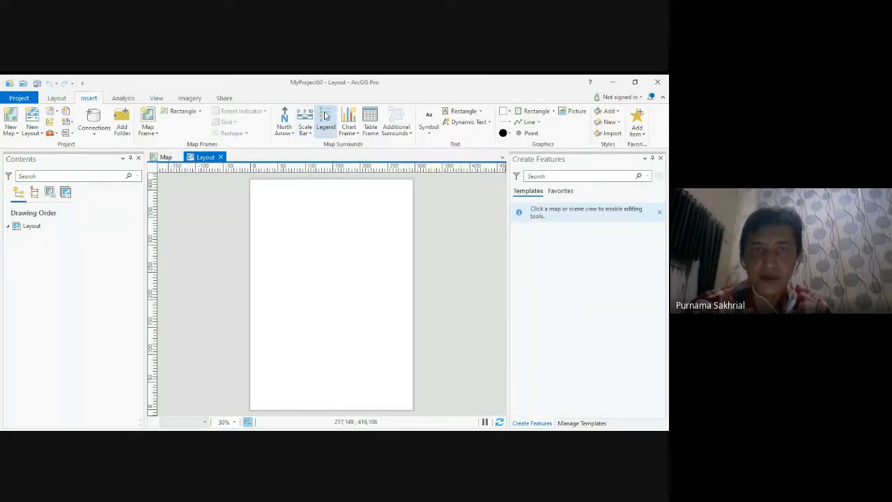
pyautogui.click(333, 123)
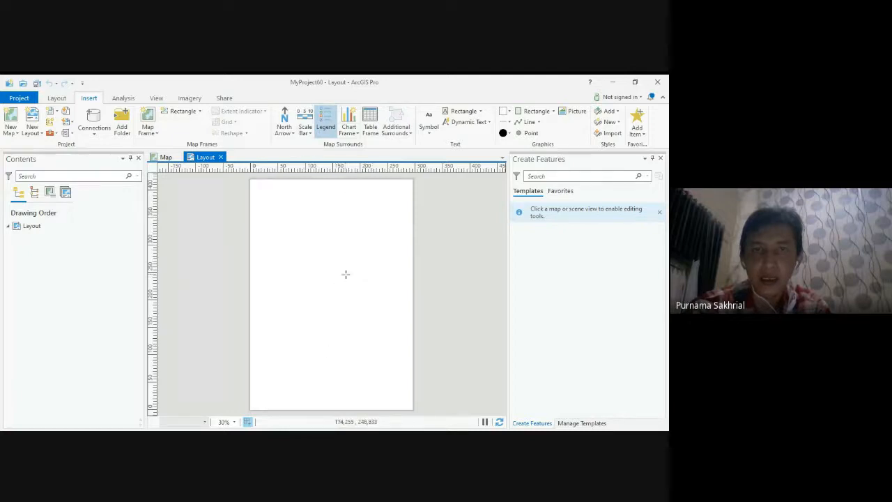
pyautogui.moveTo(341, 302); pyautogui.dragTo(389, 392)
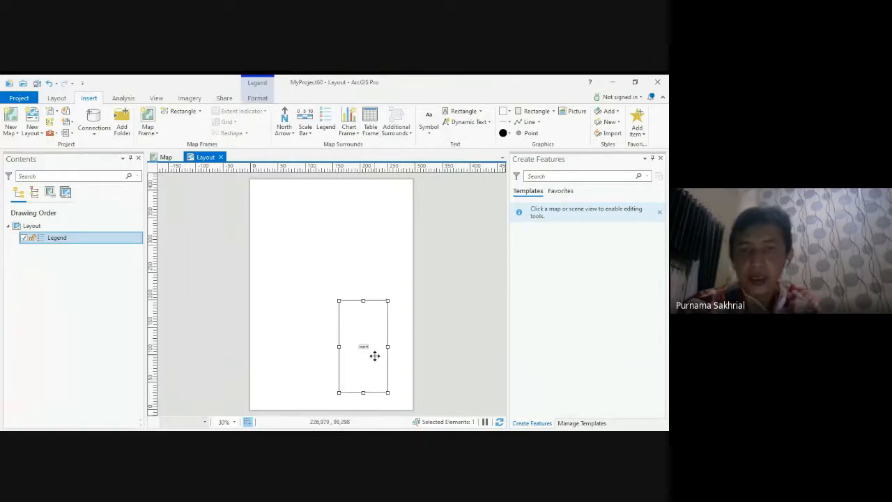
pyautogui.press('Delete')
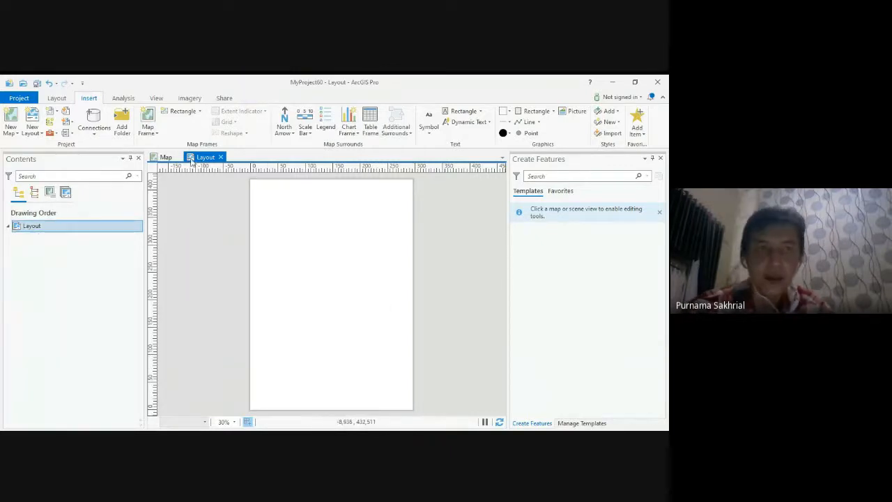
# Draw a rectangle about 280 mm wide within the page margins, and raise its bottom edge to leave a strip free at the page bottom.
pyautogui.click(170, 158)
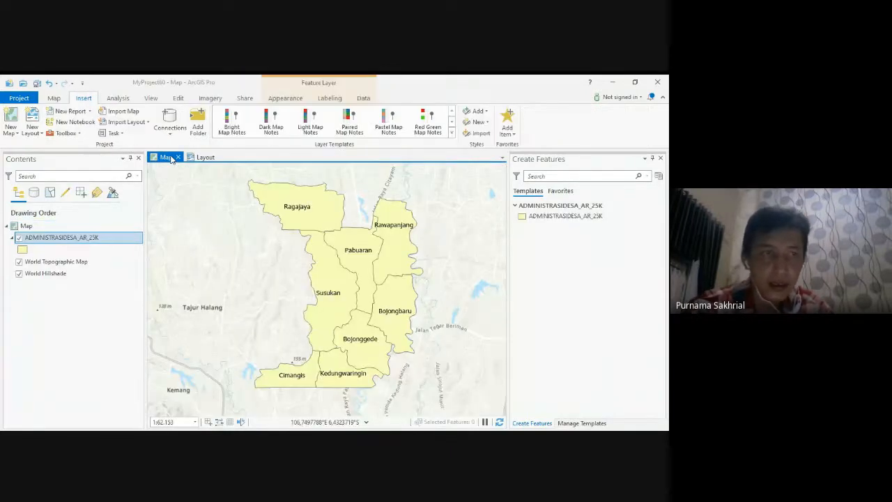
pyautogui.click(201, 157)
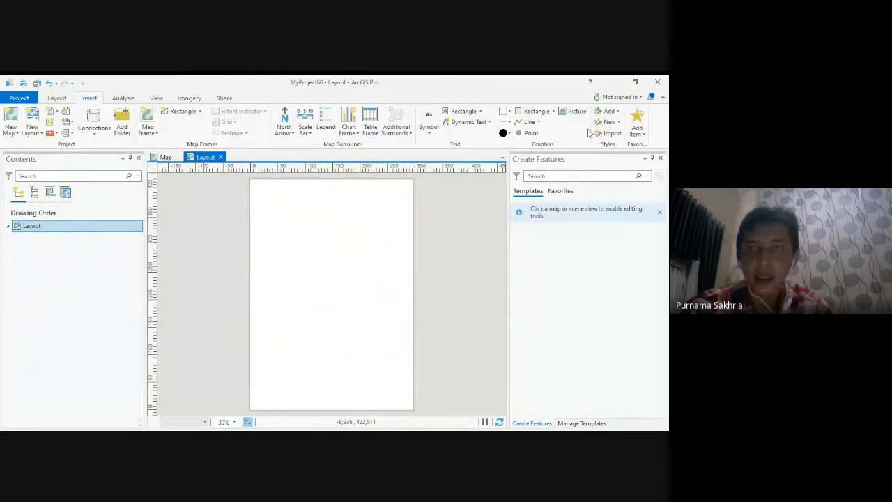
pyautogui.click(553, 113)
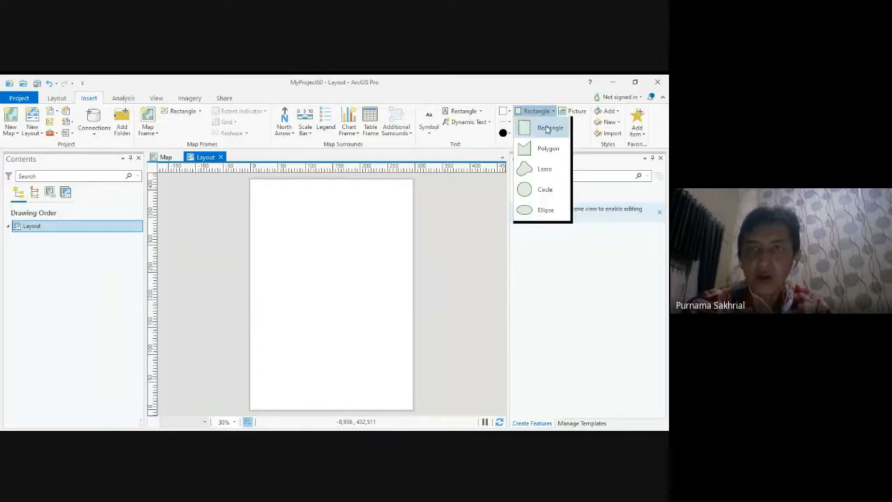
pyautogui.click(548, 129)
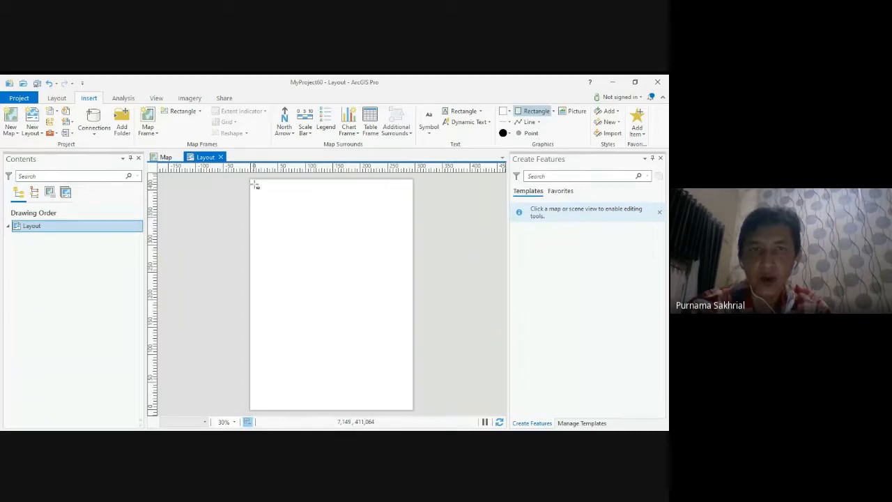
pyautogui.moveTo(255, 185); pyautogui.dragTo(409, 374)
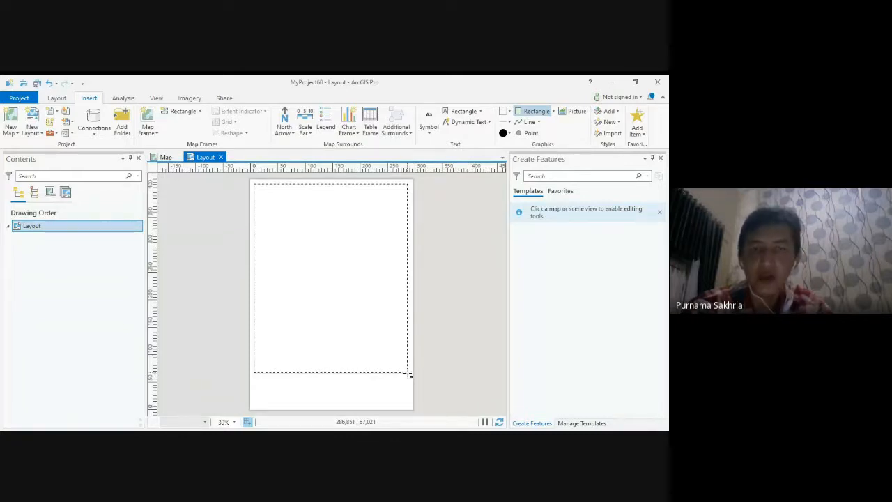
pyautogui.moveTo(409, 375); pyautogui.dragTo(408, 375)
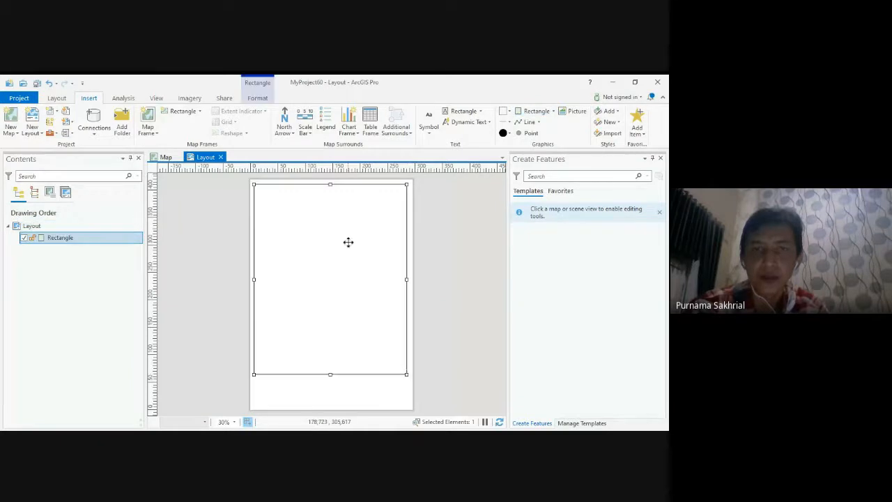
pyautogui.moveTo(348, 241); pyautogui.dragTo(349, 243)
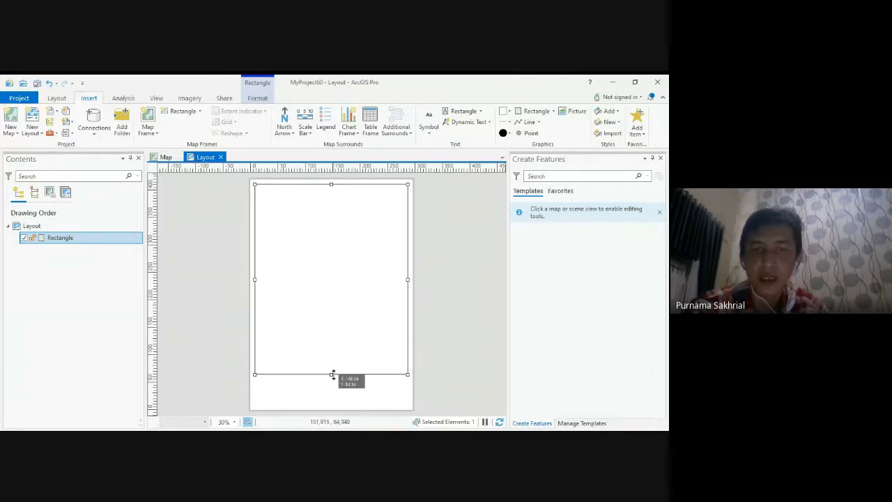
pyautogui.moveTo(334, 375); pyautogui.dragTo(336, 359)
pyautogui.click(452, 361)
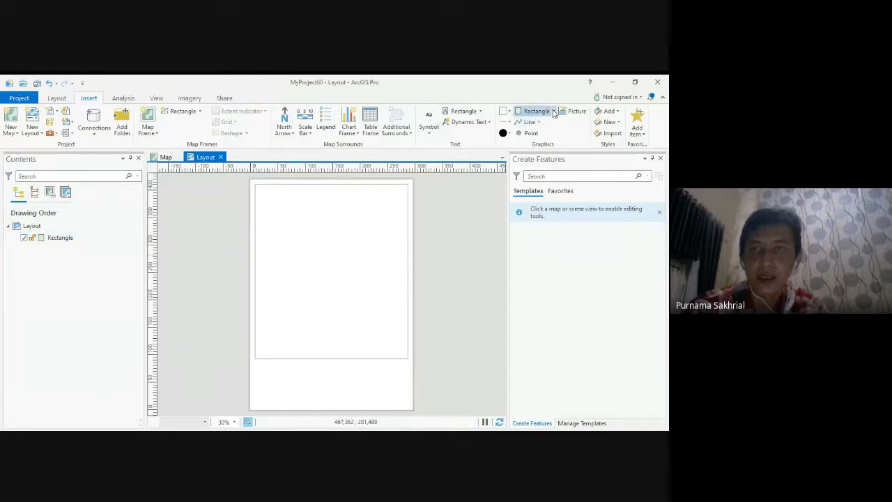
# Draw a second rectangle in the free strip at the bottom of the page, matching the width of the large rectangle.
pyautogui.click(553, 112)
pyautogui.click(538, 127)
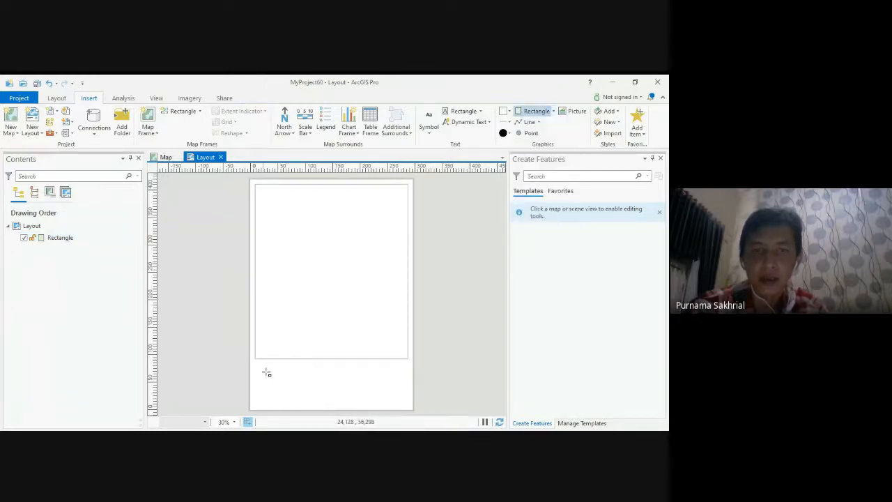
pyautogui.moveTo(257, 364); pyautogui.dragTo(407, 408)
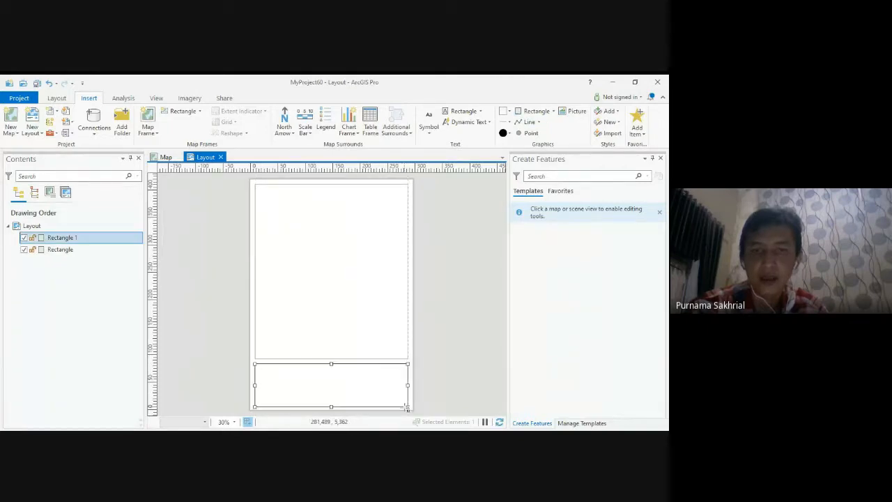
pyautogui.click(440, 354)
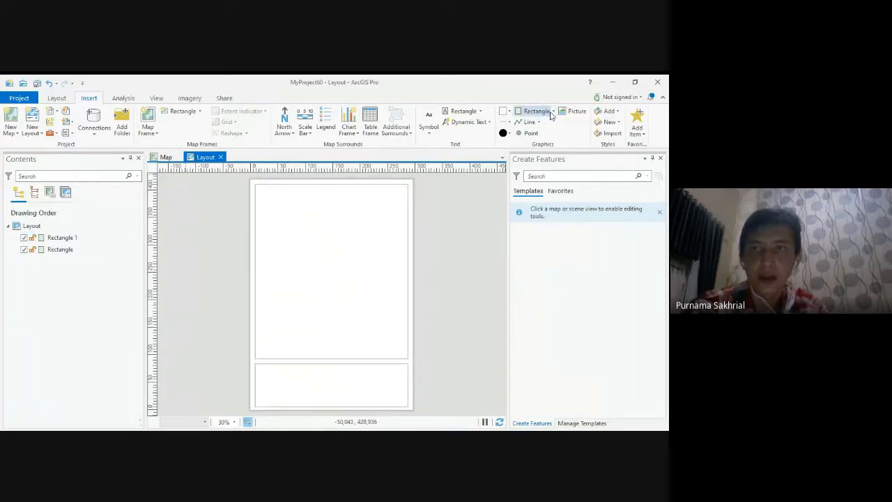
pyautogui.click(549, 112)
pyautogui.click(534, 130)
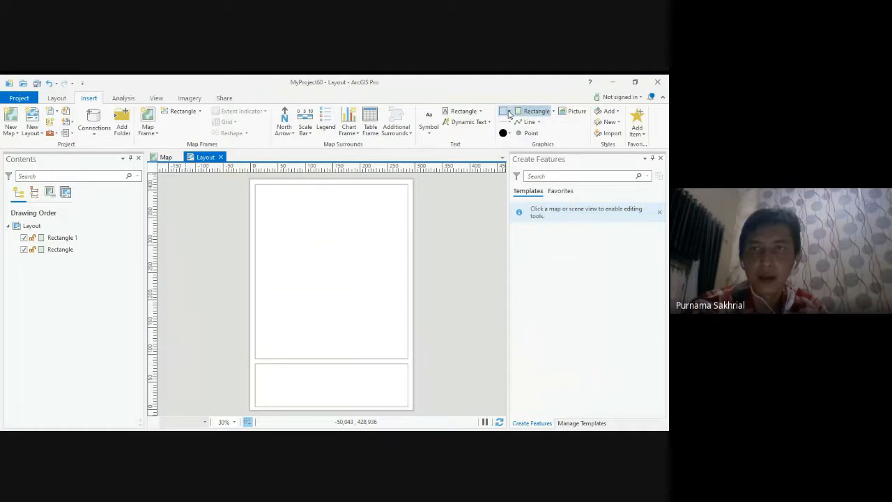
pyautogui.click(508, 115)
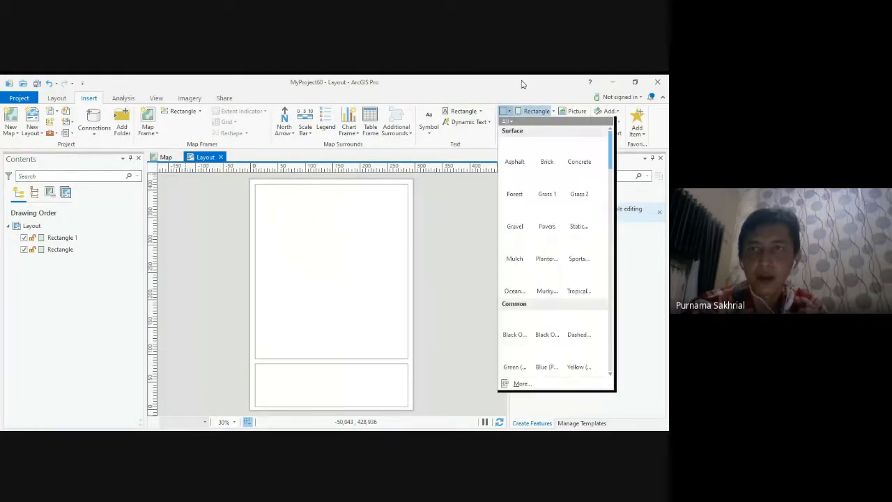
pyautogui.click(523, 84)
pyautogui.scroll(4, 366, 272)
pyautogui.scroll(-4, 366, 271)
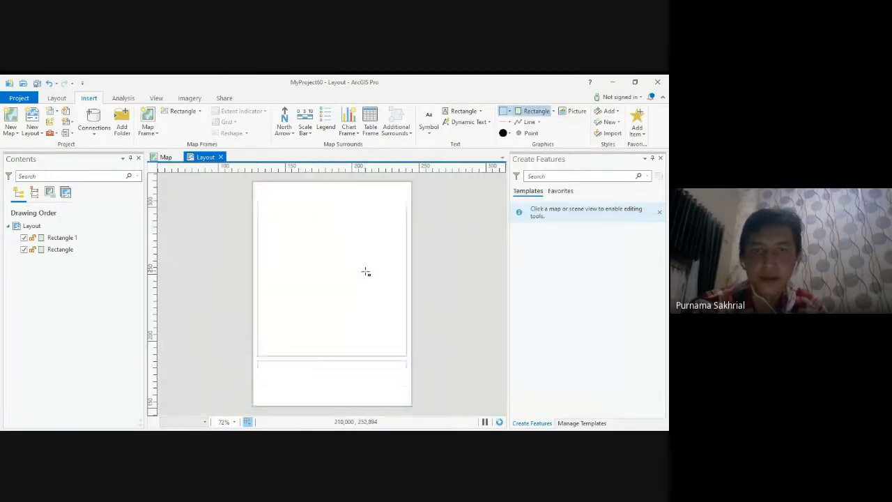
pyautogui.scroll(3, 325, 249)
pyautogui.scroll(-2, 391, 290)
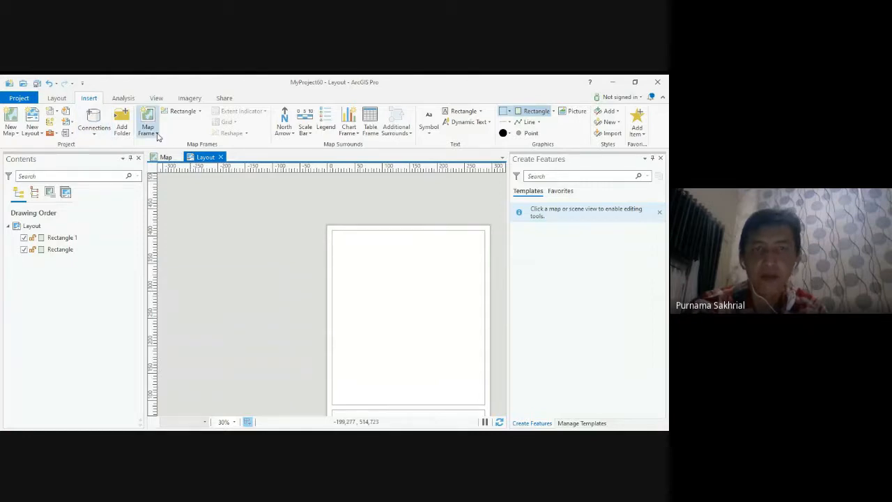
# Insert a map frame of the open map view at 1:62.153, filling the large upper rectangle of the layout.
pyautogui.click(165, 157)
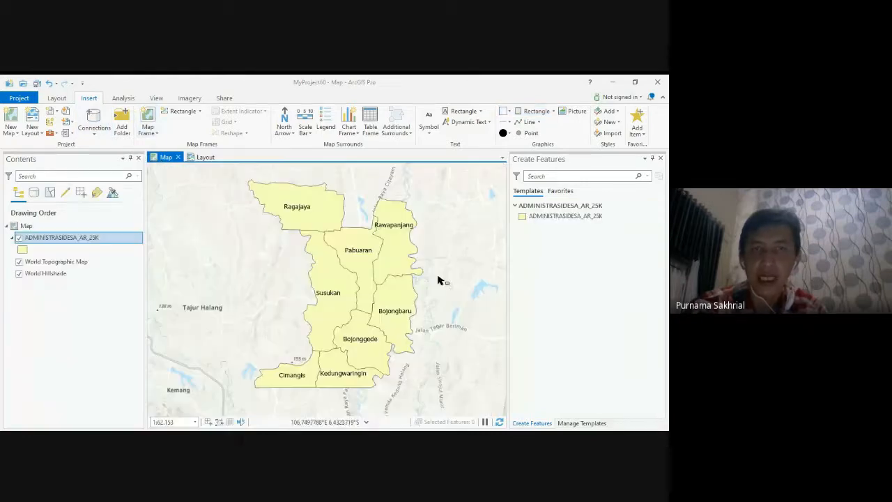
pyautogui.click(204, 157)
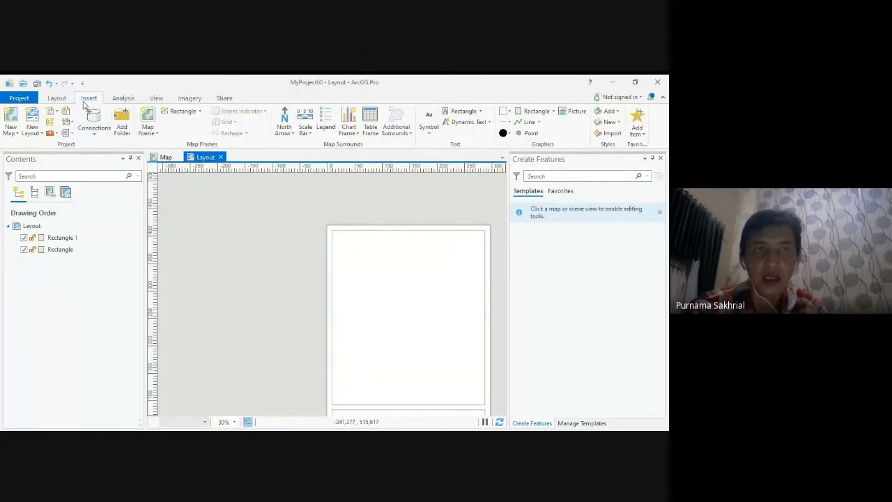
pyautogui.click(153, 133)
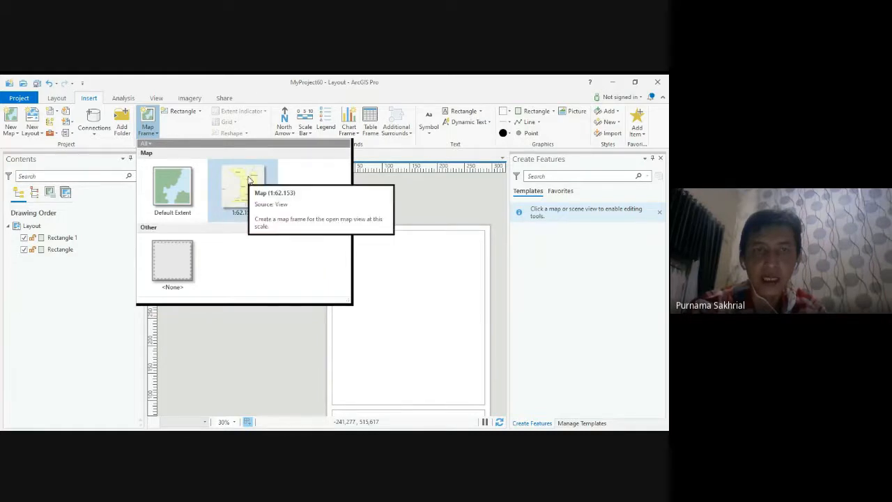
pyautogui.click(243, 183)
pyautogui.click(168, 157)
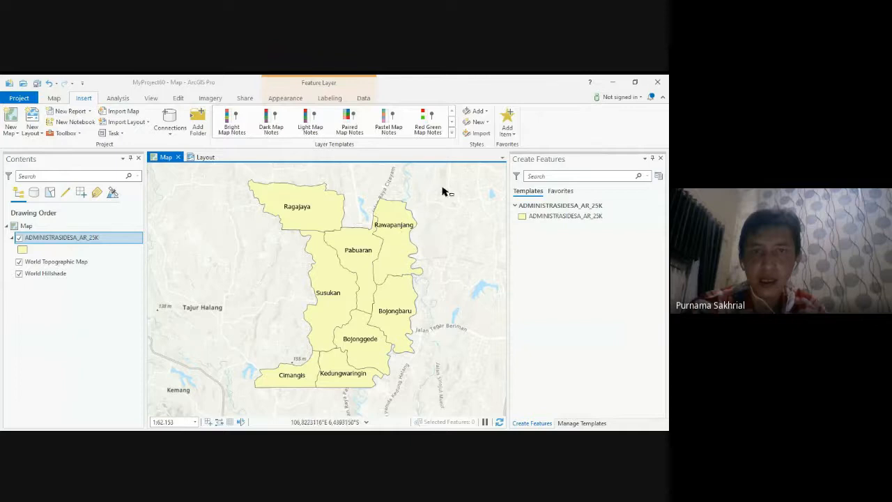
pyautogui.click(200, 159)
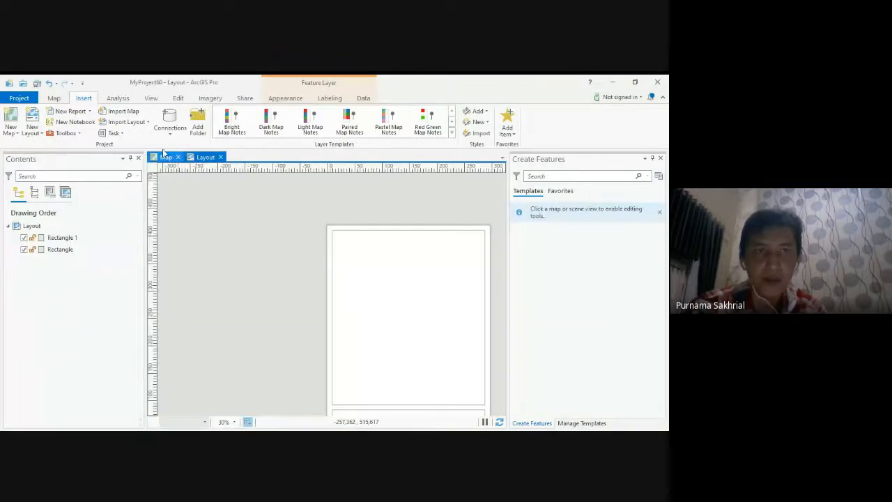
pyautogui.click(147, 134)
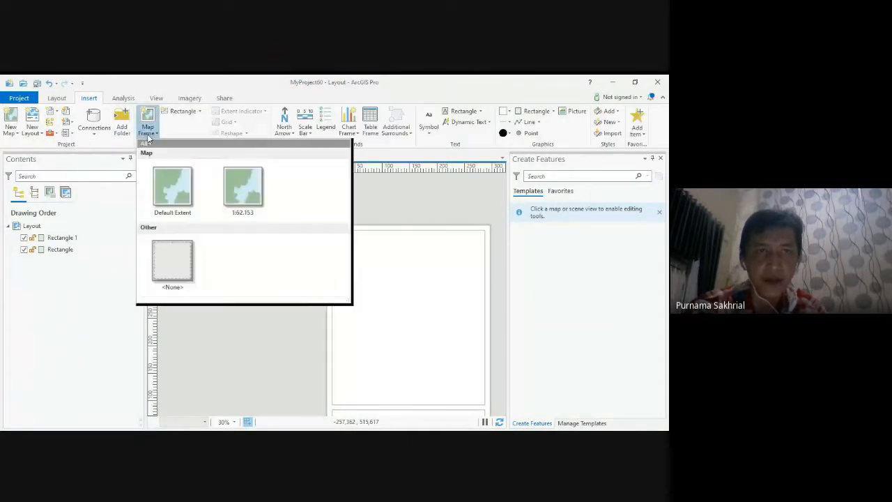
pyautogui.click(247, 193)
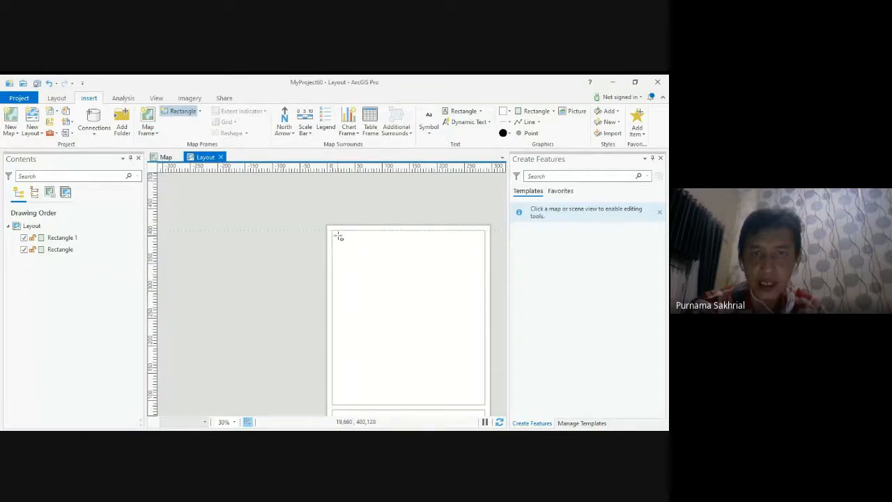
pyautogui.moveTo(338, 235); pyautogui.dragTo(480, 402)
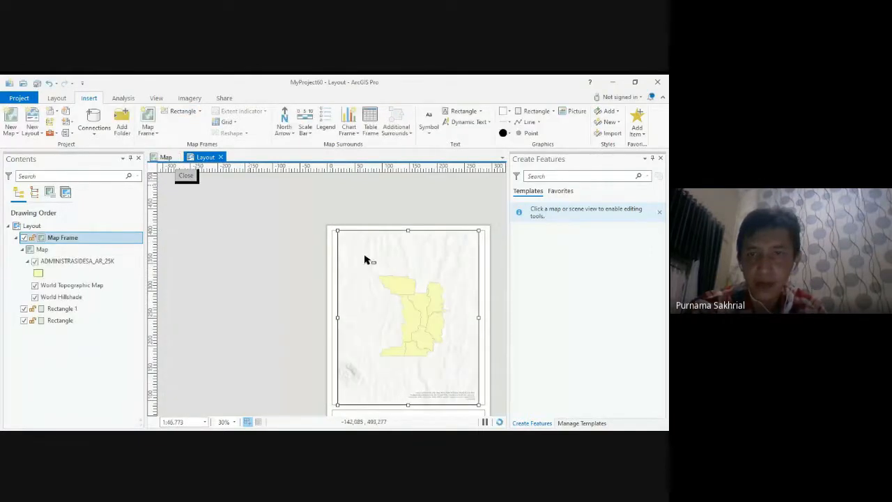
# Change the basemap of the village map to Streets.
pyautogui.scroll(3, 418, 294)
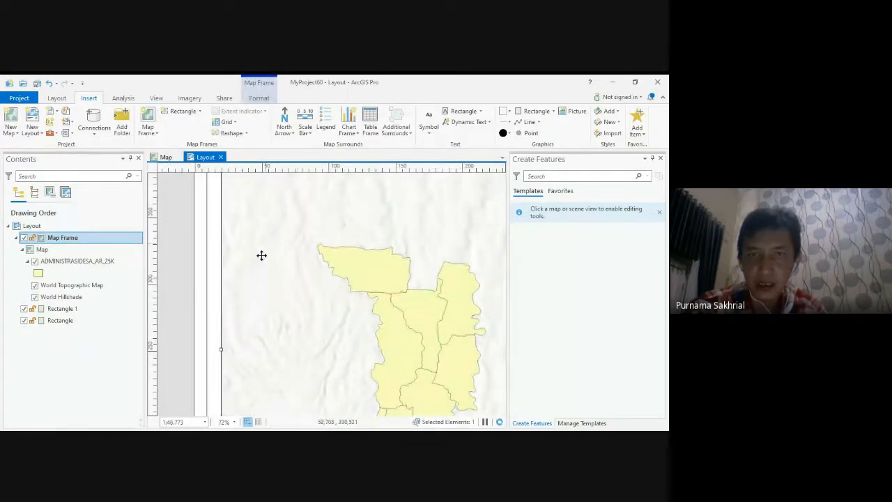
pyautogui.scroll(-1, 360, 295)
pyautogui.scroll(3, 379, 244)
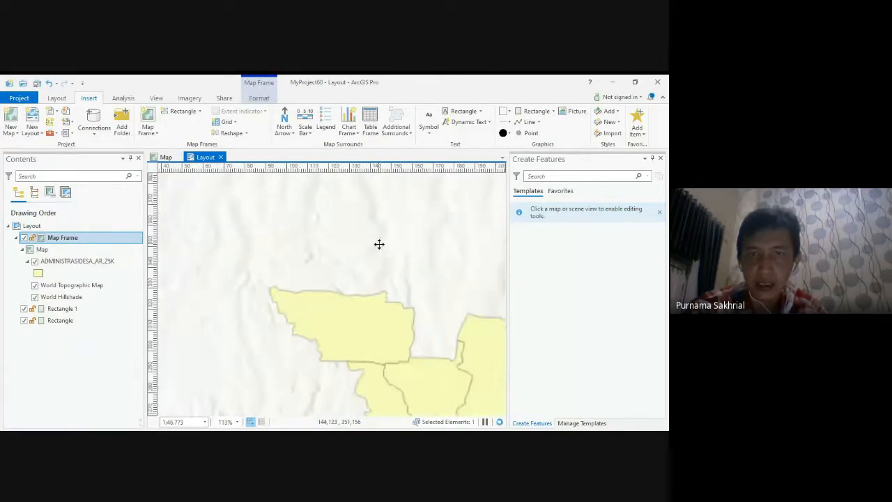
pyautogui.click(165, 157)
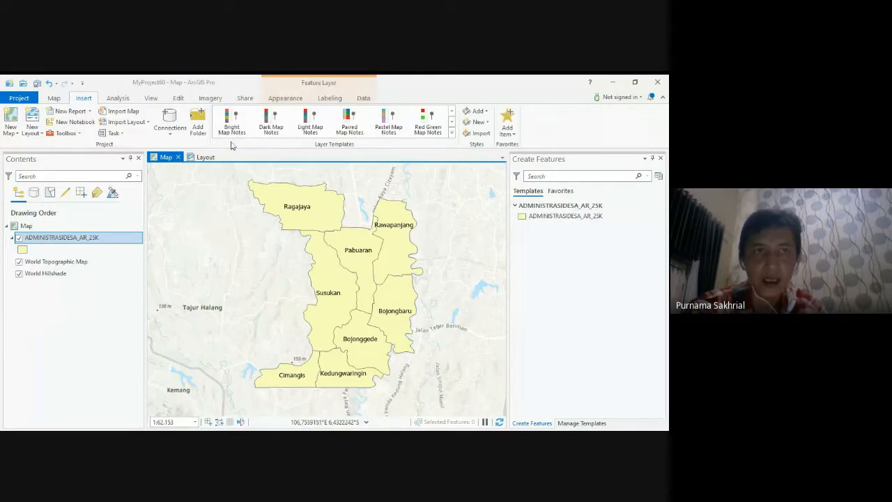
pyautogui.click(195, 158)
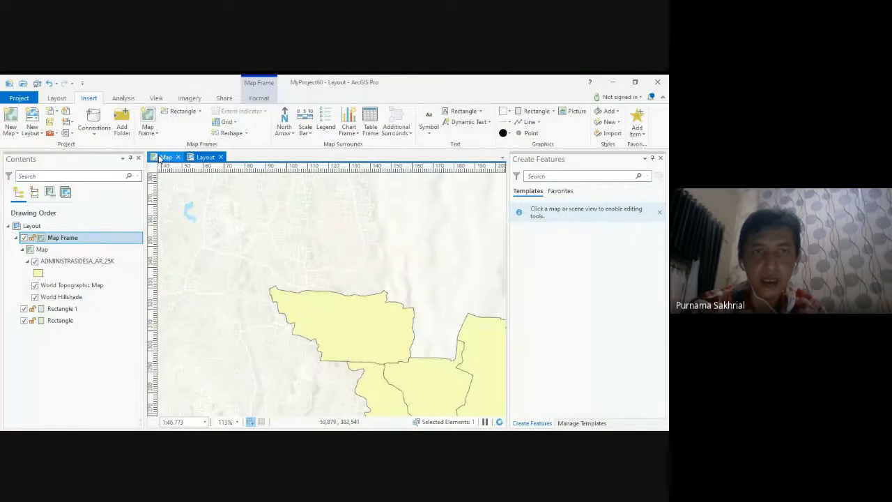
pyautogui.click(165, 157)
pyautogui.click(53, 99)
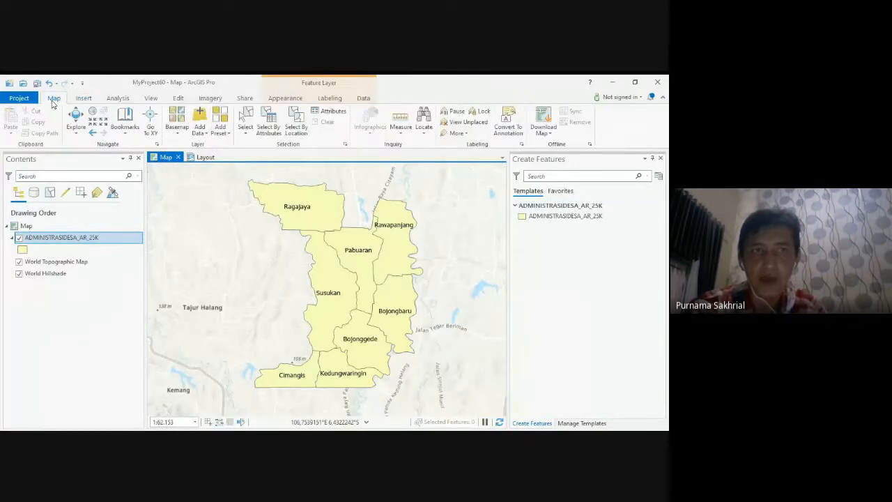
pyautogui.click(177, 135)
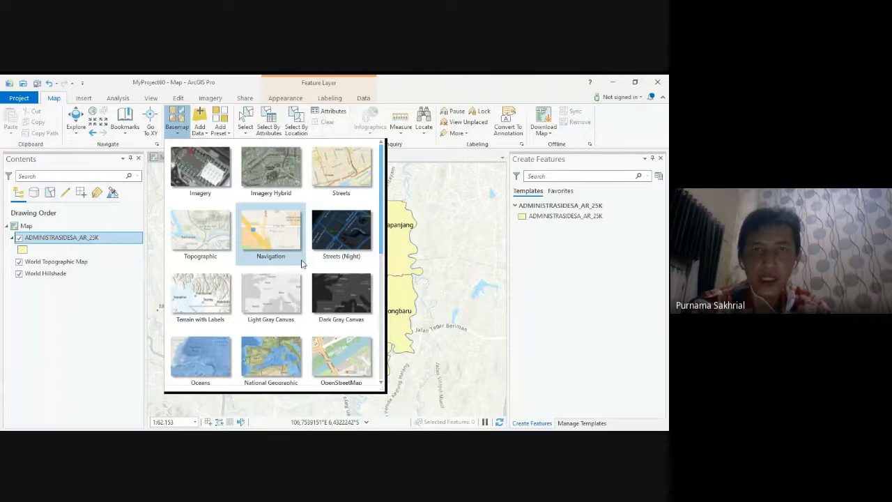
pyautogui.click(354, 193)
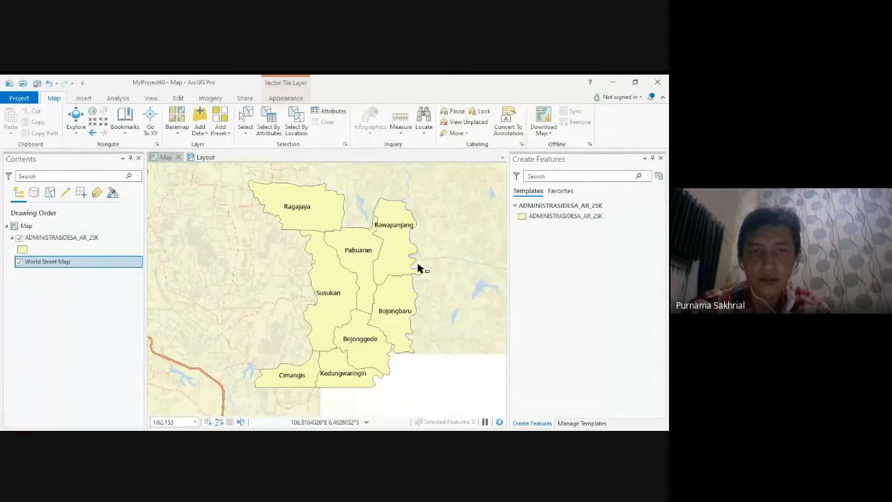
pyautogui.scroll(3, 418, 268)
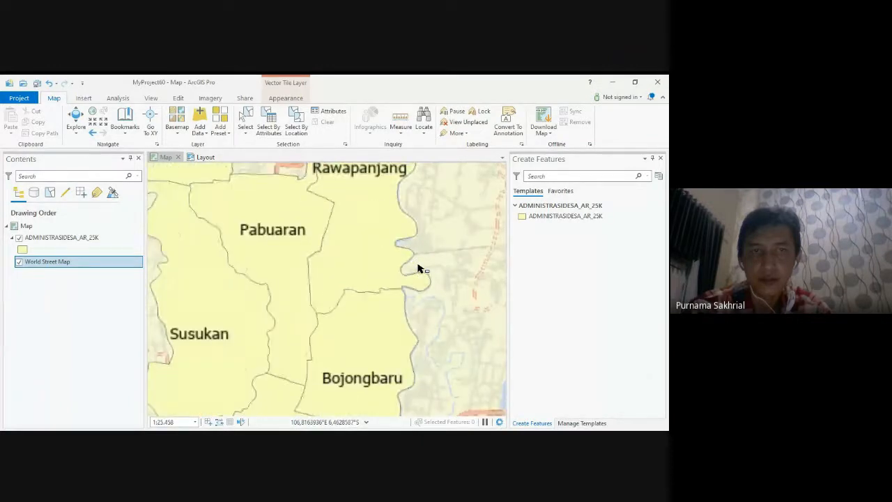
pyautogui.scroll(-2, 418, 267)
# Set the basemap of the village map to Imagery Hybrid.
pyautogui.click(180, 136)
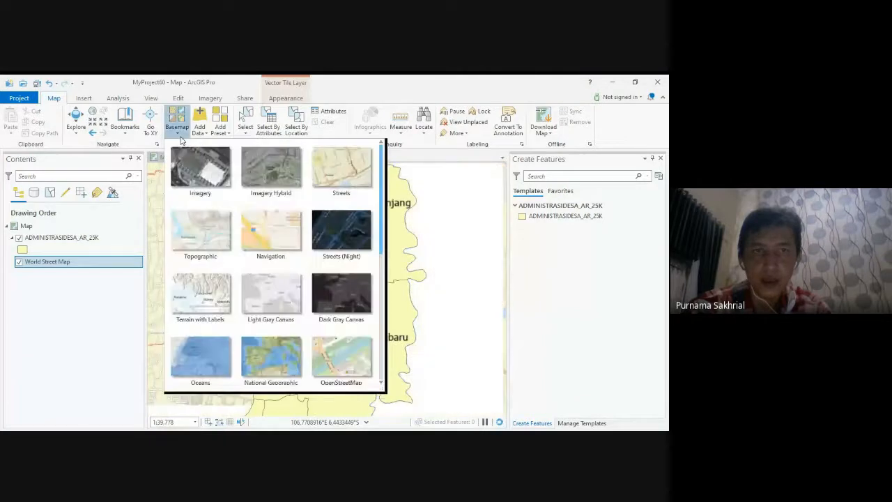
pyautogui.scroll(-3, 224, 246)
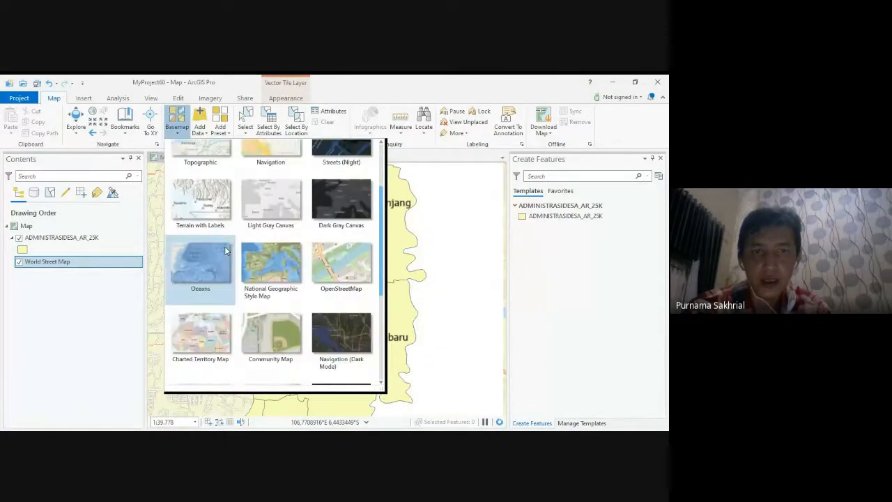
pyautogui.scroll(-4, 224, 248)
pyautogui.scroll(7, 225, 248)
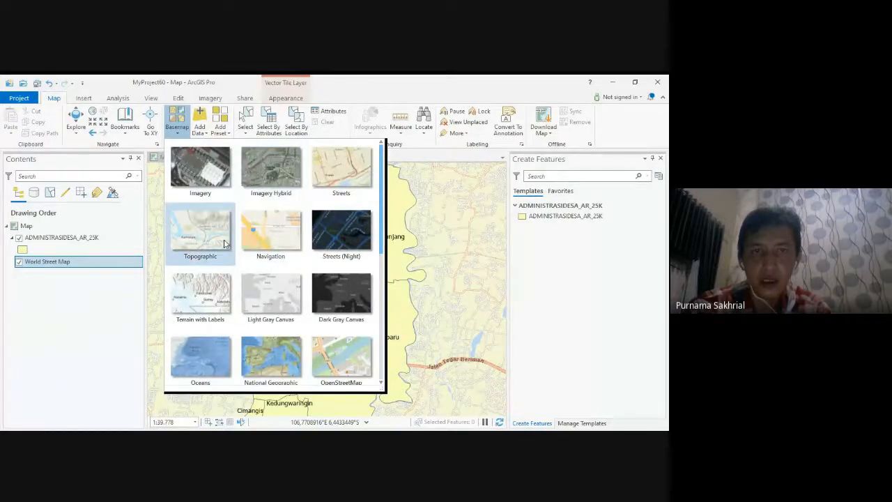
pyautogui.click(284, 172)
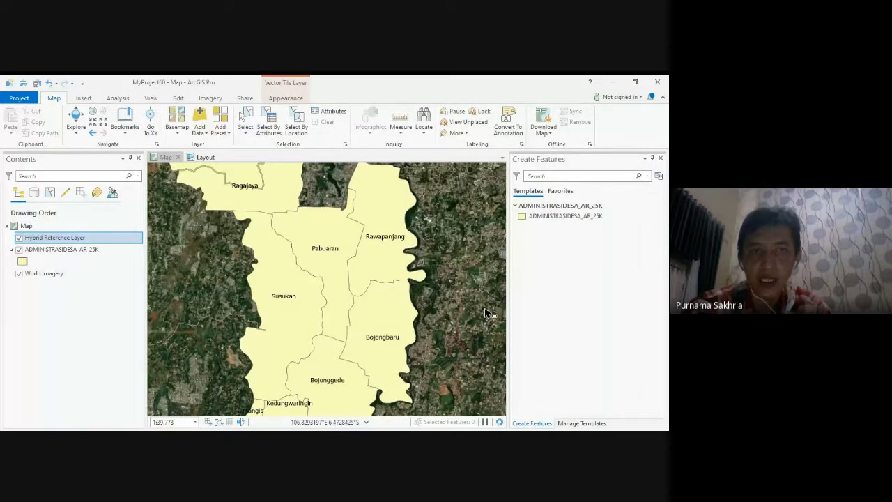
# Examine the village boundaries and the Imagery Hybrid basemap in the layout's map frame, from the whole page to close-up.
pyautogui.click(205, 156)
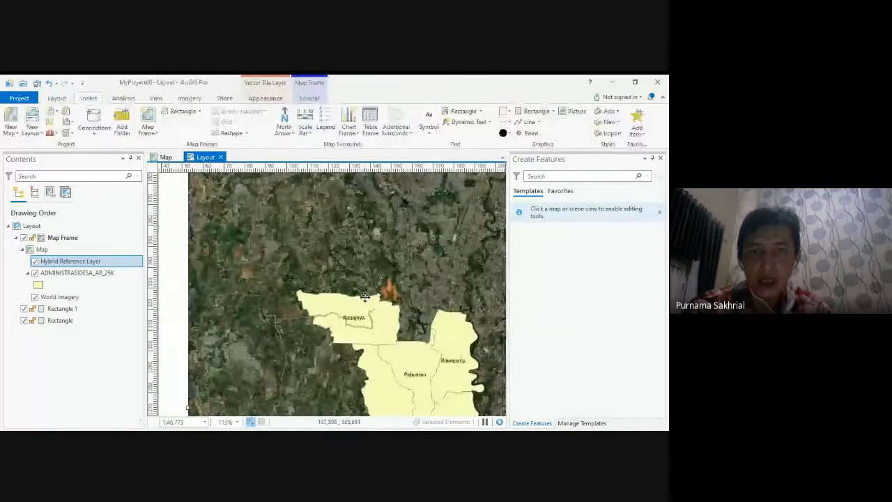
pyautogui.scroll(-5, 364, 297)
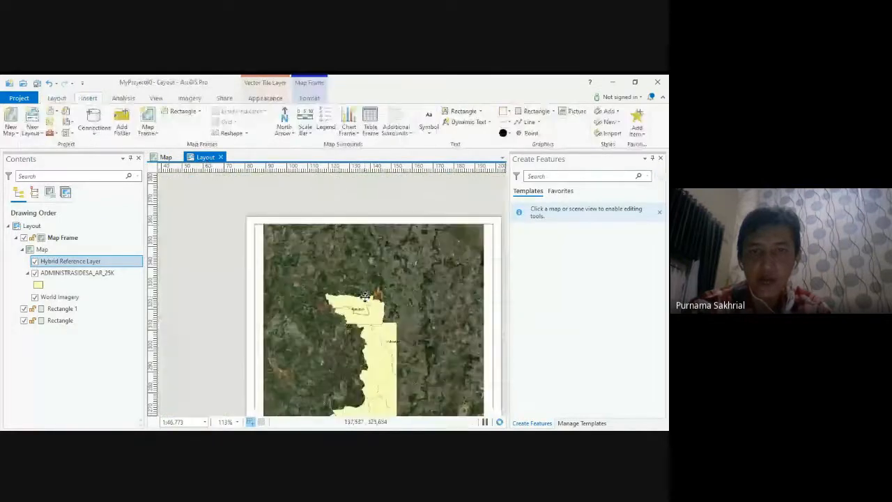
pyautogui.click(160, 158)
pyautogui.click(196, 157)
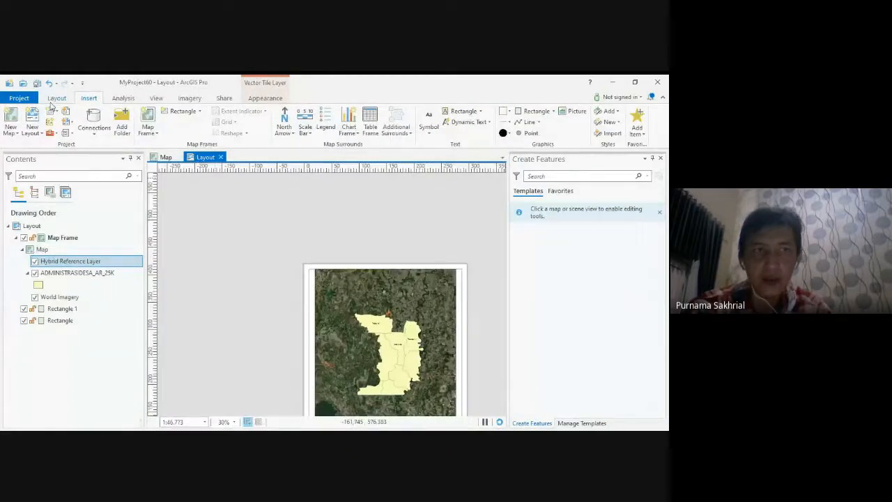
pyautogui.click(56, 99)
pyautogui.click(65, 118)
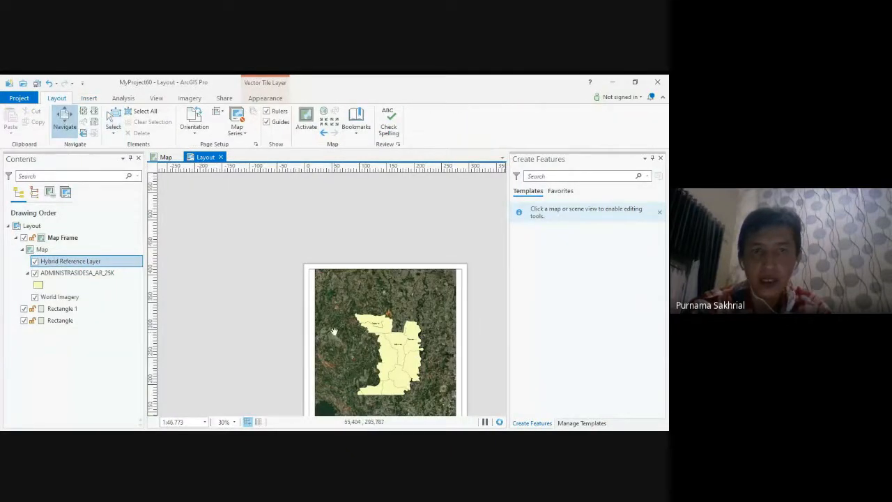
pyautogui.scroll(3, 352, 252)
pyautogui.scroll(2, 353, 252)
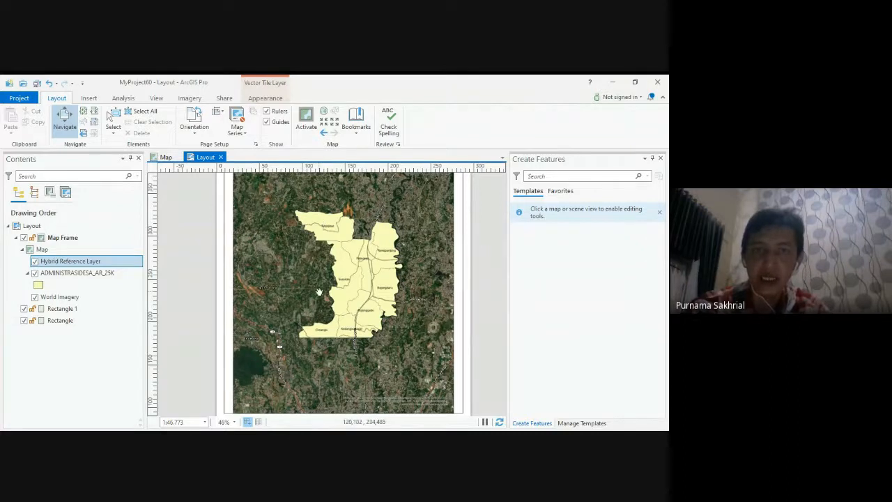
pyautogui.scroll(1, 293, 287)
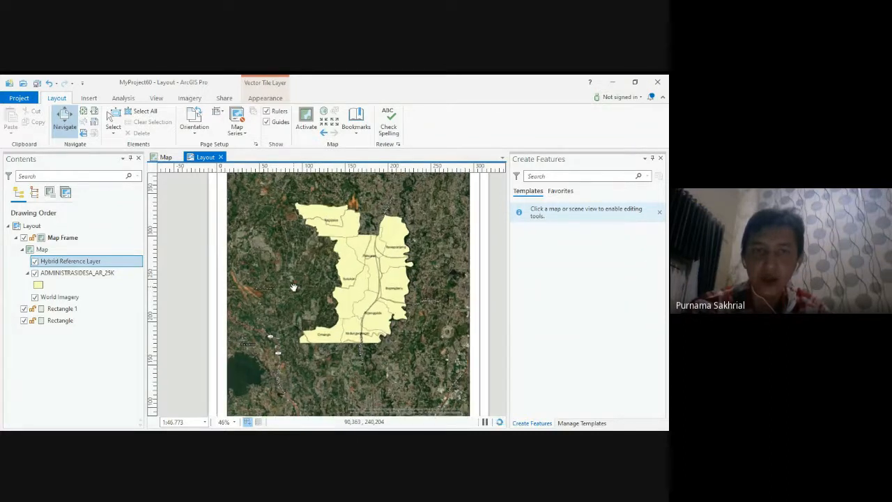
pyautogui.scroll(3, 293, 287)
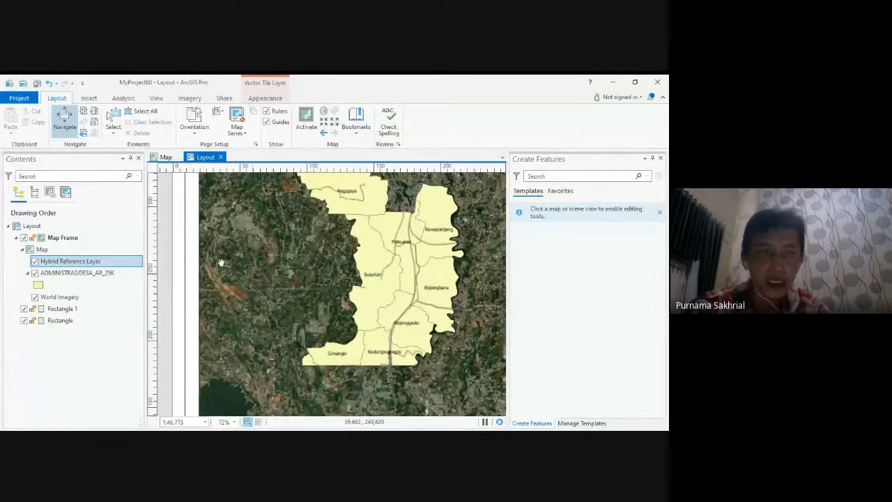
# Review the attribute table of the ADMINISTRASIDESA_AR_25K layer in the map, including the WADMKC, WADMKK and WADMPR fields, and close it.
pyautogui.click(166, 158)
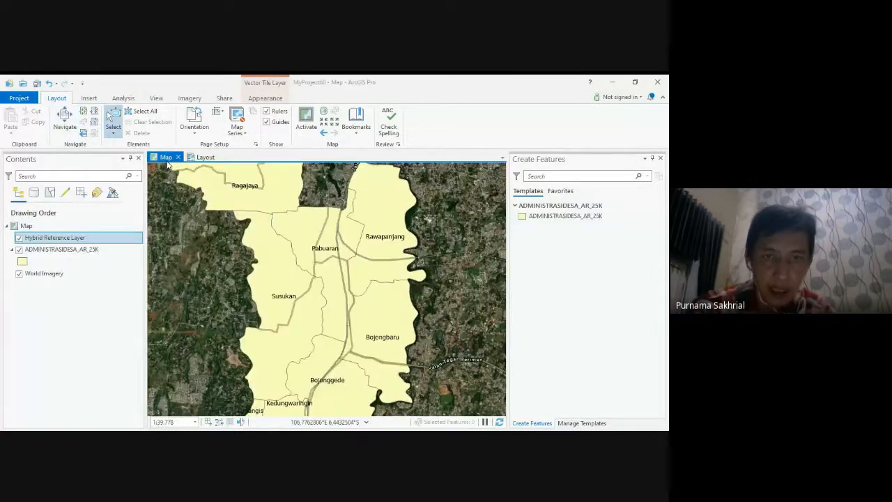
pyautogui.scroll(-2, 272, 295)
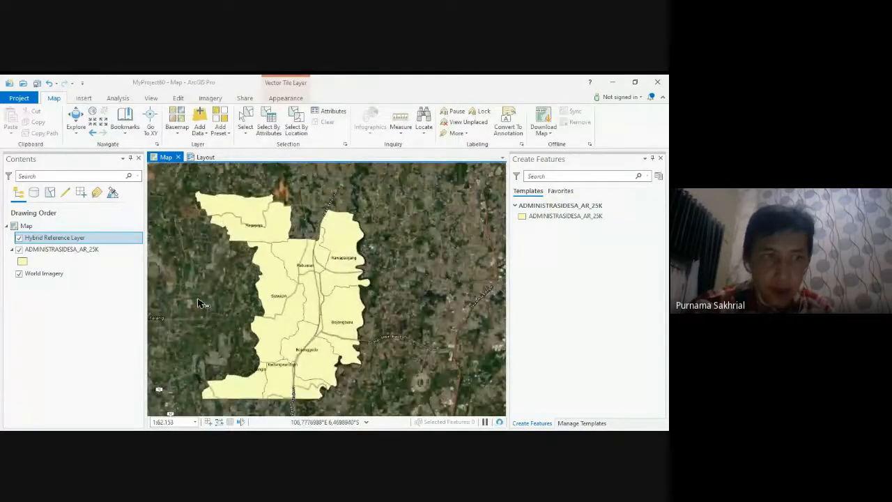
pyautogui.rightClick(65, 253)
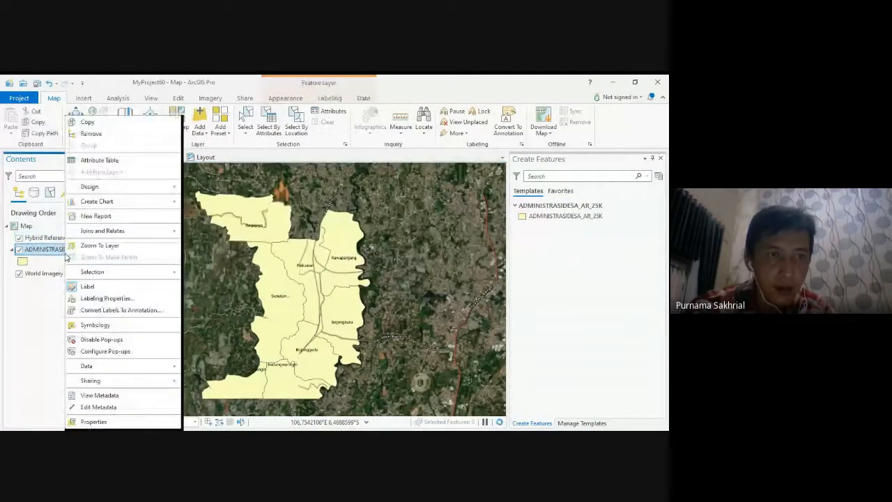
pyautogui.click(133, 166)
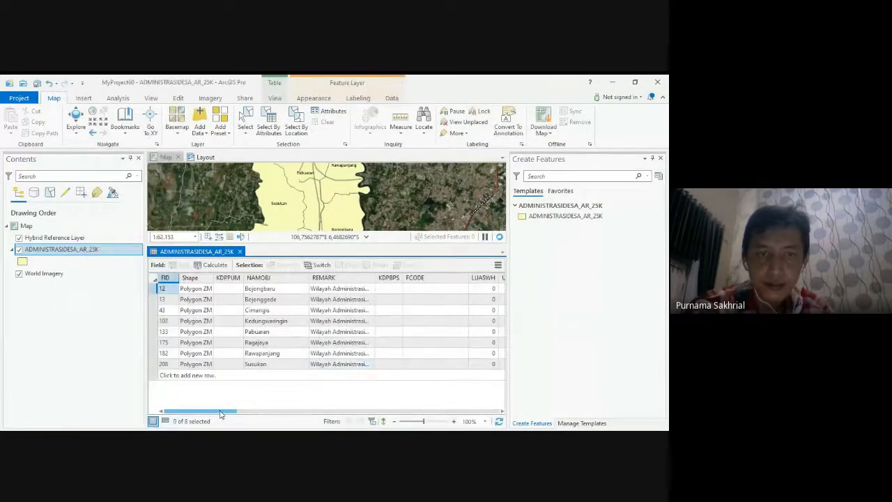
pyautogui.moveTo(220, 414); pyautogui.dragTo(447, 409)
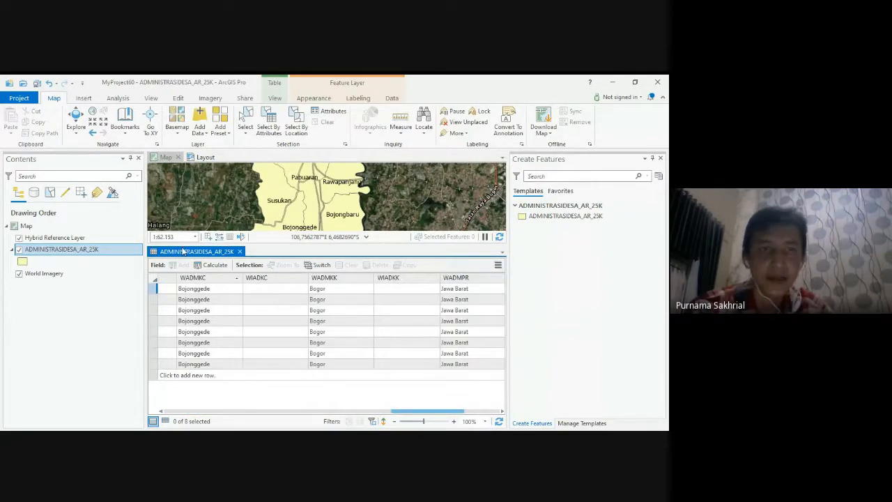
pyautogui.click(239, 251)
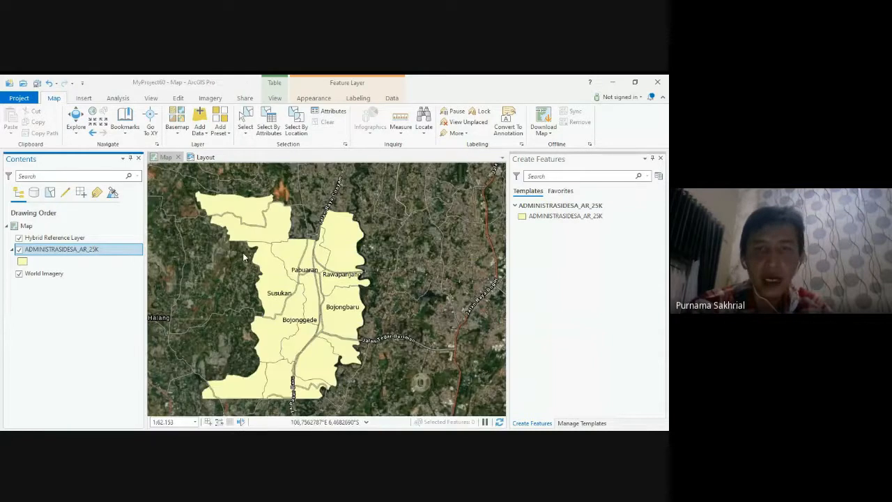
# Hide the Hybrid Reference Layer and World Imagery layers in the map so only the village boundaries are drawn.
pyautogui.scroll(-1, 311, 296)
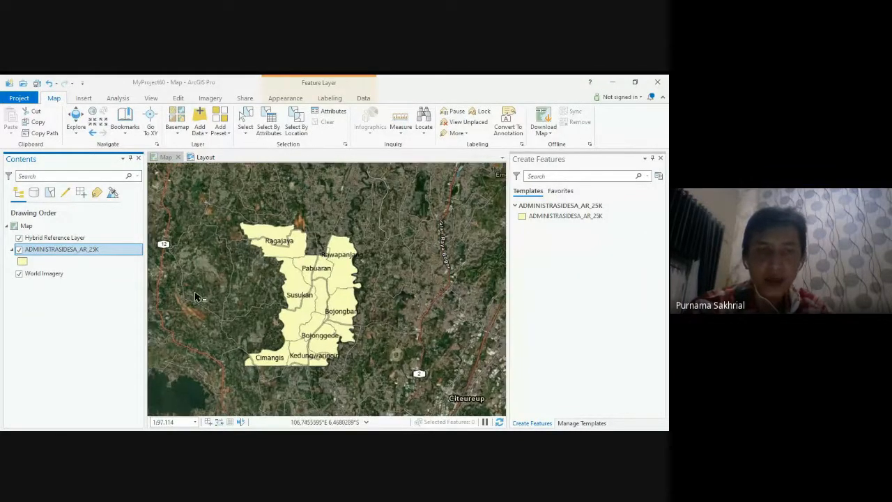
pyautogui.scroll(2, 177, 290)
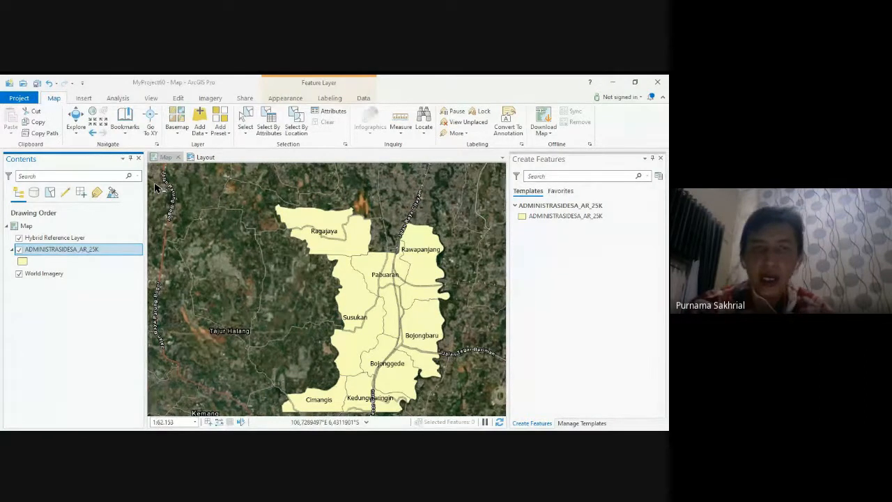
pyautogui.scroll(-4, 353, 269)
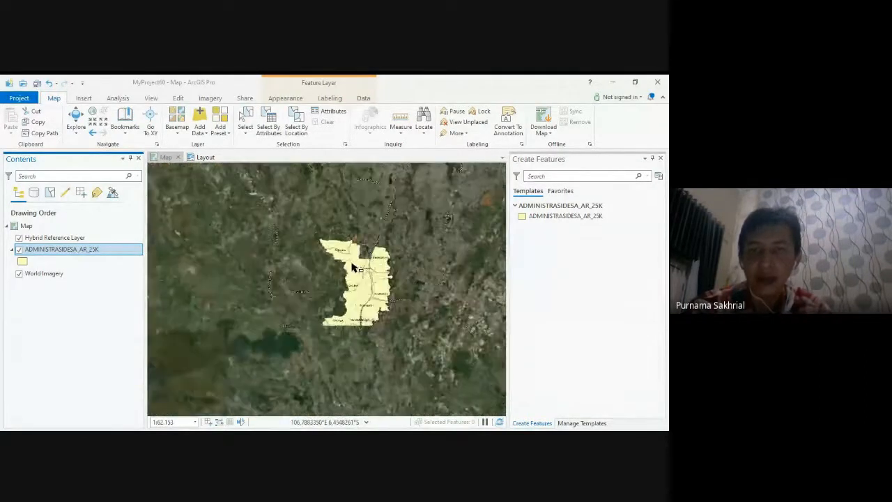
pyautogui.scroll(2, 420, 267)
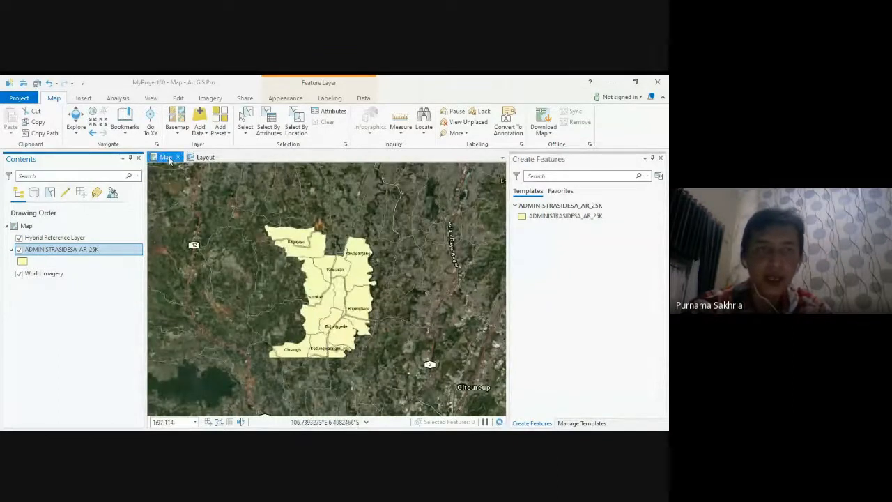
pyautogui.click(194, 157)
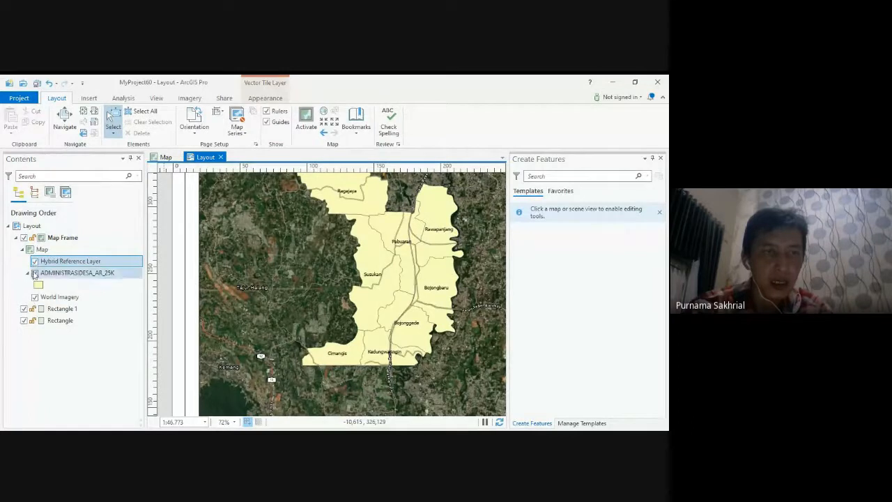
pyautogui.click(165, 157)
pyautogui.click(19, 238)
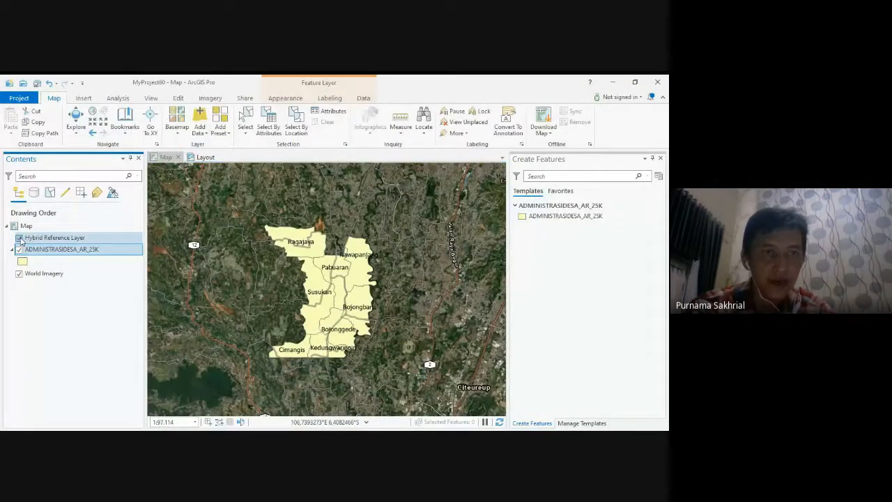
pyautogui.click(19, 273)
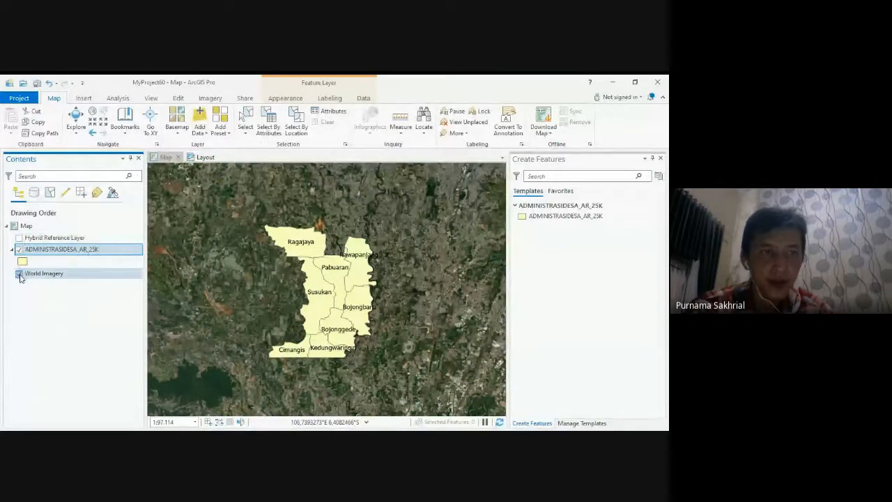
# Shorten the layout's map frame at its upper and lower edges to leave a narrow even margin inside the large rectangle.
pyautogui.click(199, 159)
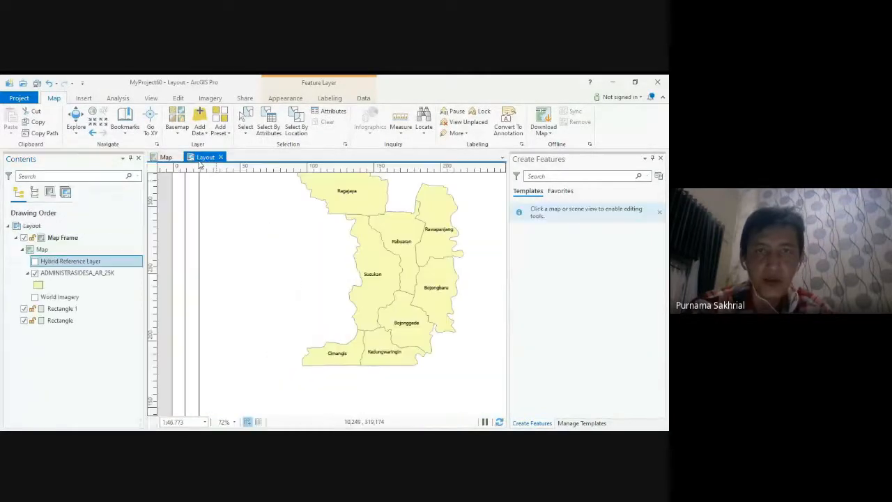
pyautogui.scroll(-3, 354, 310)
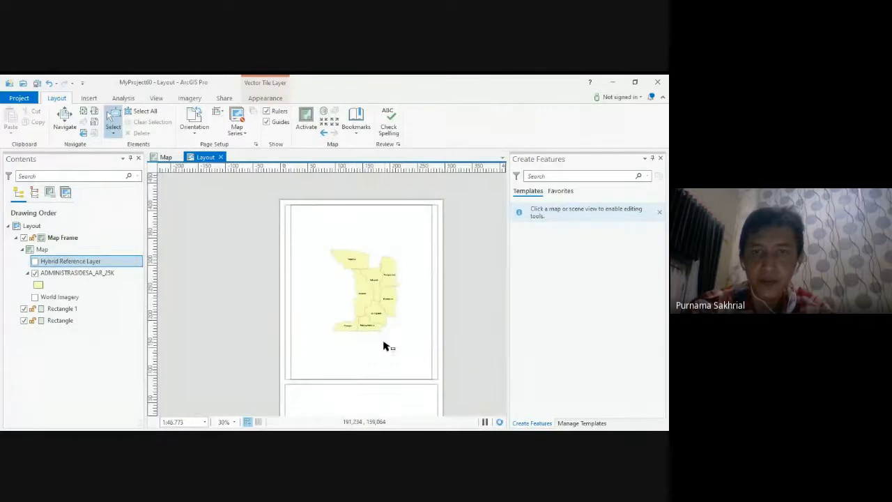
pyautogui.click(365, 335)
pyautogui.click(456, 307)
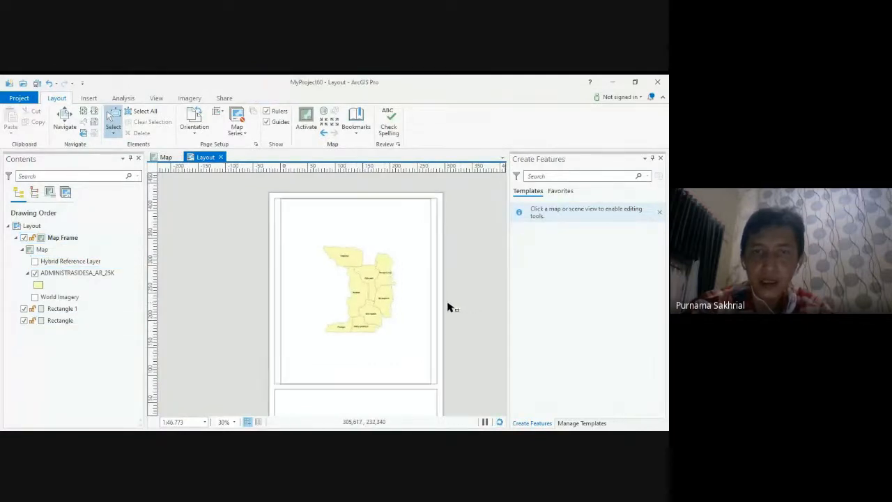
pyautogui.scroll(2, 380, 285)
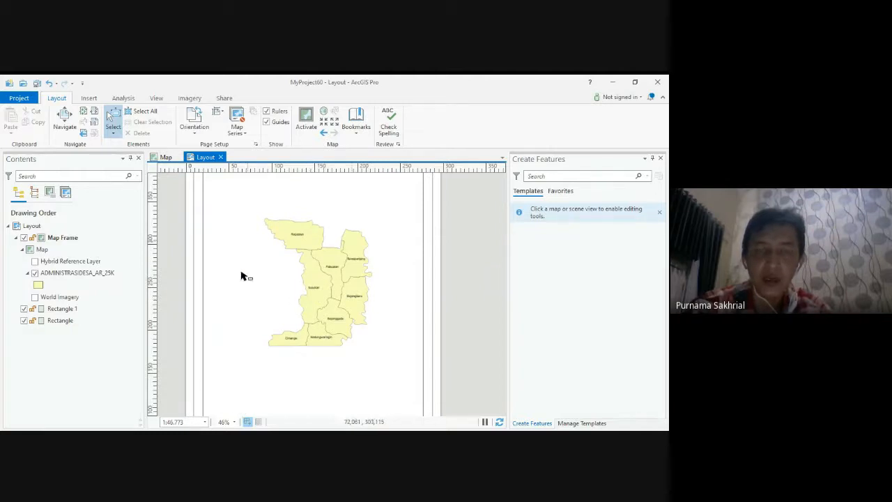
pyautogui.scroll(-2, 376, 331)
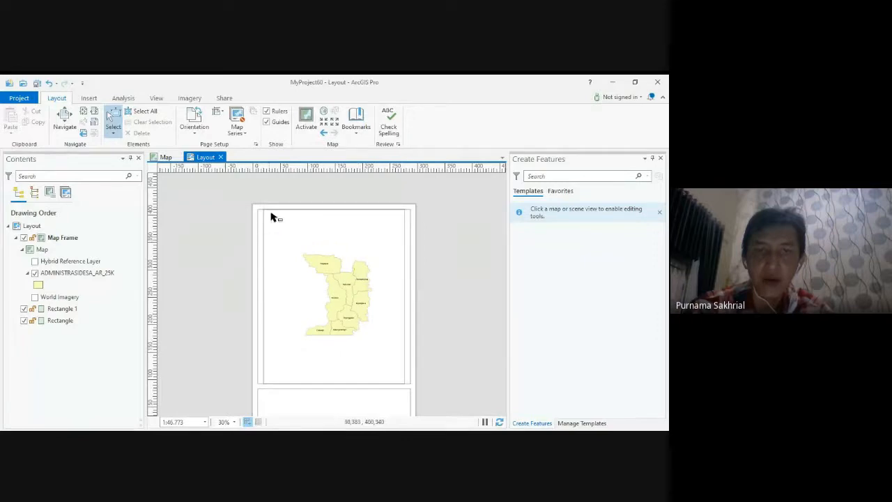
pyautogui.click(395, 219)
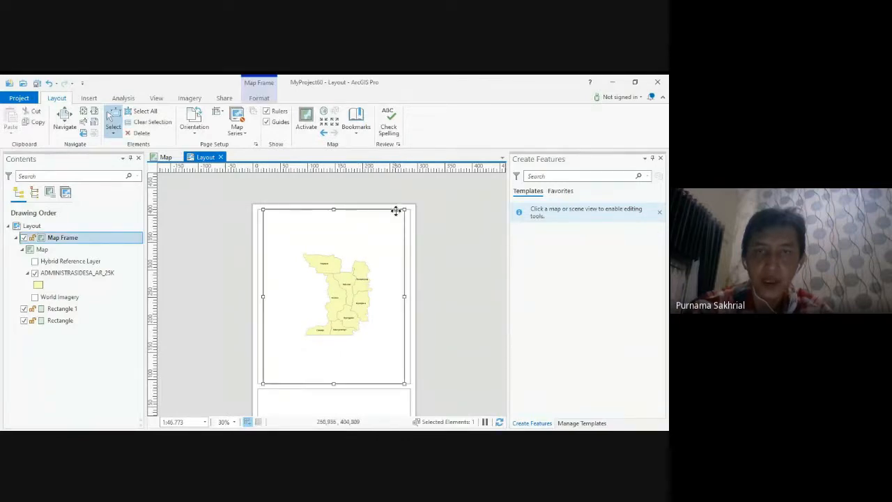
pyautogui.moveTo(332, 210); pyautogui.dragTo(332, 215)
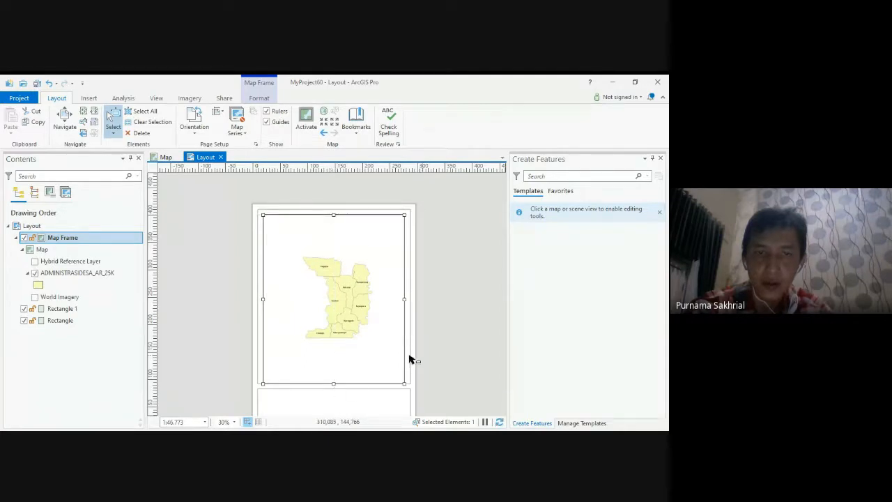
pyautogui.moveTo(335, 384); pyautogui.dragTo(335, 378)
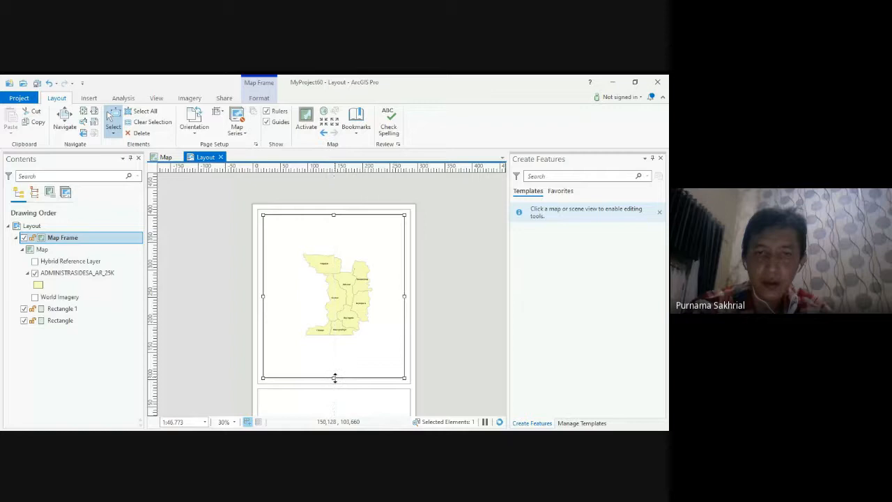
pyautogui.click(437, 358)
pyautogui.click(353, 319)
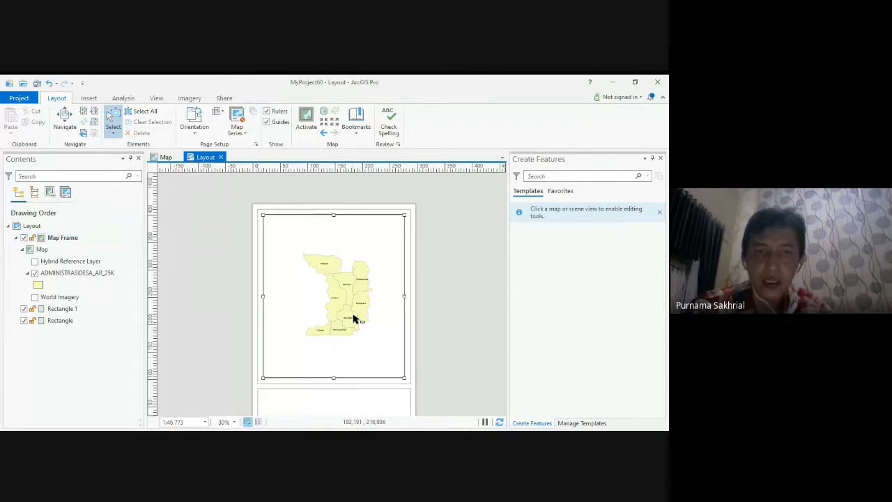
pyautogui.click(454, 313)
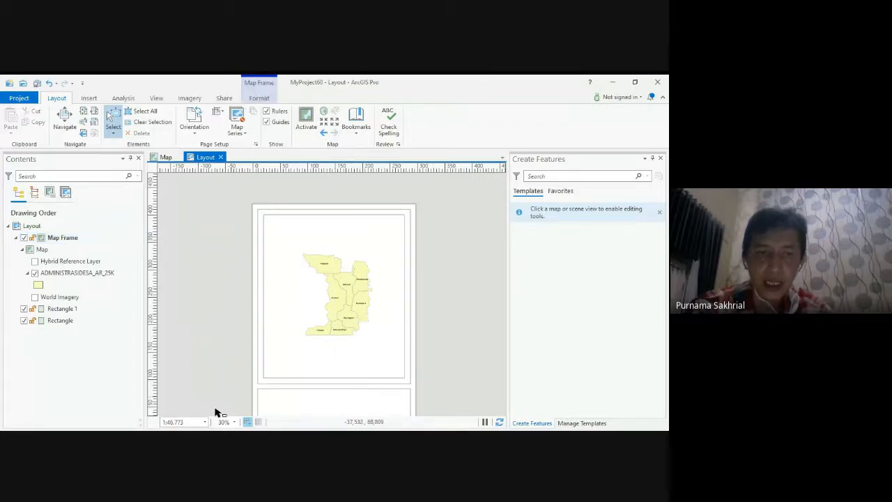
# Set the map scale of the layout's map frame to 1:30.773.
pyautogui.click(173, 423)
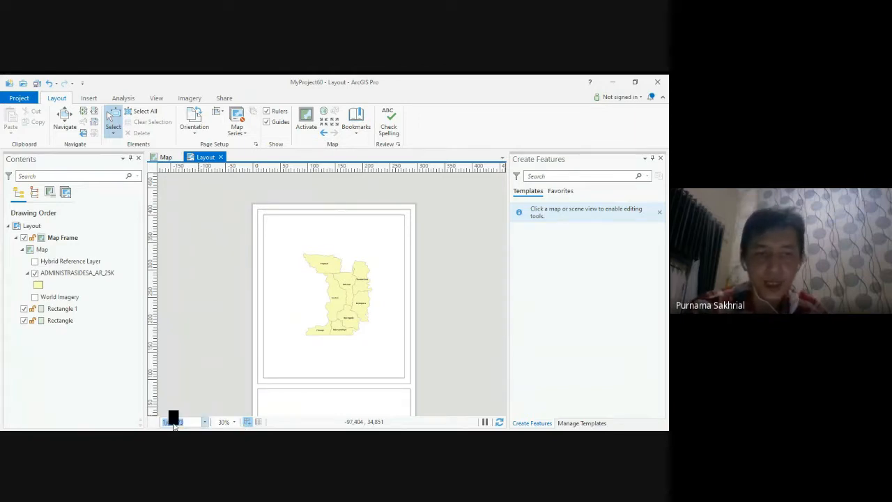
pyautogui.click(173, 422)
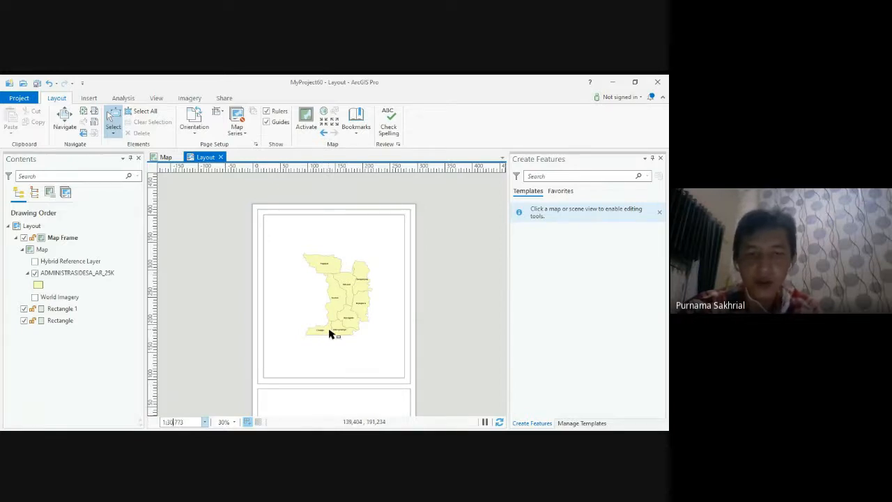
pyautogui.write('30')
pyautogui.press('Return')
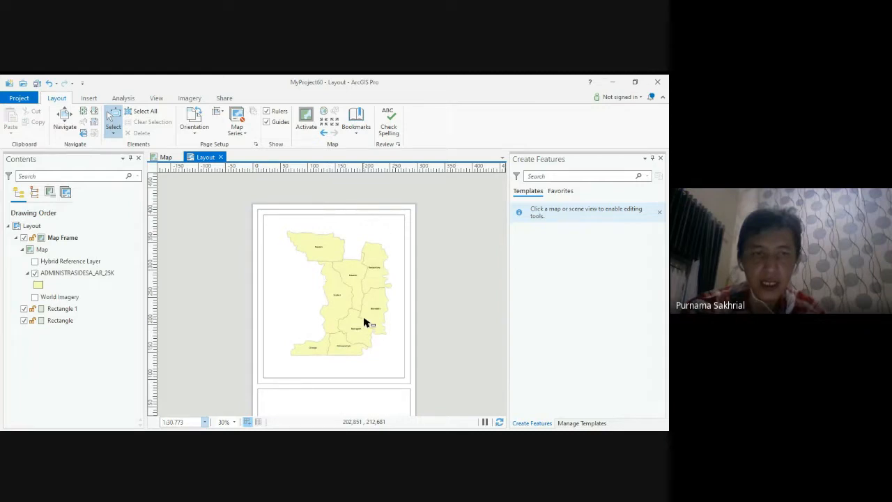
# Try a larger map scale of 1:20.773 for the village map in the layout.
pyautogui.click(174, 422)
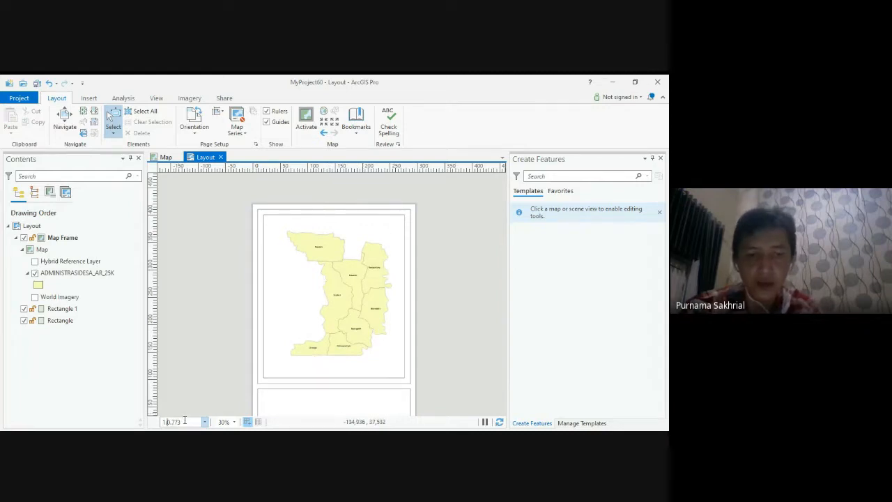
pyautogui.write('2')
pyautogui.press('Return')
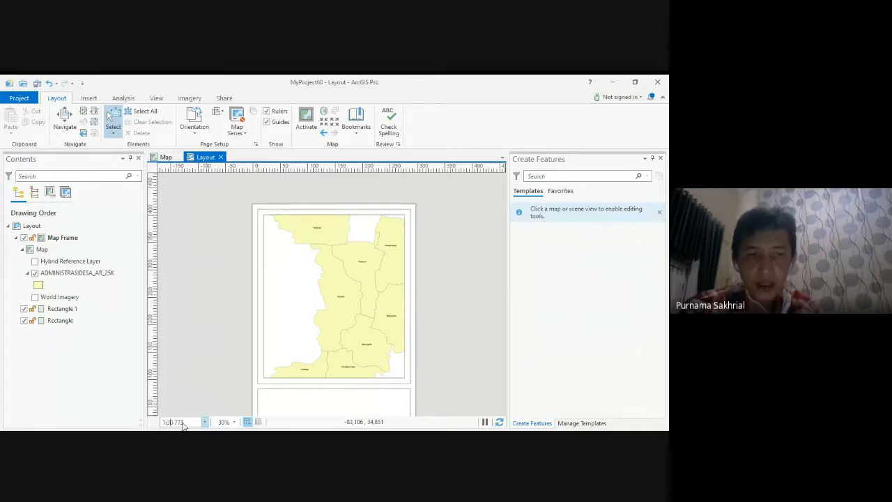
# Set the map scale of the layout's map frame to 1:25.773.
pyautogui.press('Return')
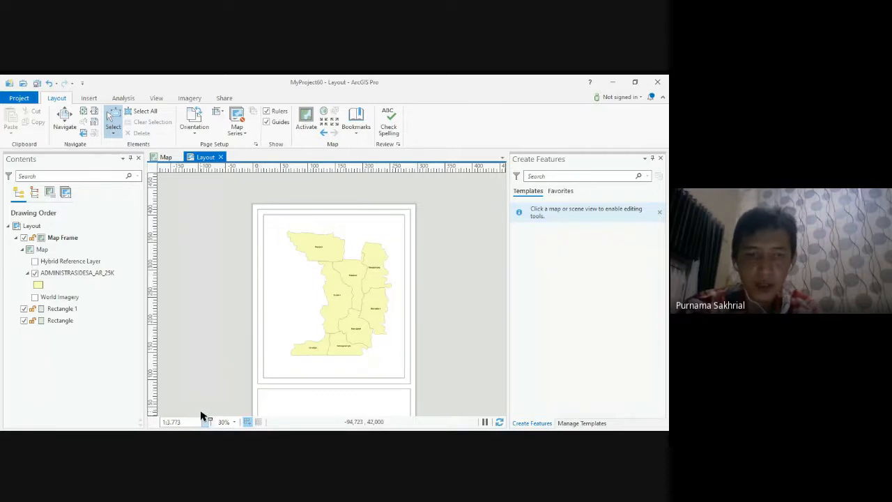
pyautogui.write('25.')
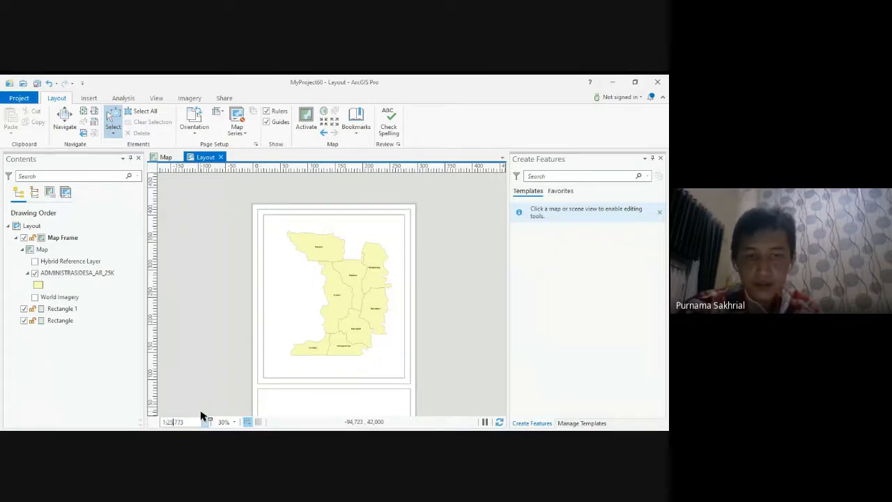
pyautogui.press('Return')
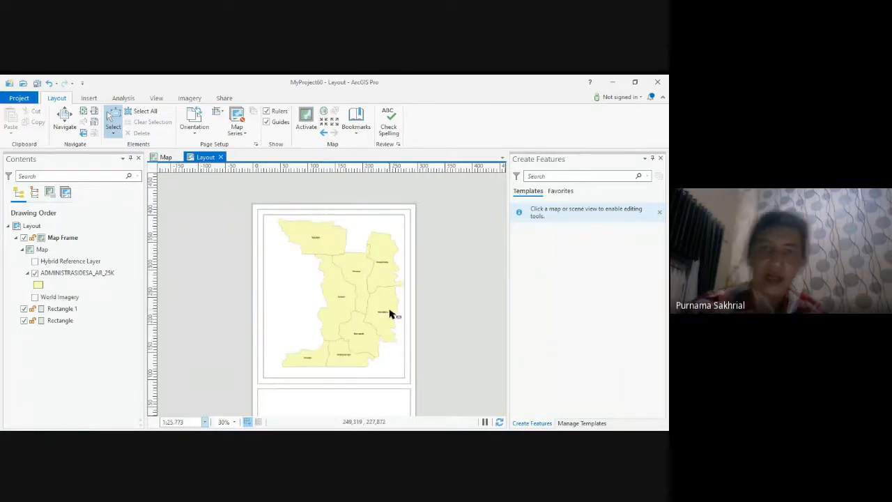
pyautogui.scroll(2, 354, 263)
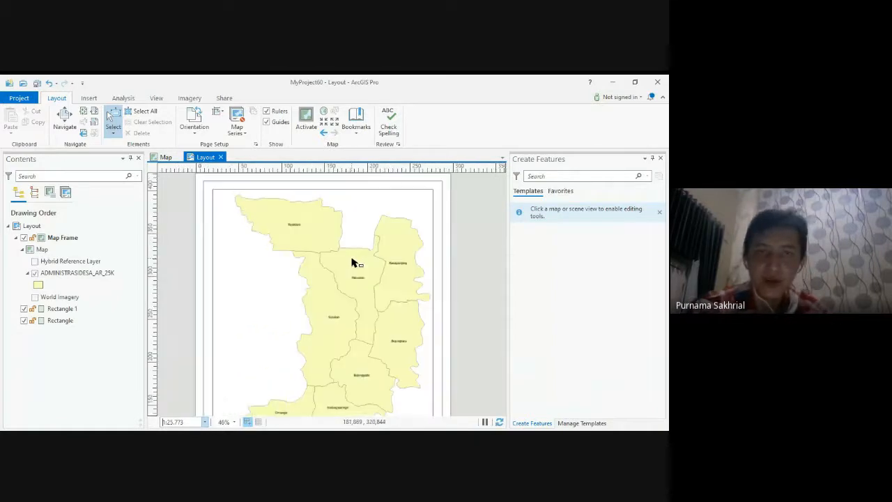
pyautogui.scroll(-2, 350, 265)
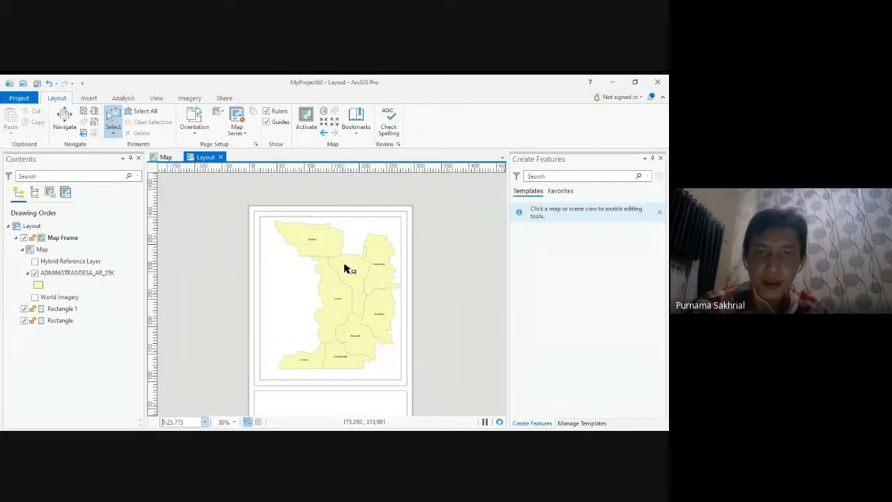
pyautogui.click(334, 288)
pyautogui.click(454, 290)
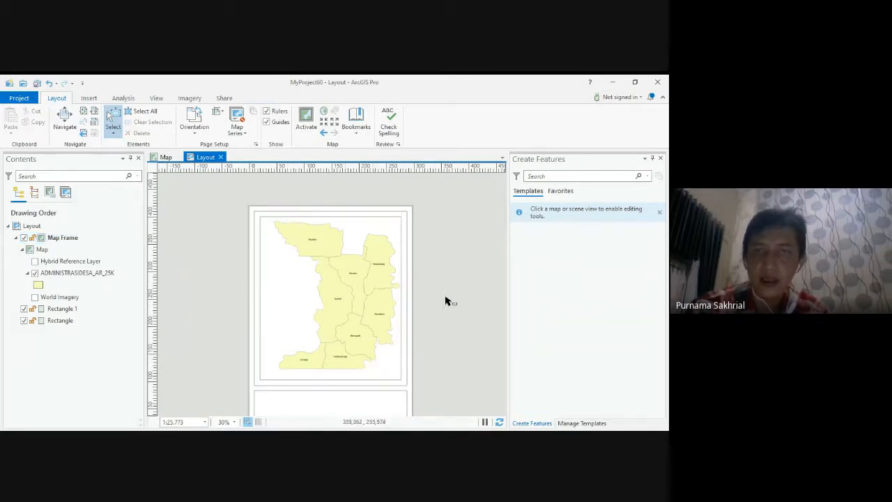
pyautogui.click(65, 120)
pyautogui.moveTo(399, 334); pyautogui.dragTo(414, 225)
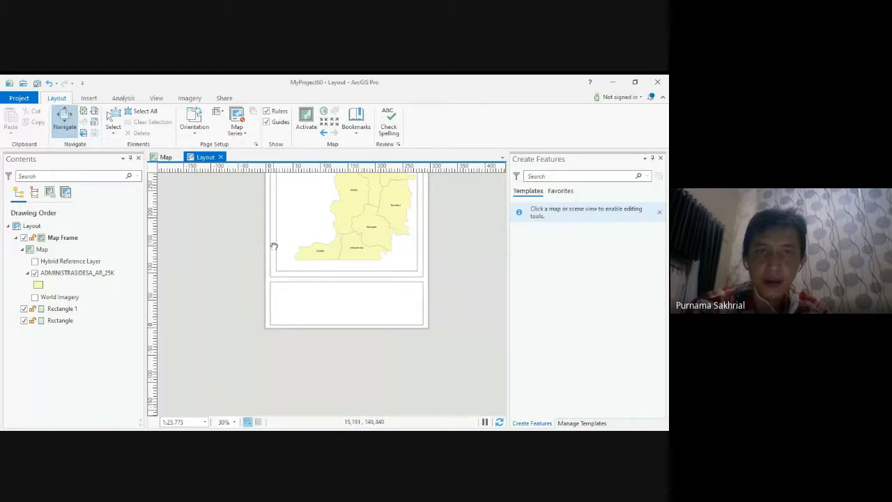
pyautogui.click(88, 100)
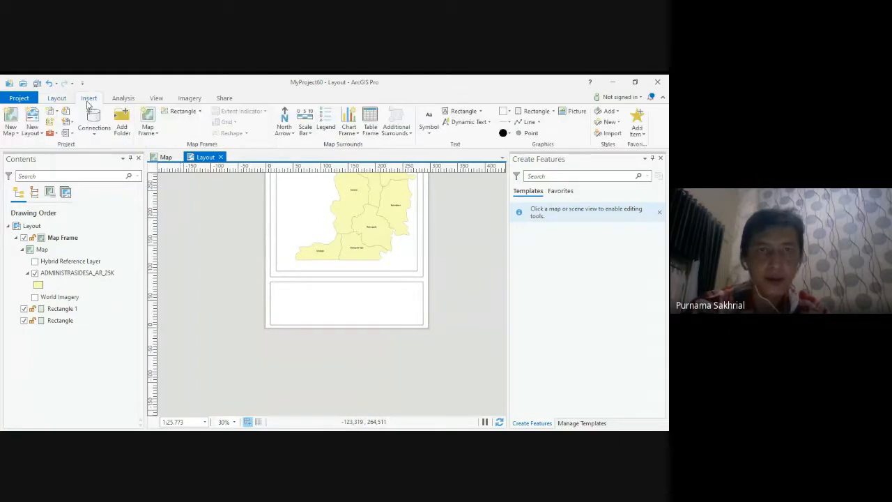
pyautogui.click(519, 114)
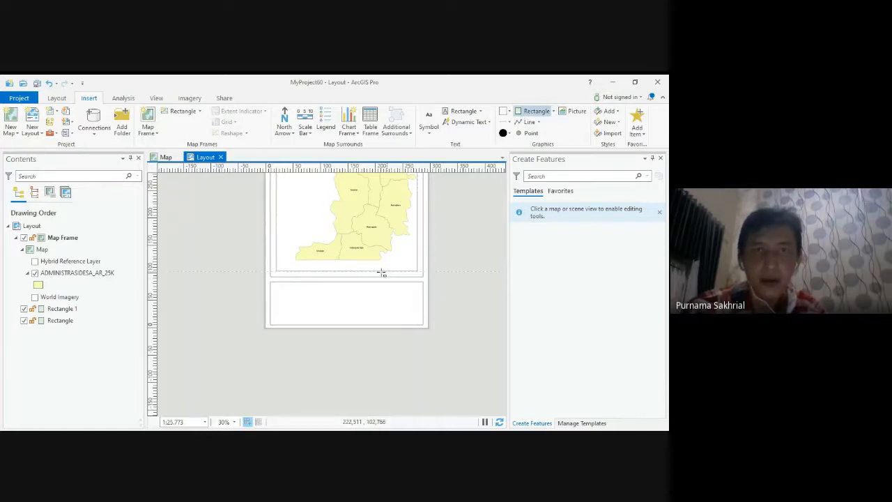
pyautogui.scroll(4, 369, 287)
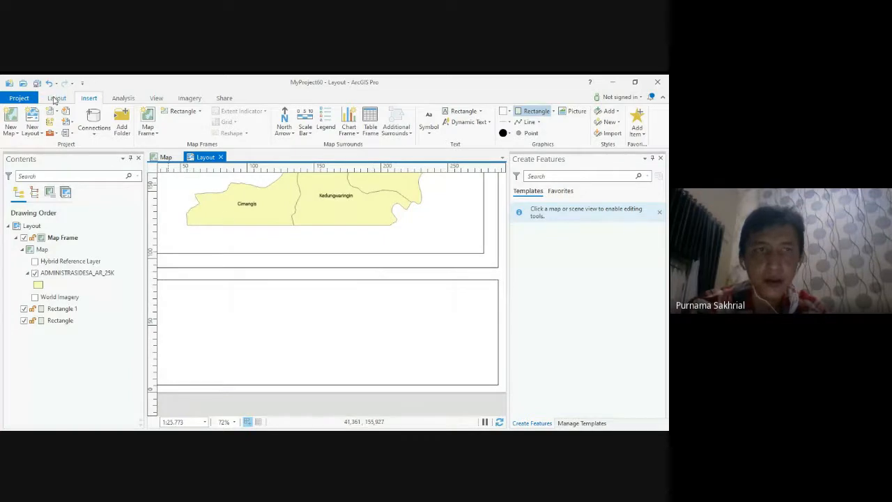
# Raise the upper edge of the lower information box slightly to narrow the gap beneath the large rectangle.
pyautogui.click(56, 98)
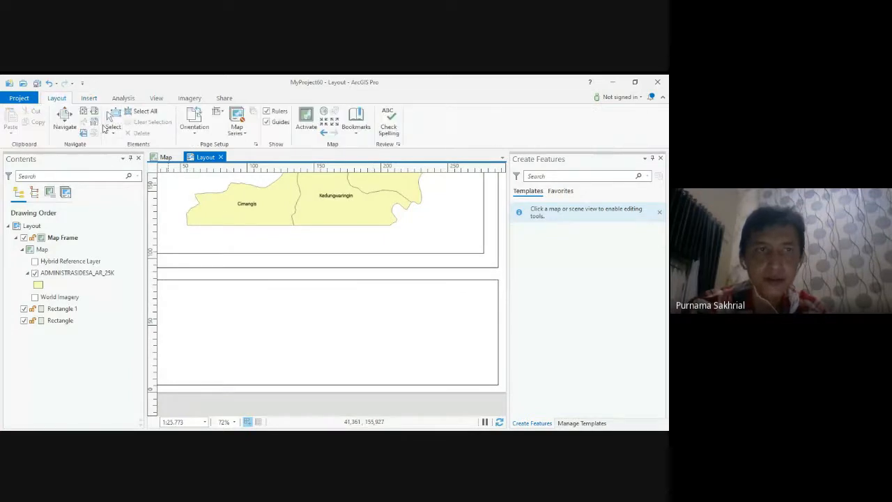
pyautogui.click(106, 127)
pyautogui.click(299, 286)
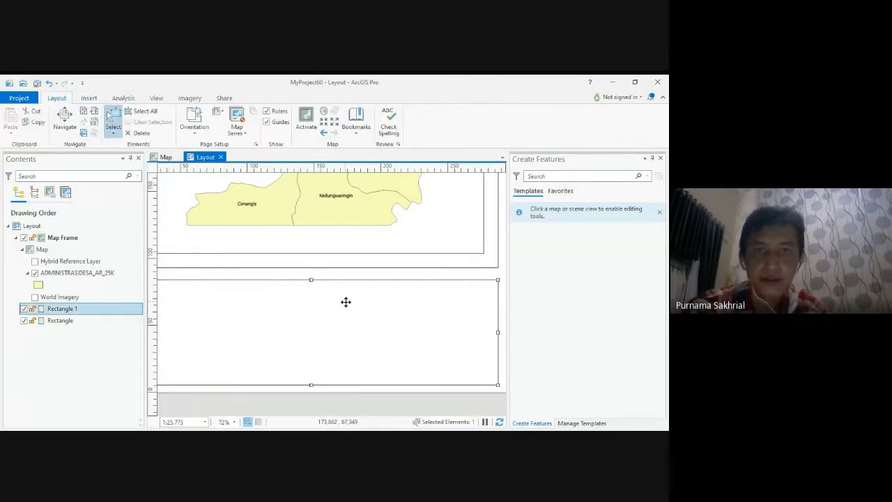
pyautogui.scroll(-4, 346, 301)
pyautogui.scroll(4, 333, 313)
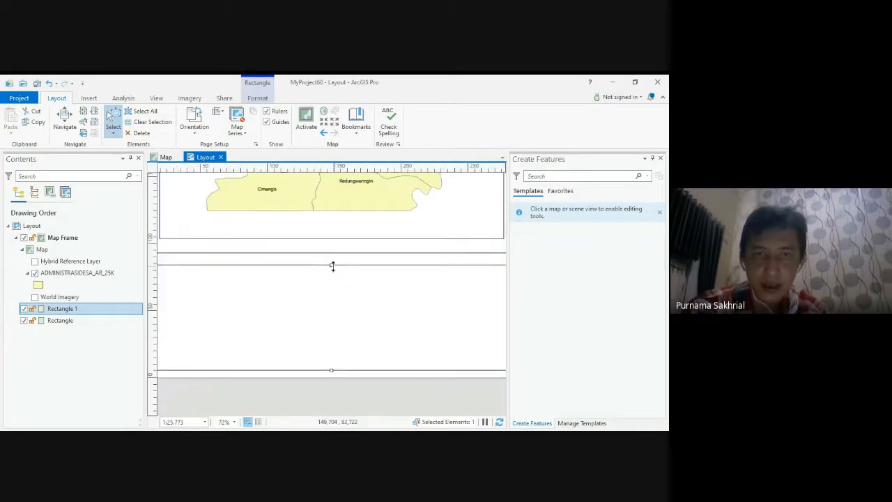
pyautogui.moveTo(332, 266); pyautogui.dragTo(332, 261)
pyautogui.scroll(-3, 341, 307)
pyautogui.click(470, 335)
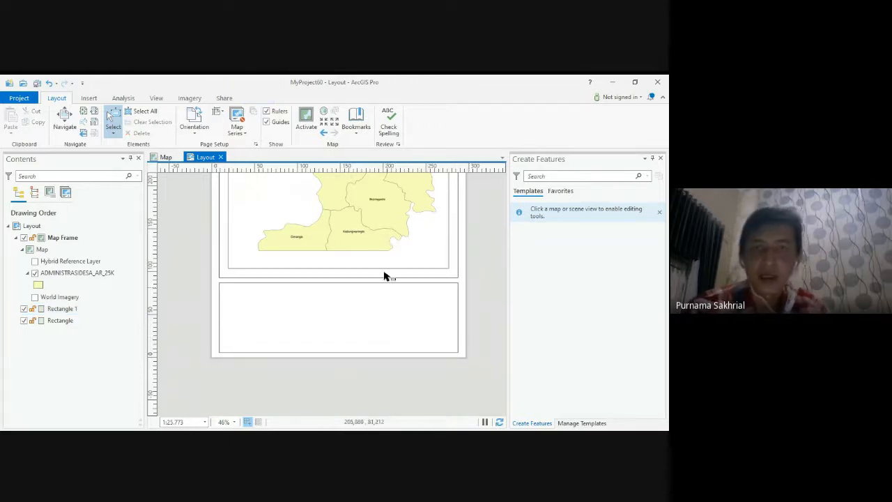
pyautogui.scroll(-2, 363, 259)
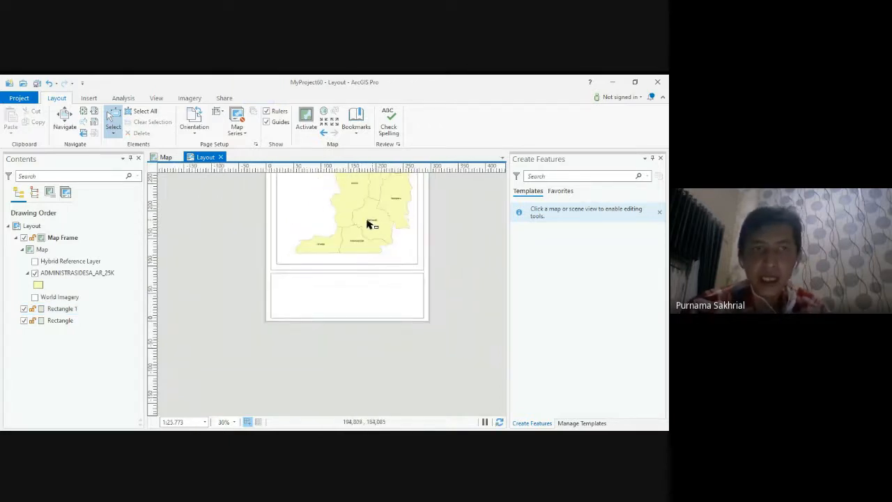
# Draw a small rectangle about 85 mm by 18 mm in the upper-left corner of the information box.
pyautogui.click(64, 119)
pyautogui.moveTo(314, 213); pyautogui.dragTo(323, 255)
pyautogui.scroll(-3, 334, 279)
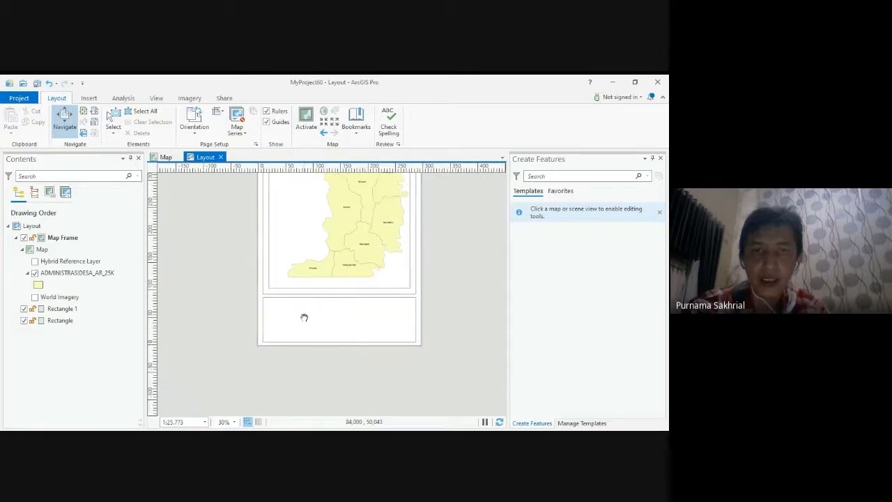
pyautogui.scroll(2, 304, 317)
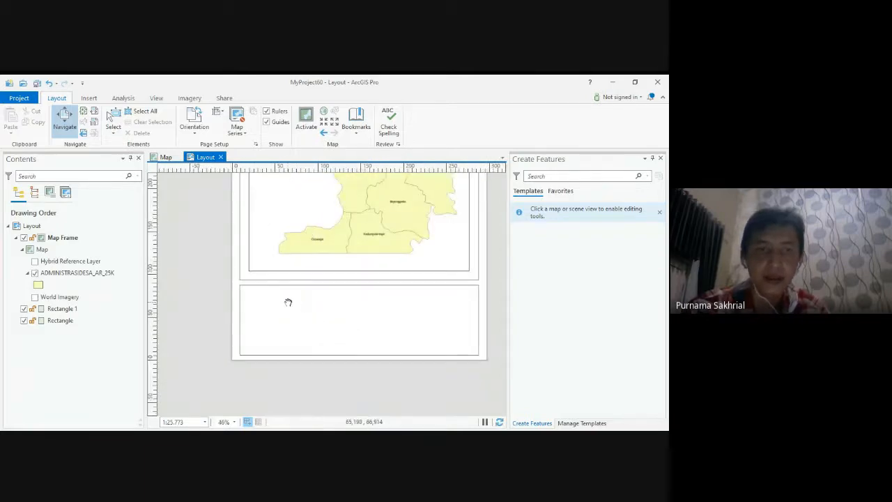
pyautogui.click(89, 98)
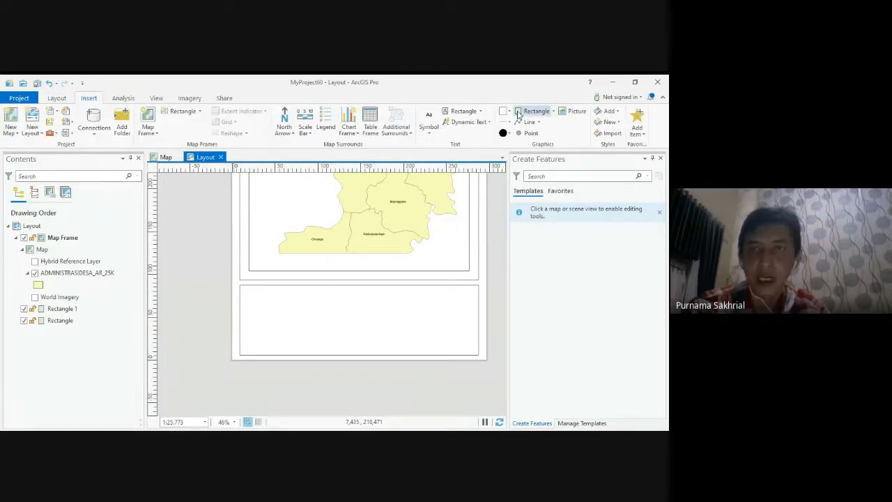
pyautogui.click(517, 114)
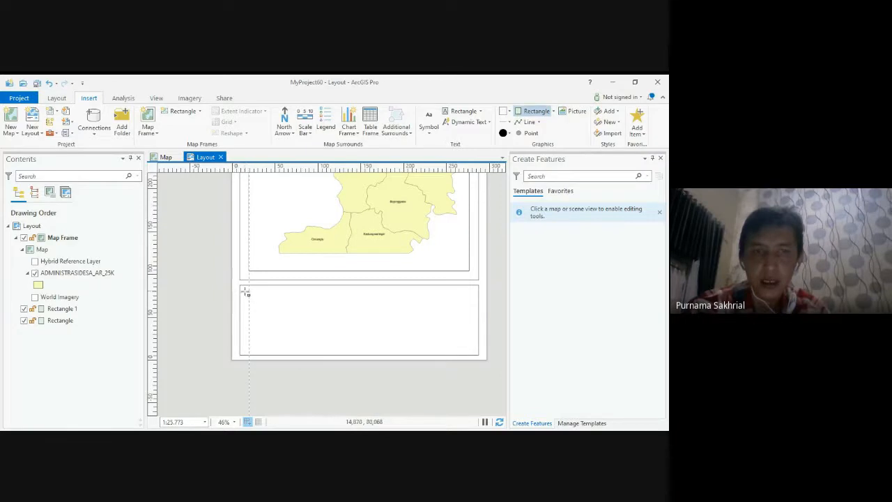
pyautogui.moveTo(308, 311)
pyautogui.mouseDown()
pyautogui.moveTo(319, 312)
pyautogui.moveTo(298, 294)
pyautogui.moveTo(324, 300)
pyautogui.moveTo(282, 305)
pyautogui.mouseUp()
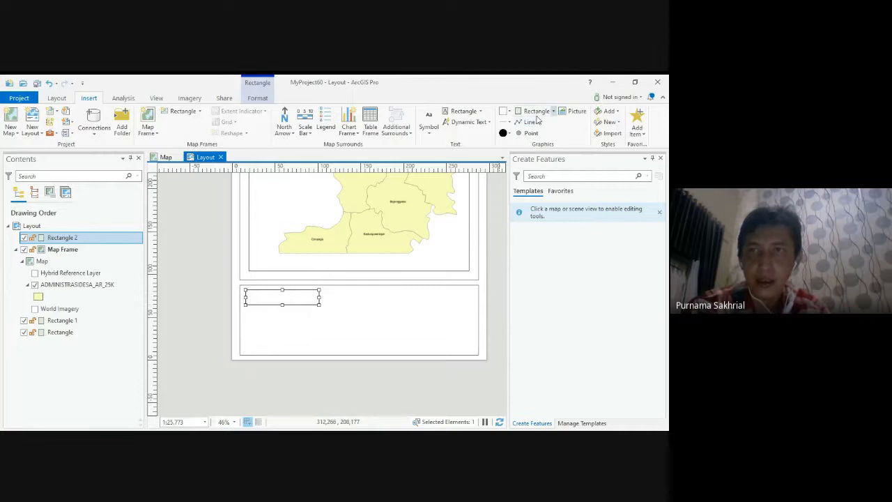
# Duplicate the small rectangle and align the copy directly beneath it with a narrow gap.
pyautogui.click(356, 339)
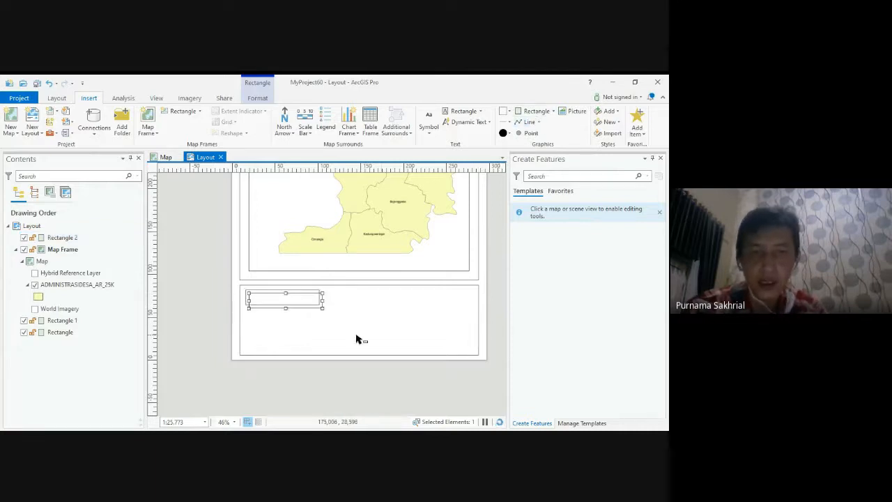
pyautogui.moveTo(297, 300); pyautogui.dragTo(295, 315)
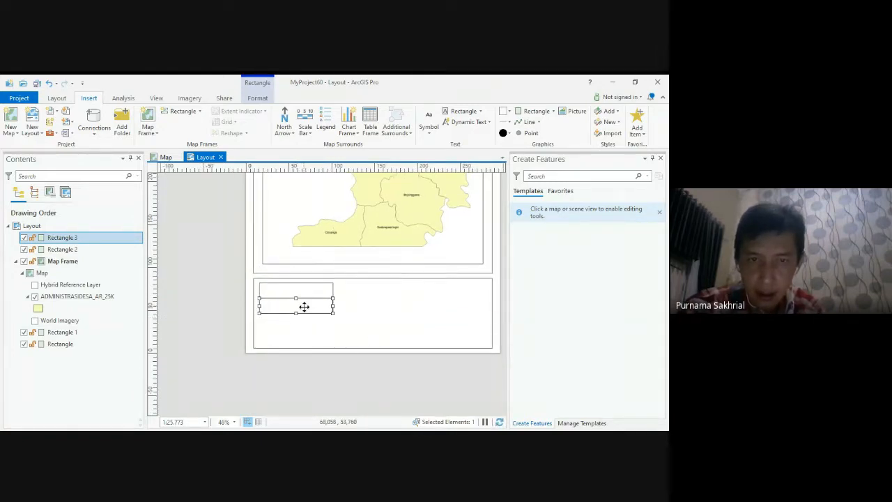
pyautogui.press('Down')
pyautogui.press('Down')
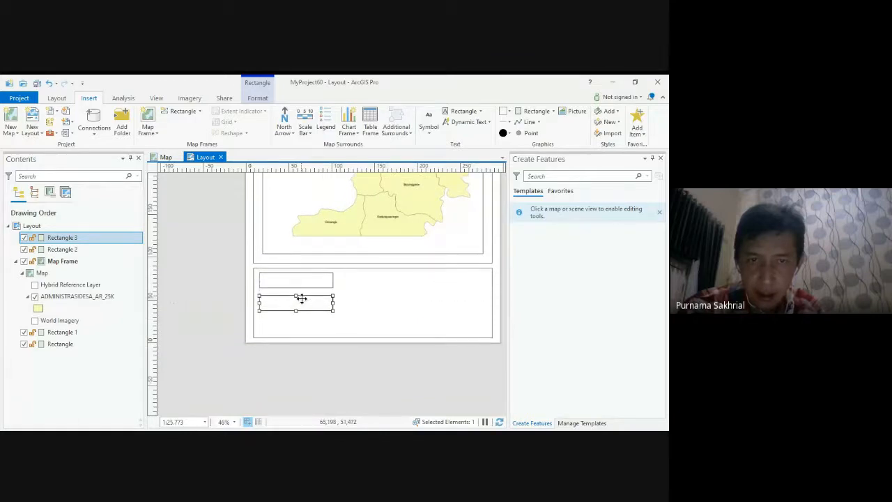
pyautogui.scroll(3, 304, 294)
pyautogui.moveTo(302, 296); pyautogui.dragTo(303, 285)
pyautogui.scroll(3, 301, 285)
pyautogui.scroll(-3, 300, 307)
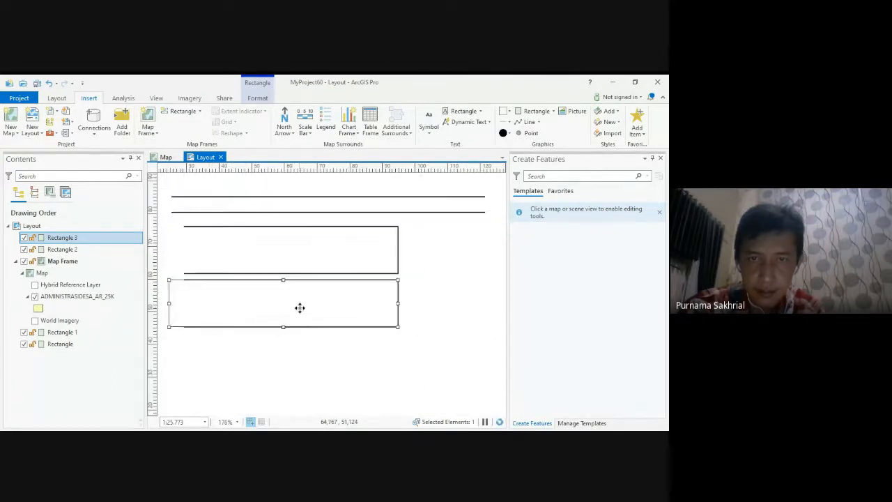
pyautogui.scroll(-2, 300, 307)
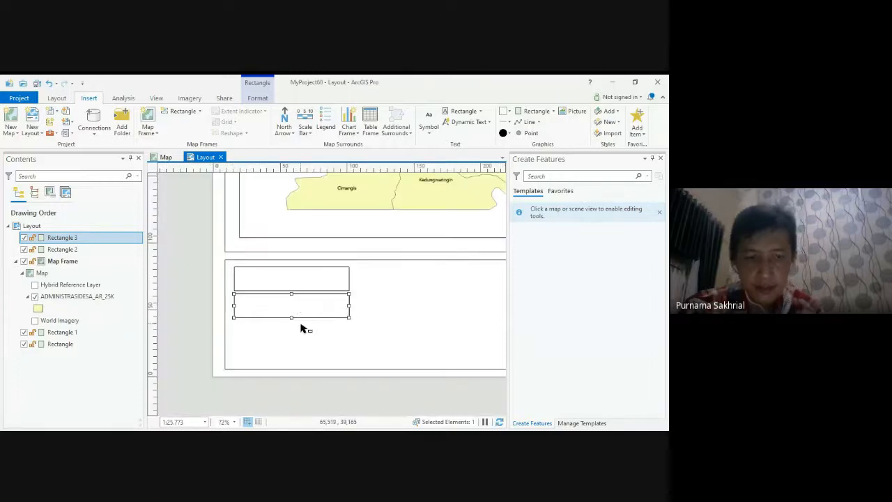
# Add another copy of the small rectangle as the third box in the column, spaced evenly below the second.
pyautogui.hotkey('ctrl', 'v')
pyautogui.moveTo(310, 312); pyautogui.dragTo(308, 335)
pyautogui.scroll(3, 305, 330)
pyautogui.scroll(3, 304, 329)
pyautogui.scroll(-6, 307, 335)
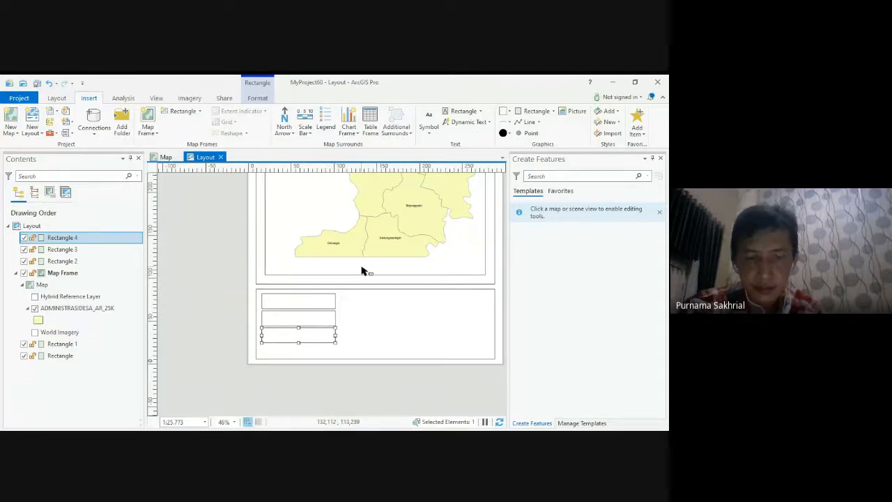
pyautogui.hotkey('ctrl', 'v')
pyautogui.moveTo(309, 340); pyautogui.dragTo(306, 352)
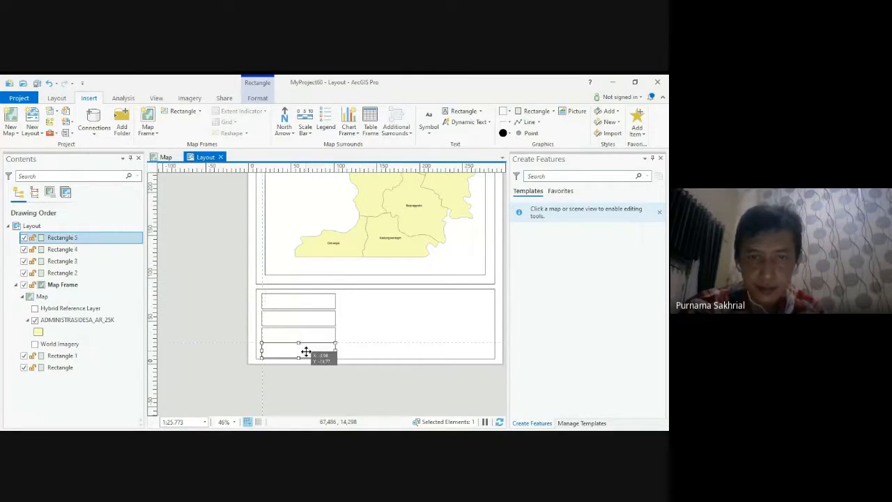
pyautogui.press('Delete')
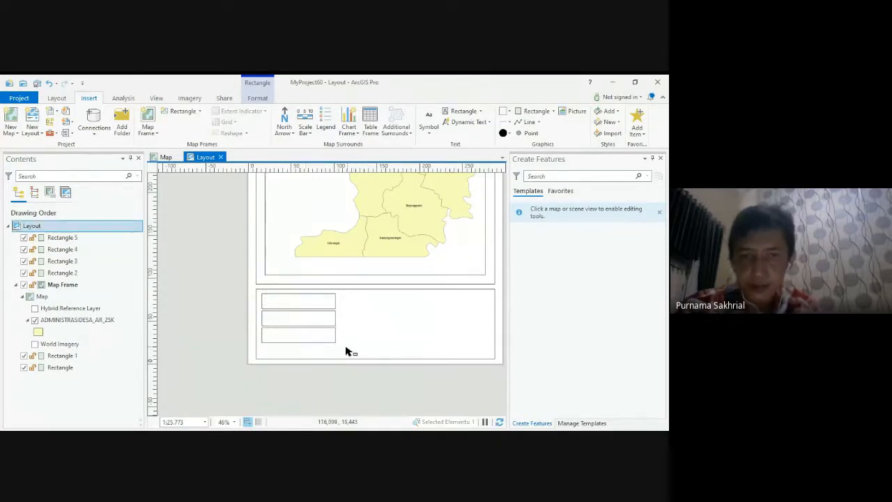
# Stretch the third small rectangle's lower edge down to just above the information box's lower edge.
pyautogui.click(319, 340)
pyautogui.moveTo(298, 342); pyautogui.dragTo(294, 358)
pyautogui.scroll(2, 307, 350)
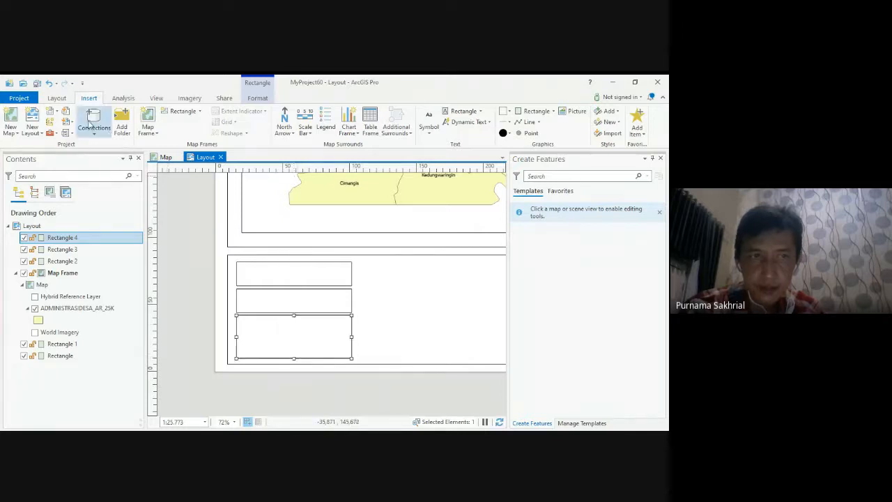
# Draw a large rectangle about 174 mm by 71 mm filling the information box's empty area beside the three stacked boxes.
pyautogui.click(62, 100)
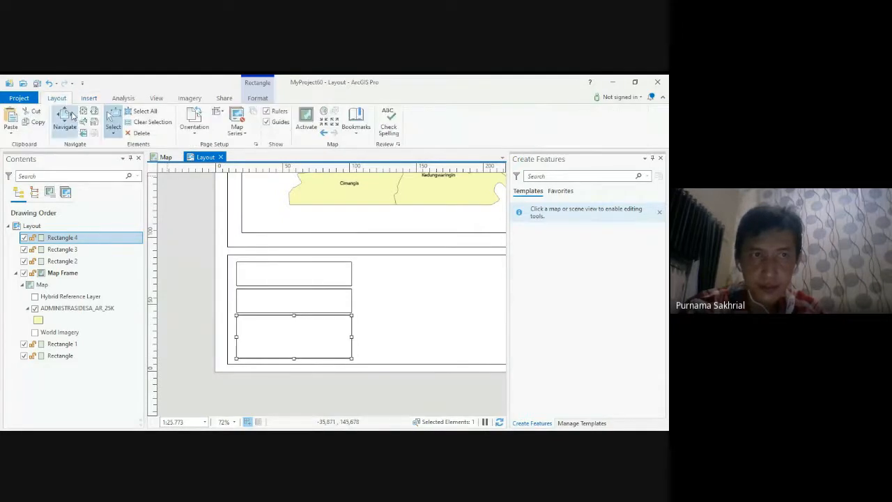
pyautogui.click(65, 119)
pyautogui.moveTo(380, 309); pyautogui.dragTo(286, 297)
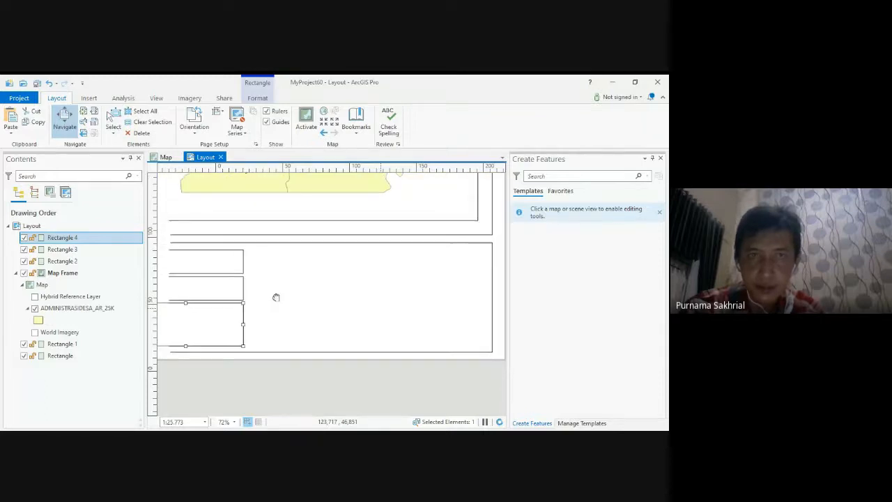
pyautogui.click(89, 99)
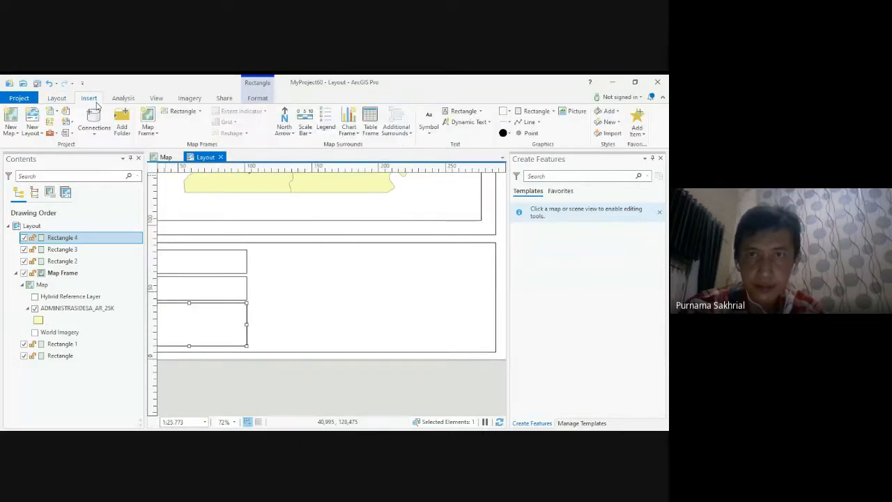
pyautogui.click(523, 111)
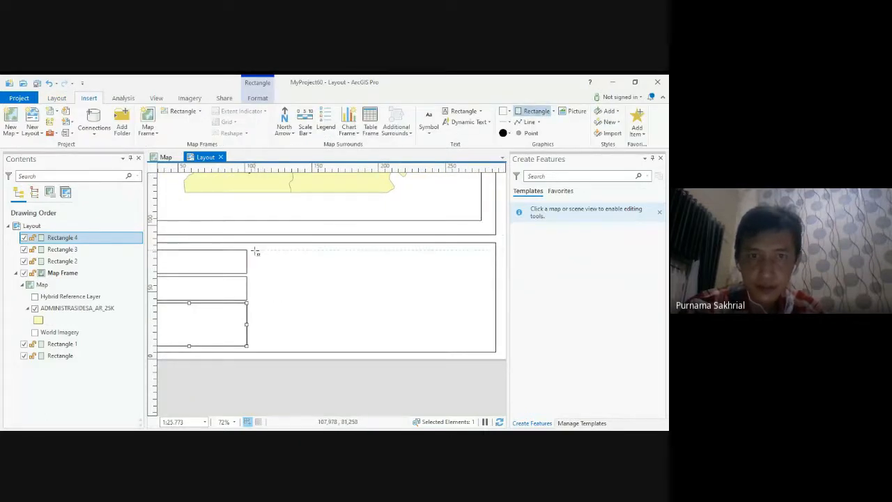
pyautogui.moveTo(255, 251); pyautogui.dragTo(491, 348)
pyautogui.scroll(-2, 468, 367)
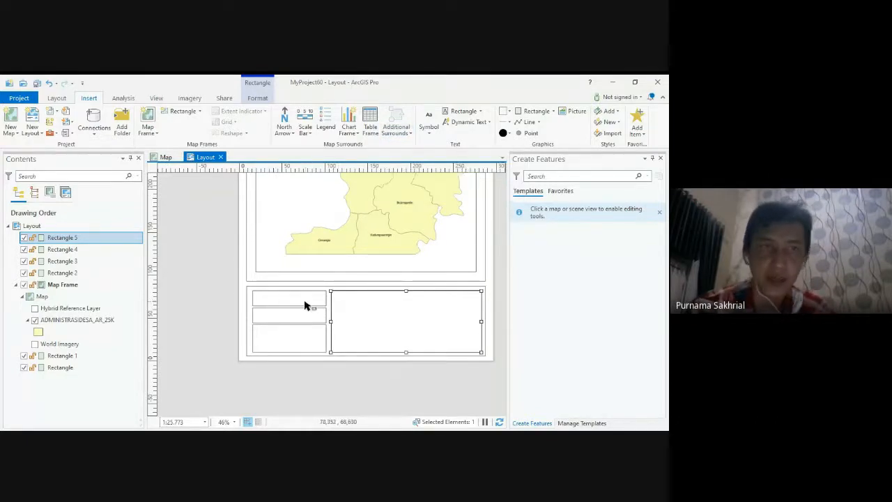
pyautogui.click(57, 98)
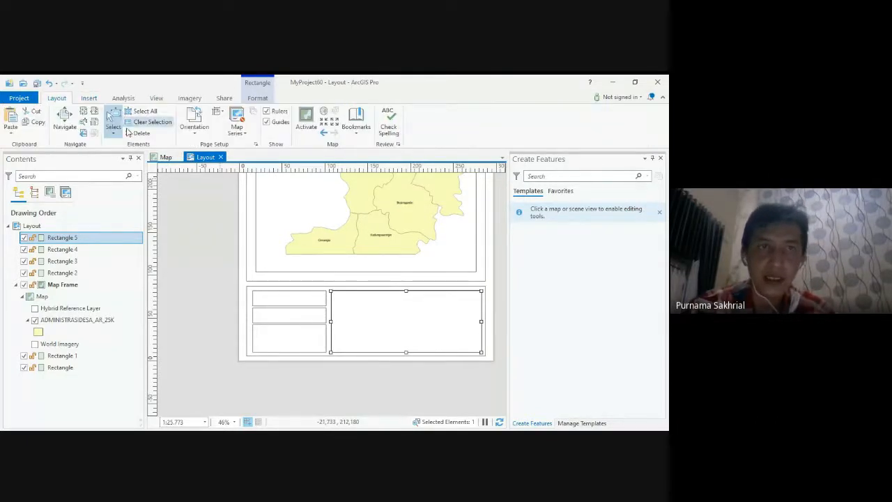
pyautogui.click(88, 100)
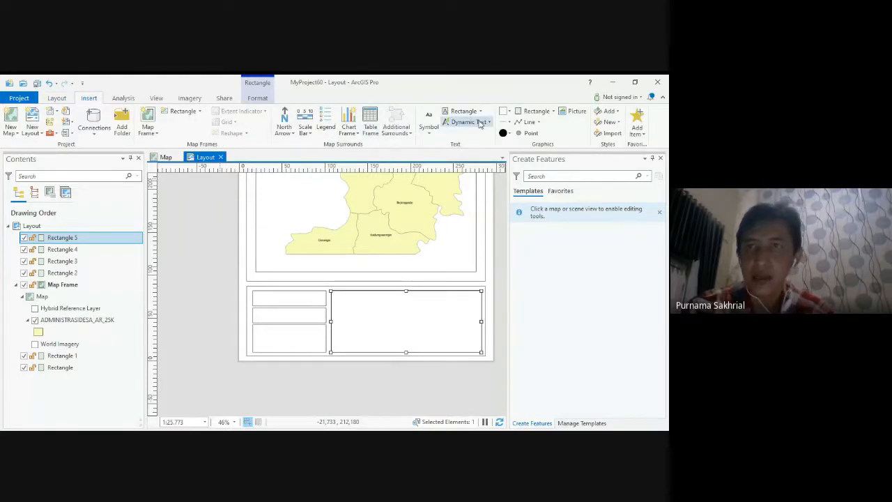
pyautogui.click(539, 123)
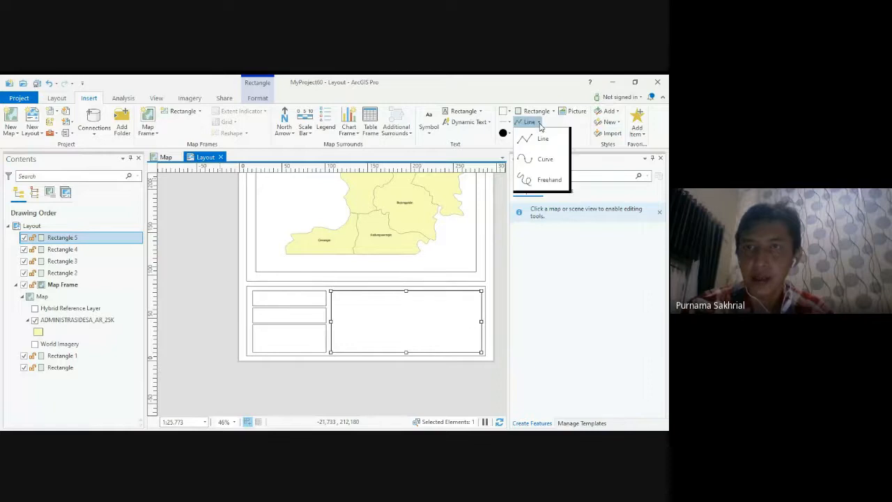
pyautogui.click(429, 120)
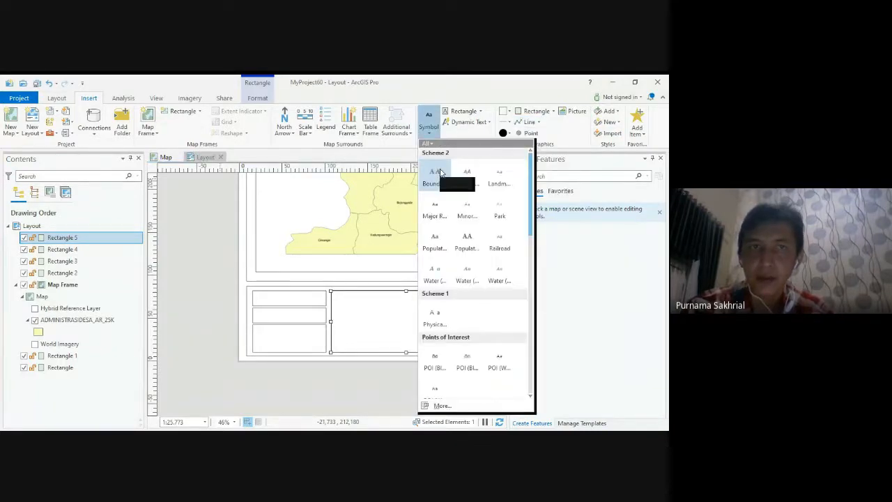
pyautogui.click(428, 79)
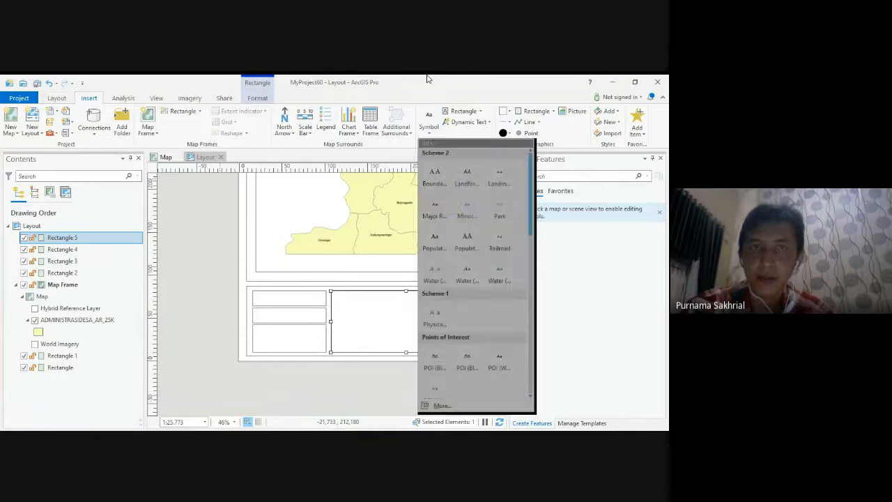
pyautogui.click(508, 113)
pyautogui.click(524, 103)
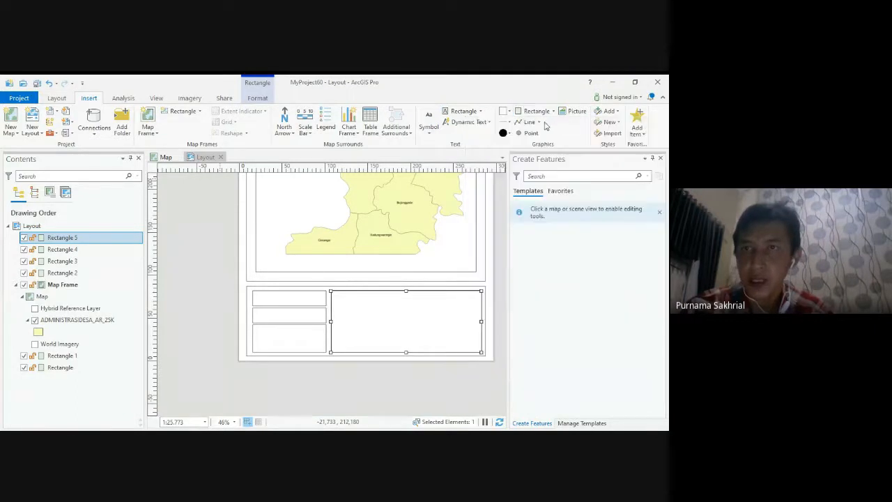
pyautogui.click(509, 134)
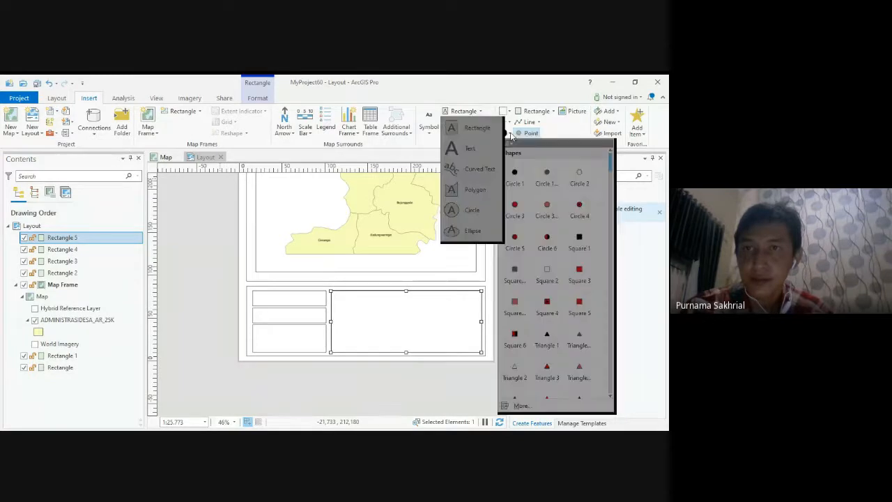
# Add a straight text element reading "Peta" inside the uppermost of the three small stacked boxes.
pyautogui.click(484, 115)
pyautogui.click(484, 115)
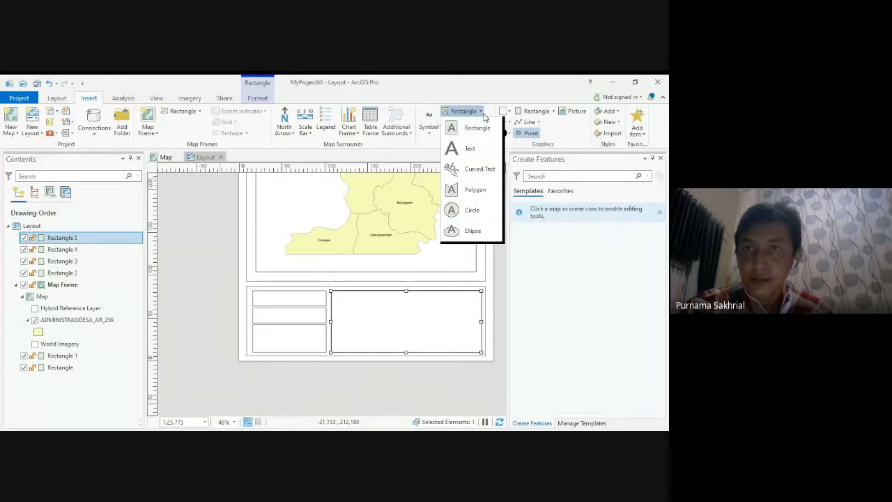
pyautogui.click(465, 148)
pyautogui.scroll(3, 271, 298)
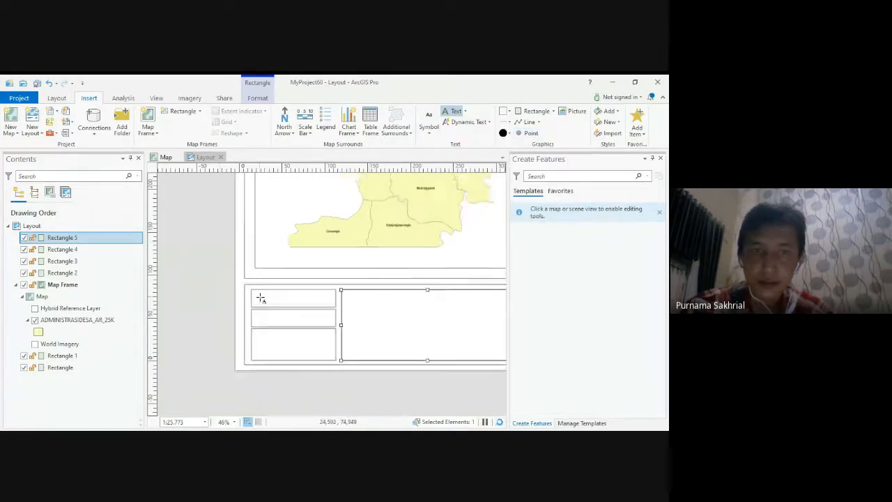
pyautogui.click(259, 294)
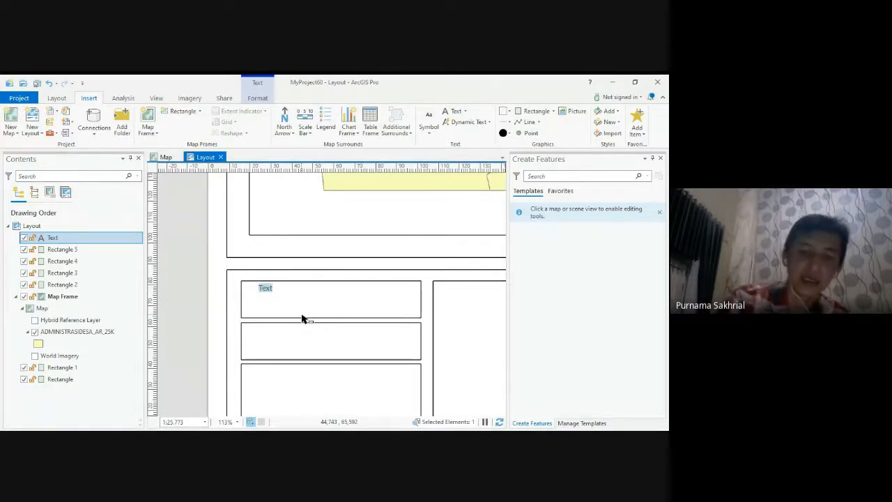
pyautogui.write('P')
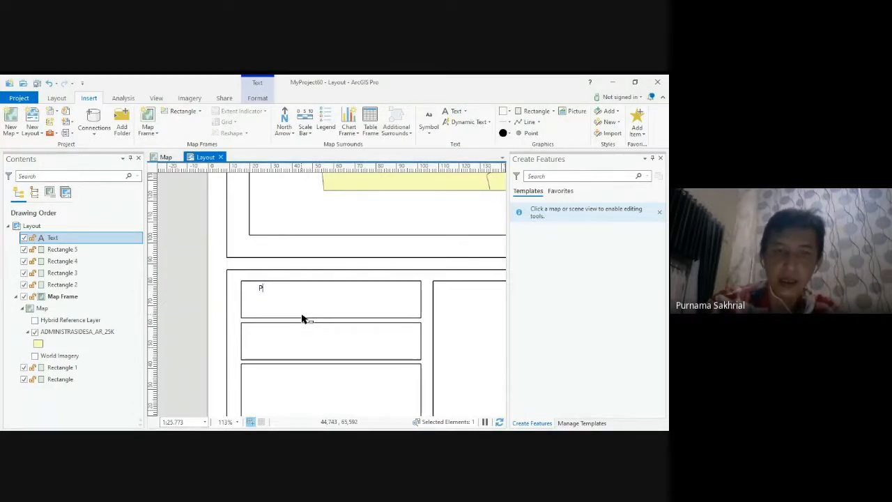
pyautogui.write('eta')
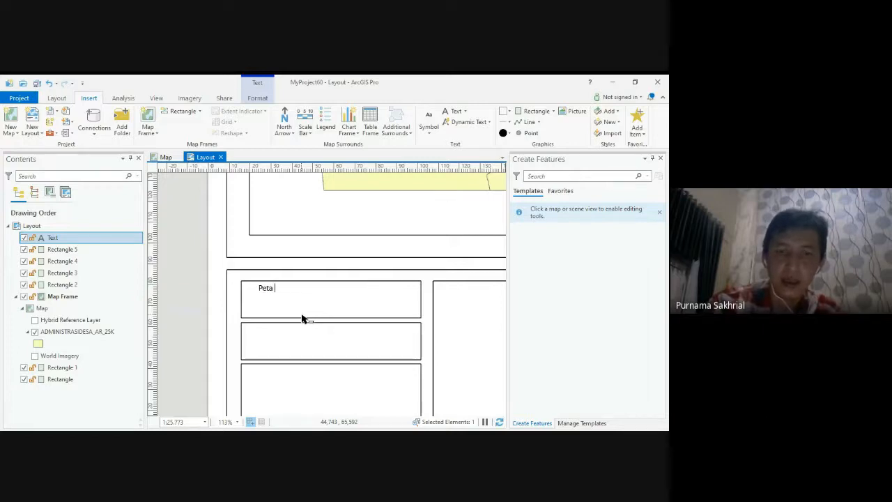
pyautogui.write(' A')
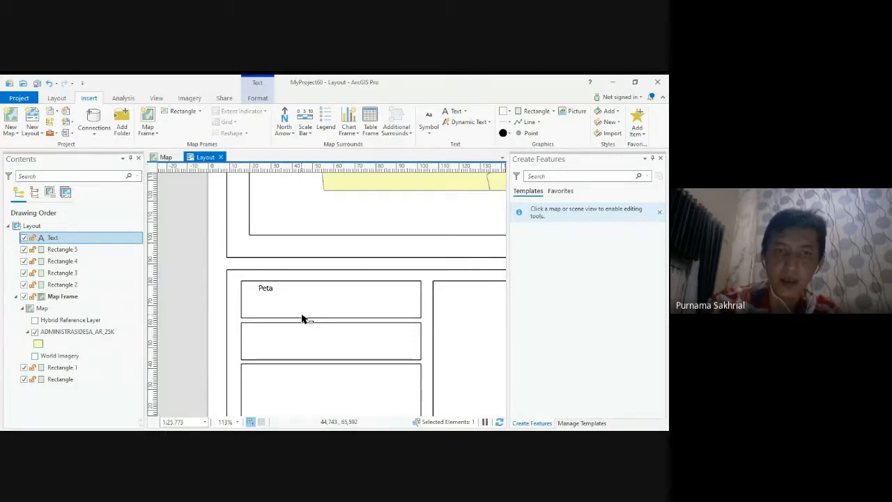
# Move the "Peta" text to the middle of the first small box, just below its upper edge.
pyautogui.moveTo(265, 287); pyautogui.dragTo(331, 294)
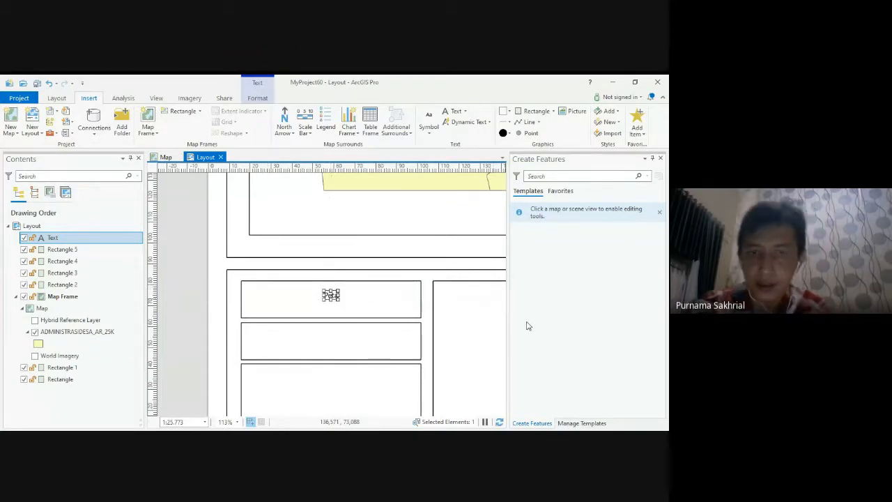
pyautogui.scroll(2, 528, 324)
pyautogui.scroll(7, 338, 314)
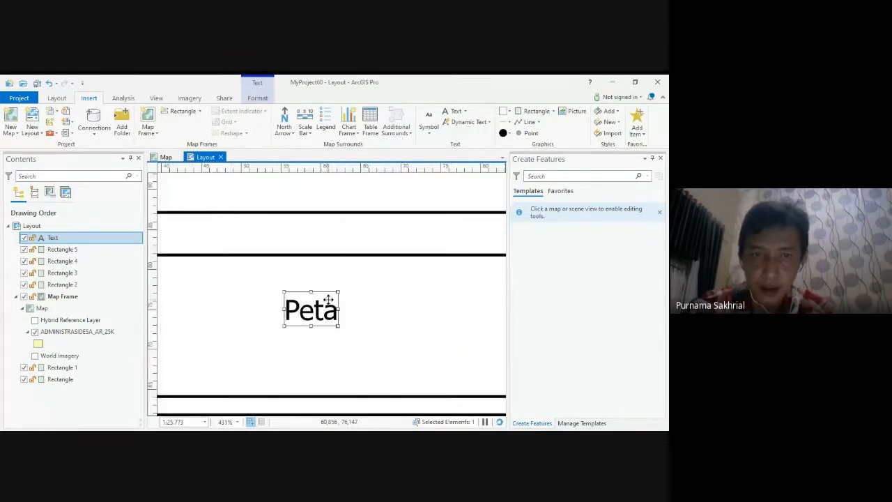
pyautogui.moveTo(320, 295); pyautogui.dragTo(322, 281)
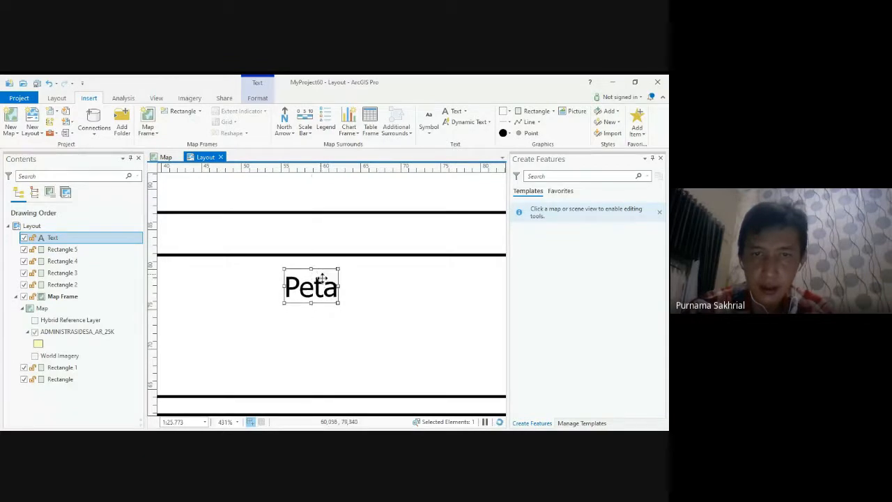
pyautogui.scroll(-5, 352, 258)
pyautogui.click(452, 251)
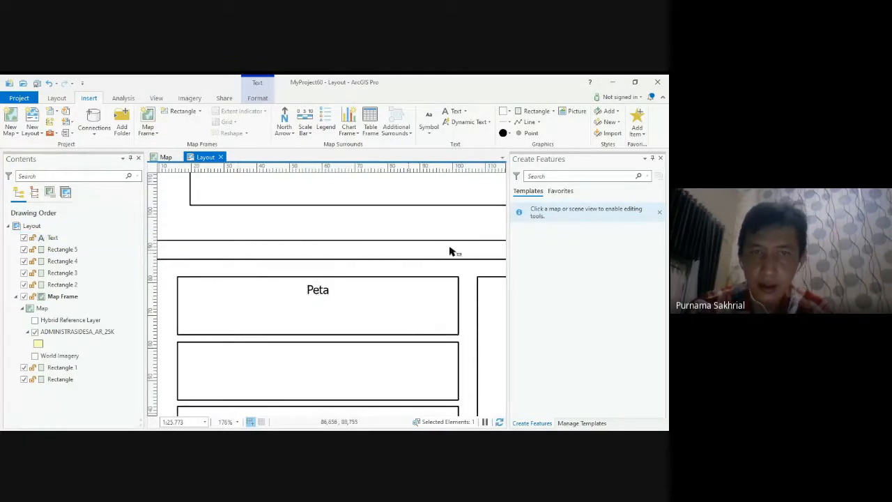
# Add a second text element reading "Batas Kelurahan" in the first small box, below the "Peta" line.
pyautogui.click(460, 112)
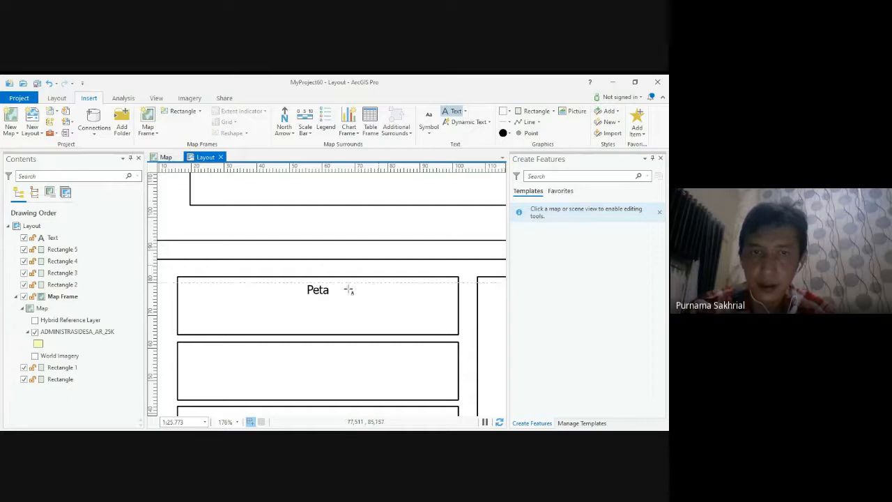
pyautogui.click(263, 302)
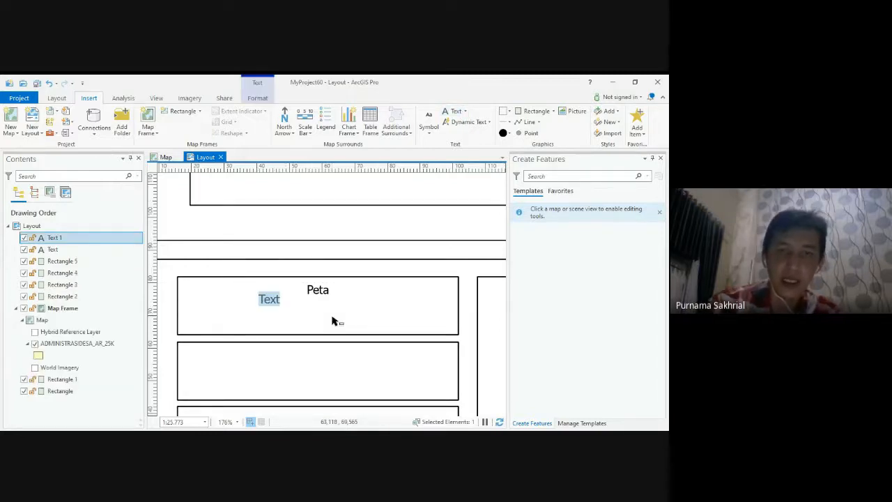
pyautogui.write('batas')
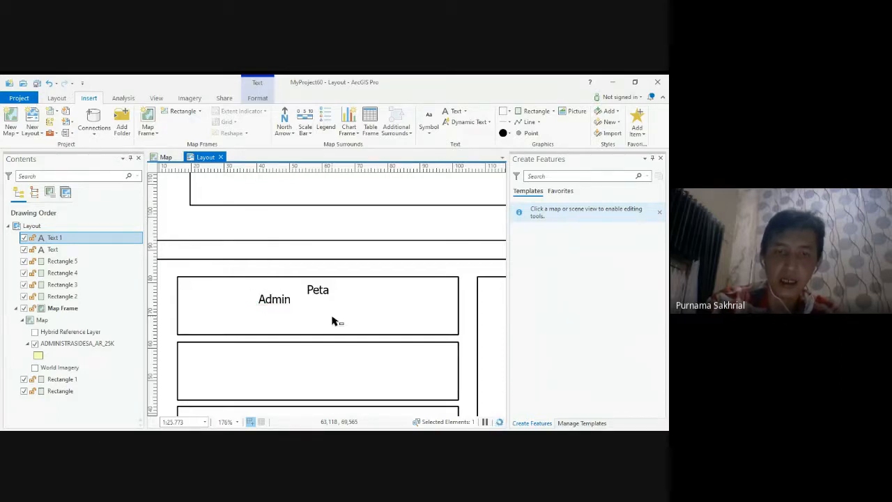
pyautogui.write('tras')
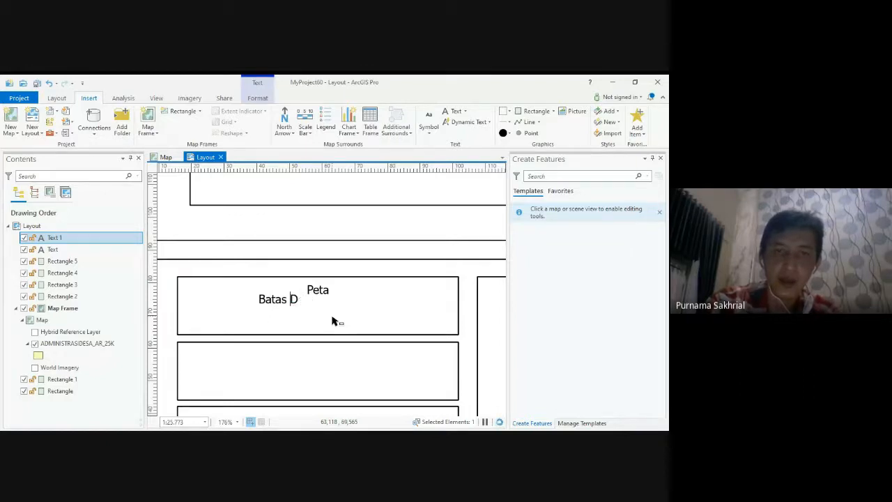
pyautogui.write('lurahan')
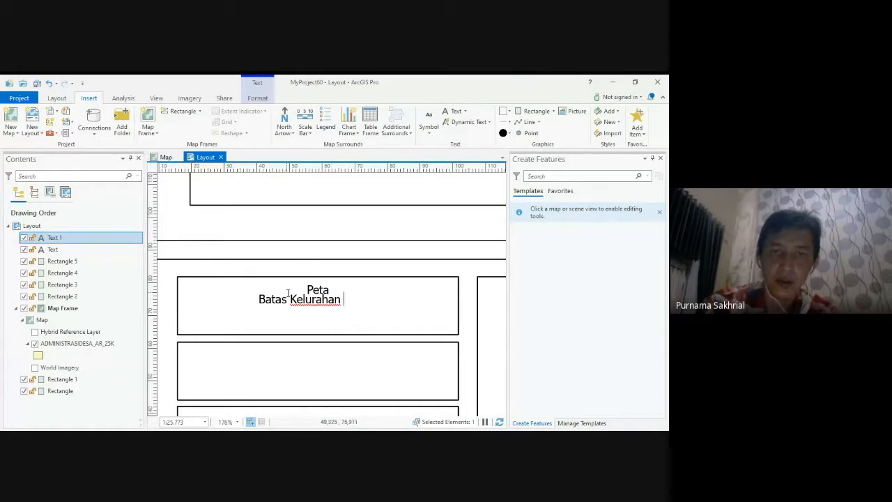
pyautogui.click(246, 227)
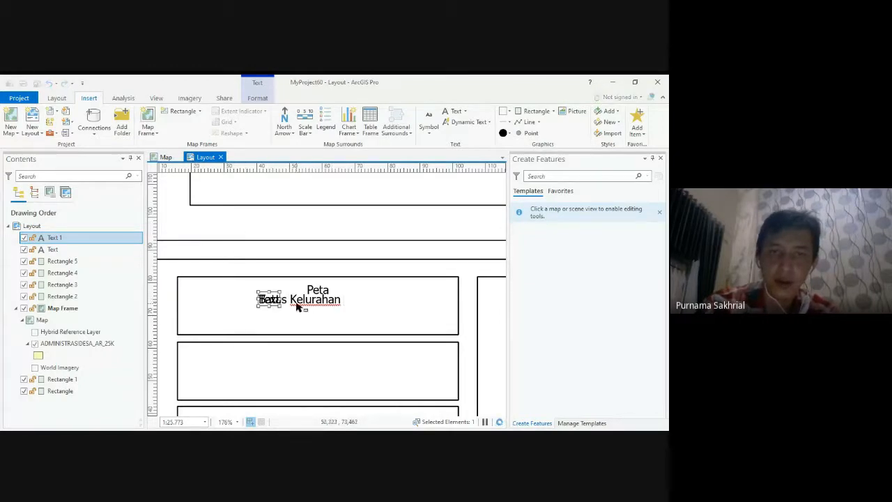
# Resize the "Batas Kelurahan" text slightly larger than the "Peta" line and place it horizontally centred in the first small box beneath that line.
pyautogui.moveTo(281, 300)
pyautogui.mouseDown()
pyautogui.moveTo(275, 292)
pyautogui.moveTo(281, 311)
pyautogui.mouseUp()
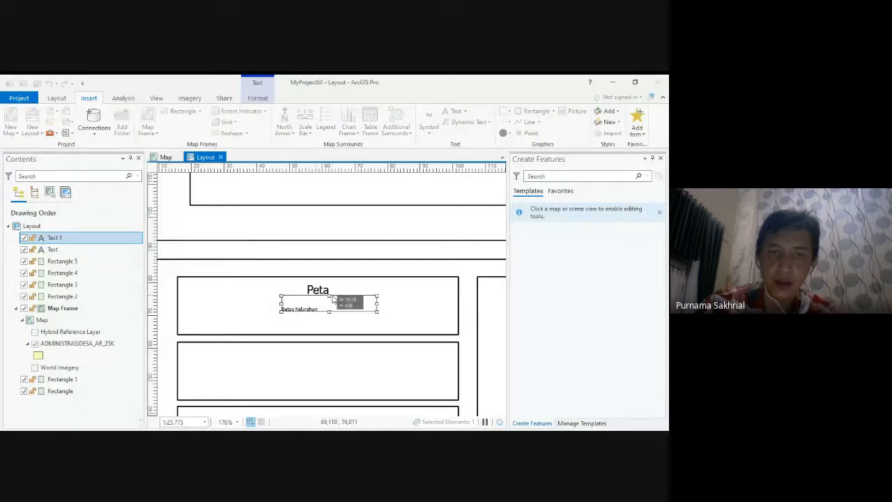
pyautogui.moveTo(347, 293); pyautogui.dragTo(328, 299)
pyautogui.moveTo(377, 319); pyautogui.dragTo(360, 310)
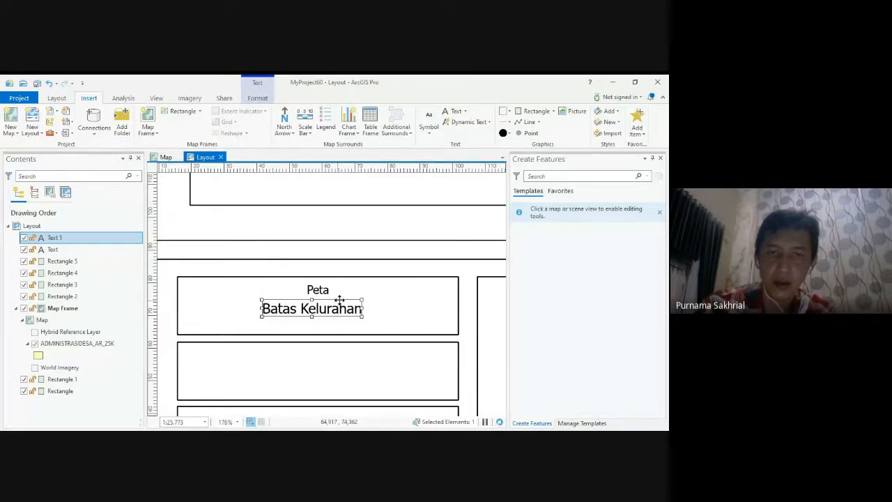
pyautogui.moveTo(339, 303); pyautogui.dragTo(349, 299)
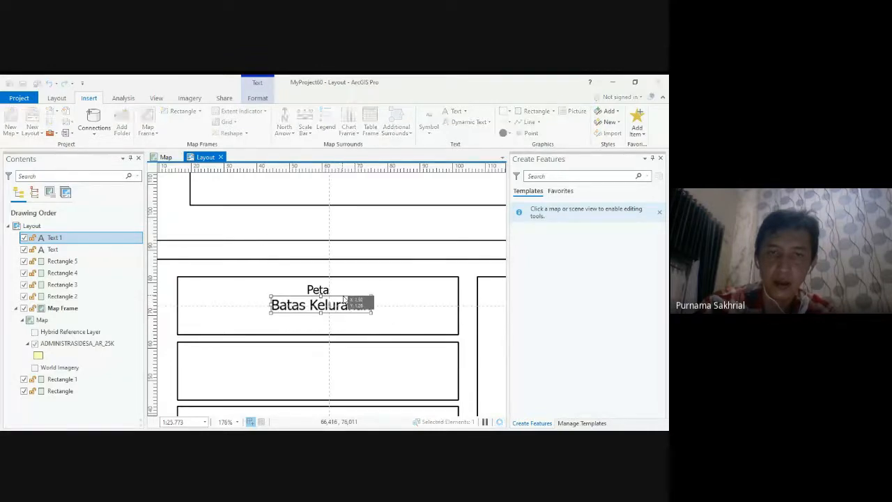
# Change the wording of the "Peta" text element to "Peta Administrasi".
pyautogui.click(323, 290)
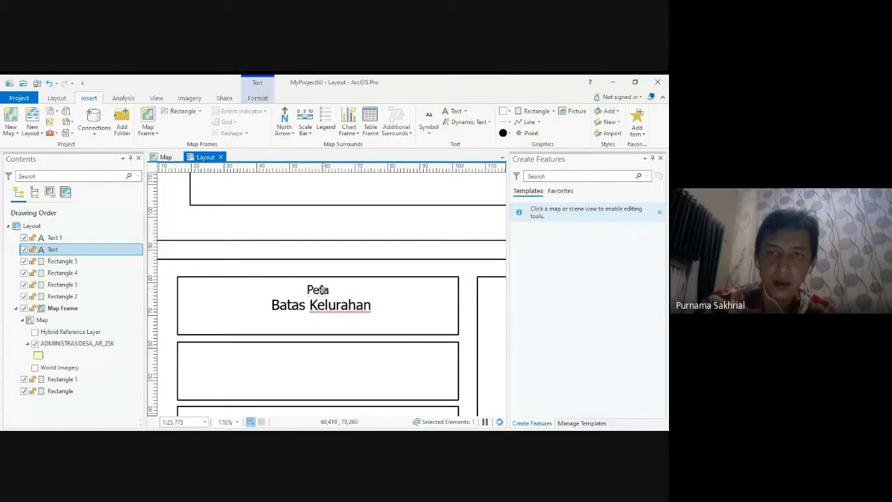
pyautogui.doubleClick(323, 290)
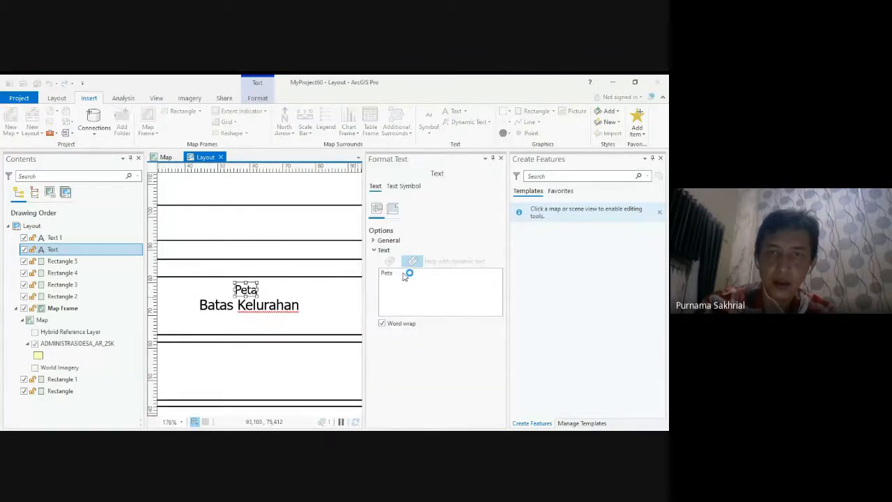
pyautogui.click(402, 276)
pyautogui.write('K')
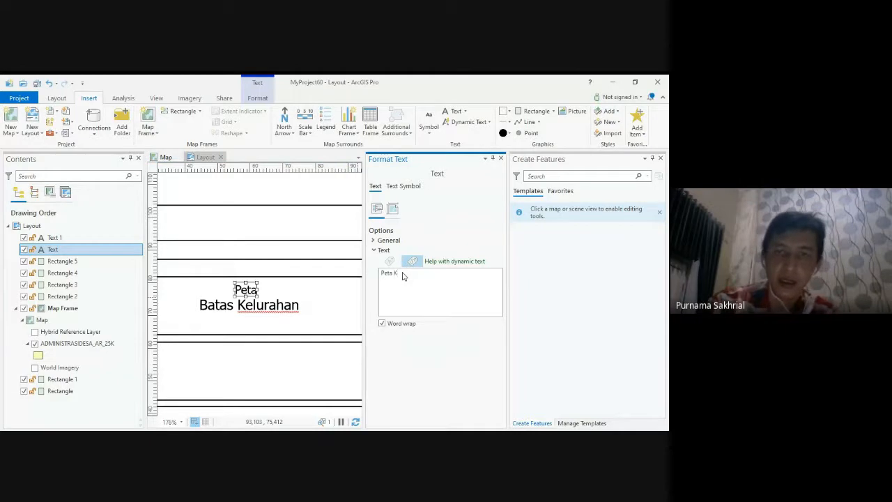
pyautogui.write('ecamatan')
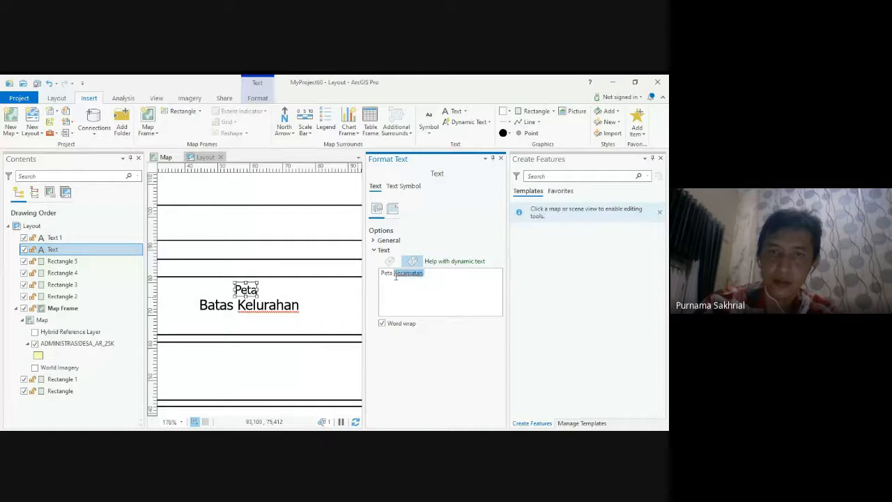
pyautogui.write('A')
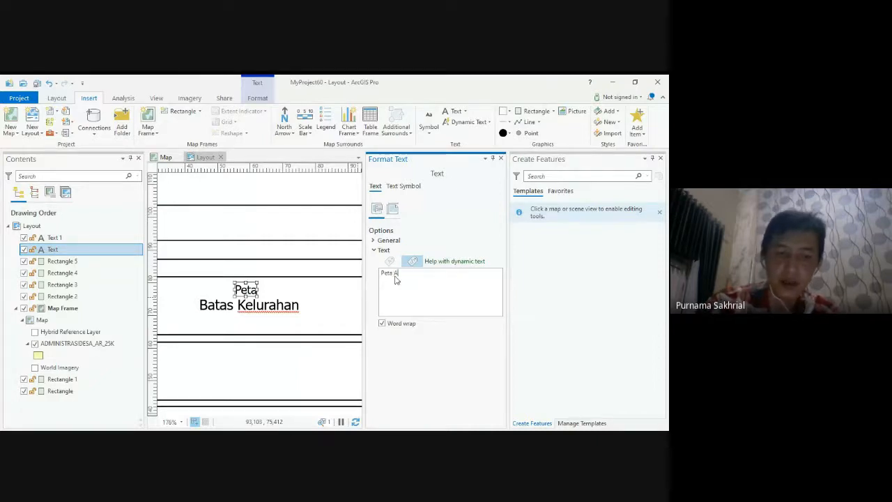
pyautogui.write('dministrasi')
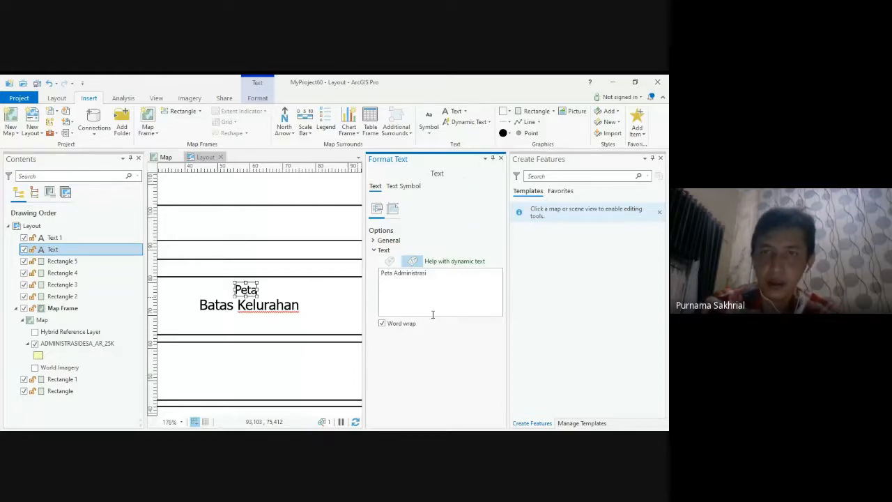
pyautogui.click(501, 159)
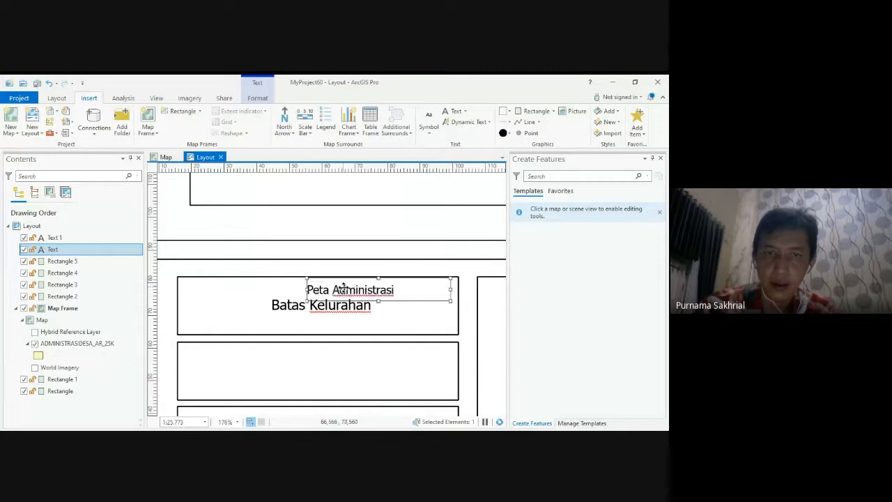
# Shrink the "Peta Administrasi" text to slightly narrower than "Batas Kelurahan" and centre it directly above that line.
pyautogui.moveTo(344, 278); pyautogui.dragTo(283, 278)
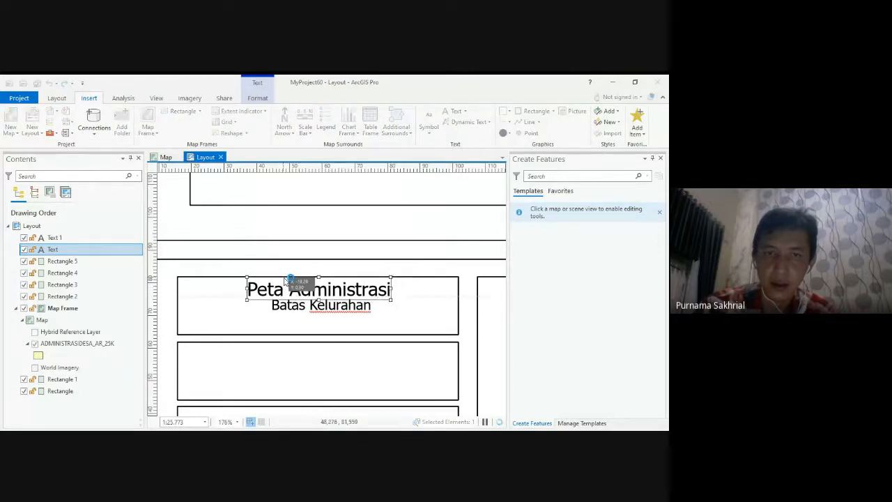
pyautogui.moveTo(389, 278); pyautogui.dragTo(336, 286)
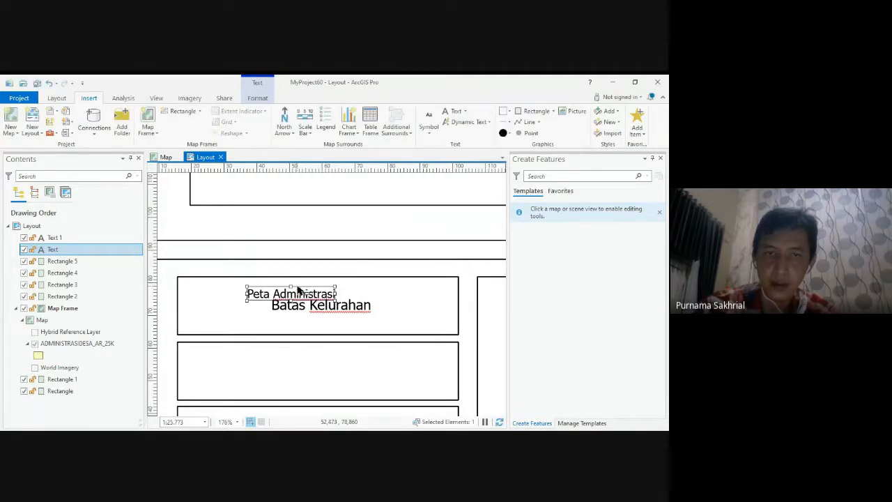
pyautogui.moveTo(299, 287); pyautogui.dragTo(331, 282)
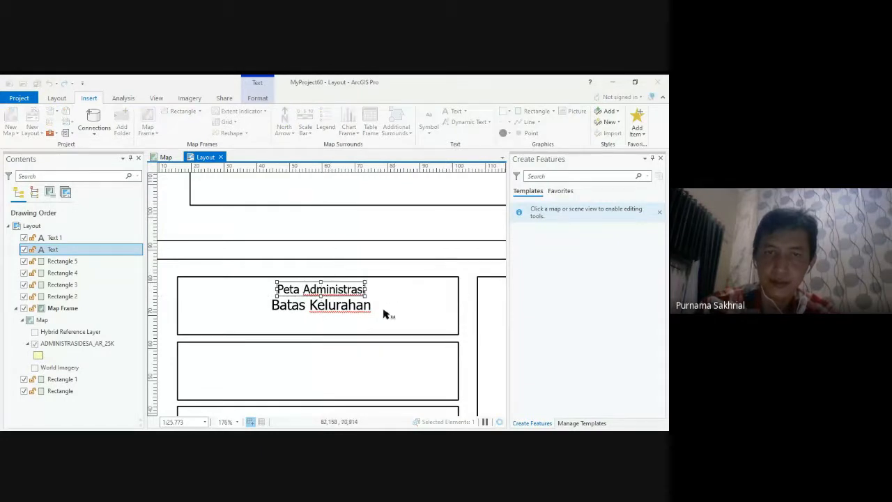
pyautogui.click(368, 232)
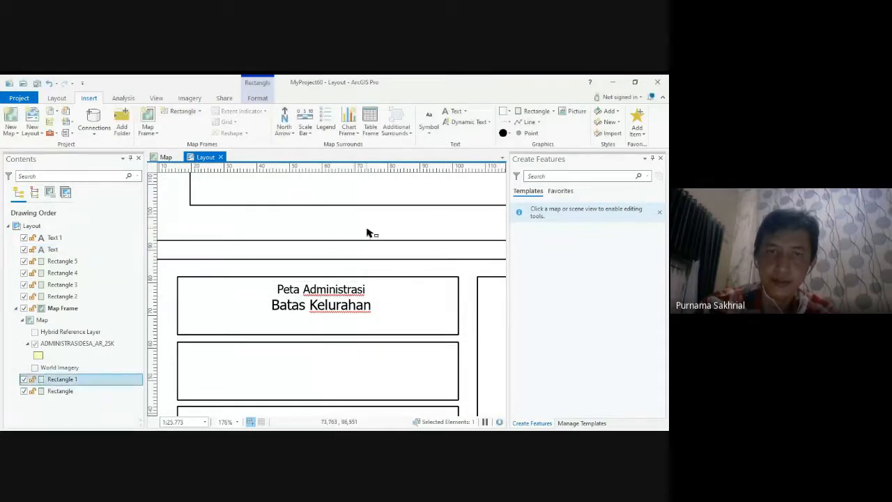
pyautogui.click(358, 306)
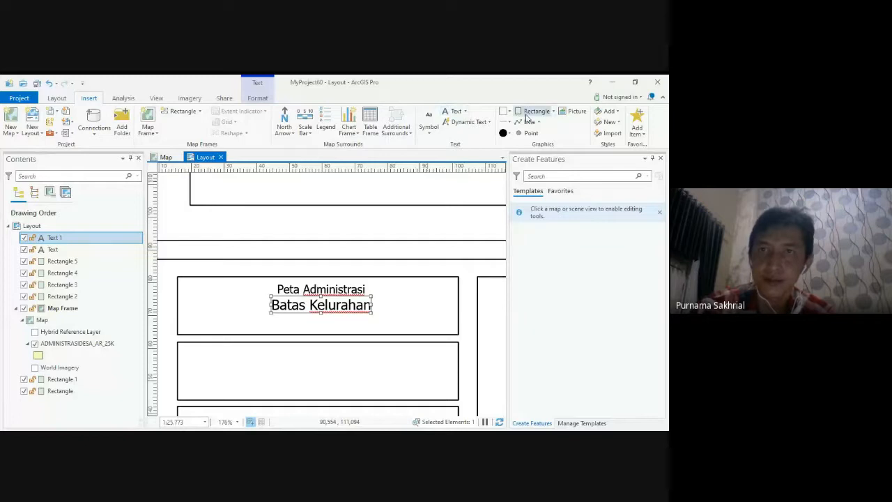
pyautogui.click(555, 113)
pyautogui.click(513, 93)
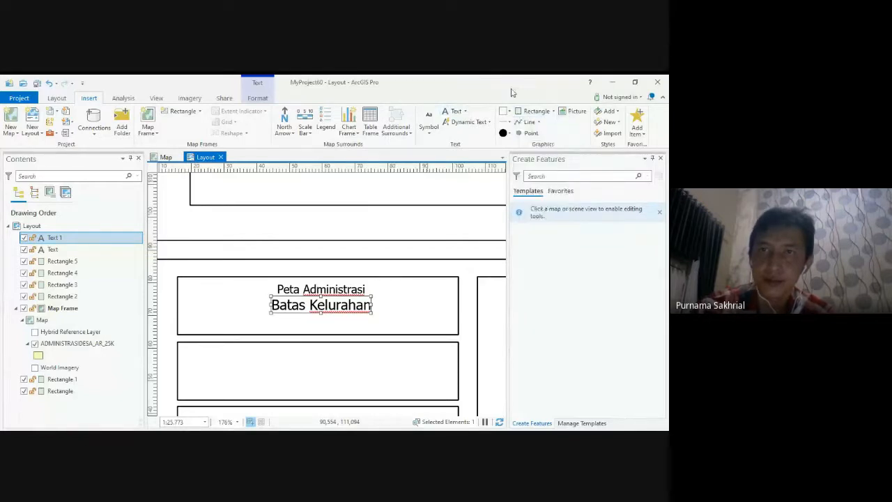
pyautogui.click(509, 113)
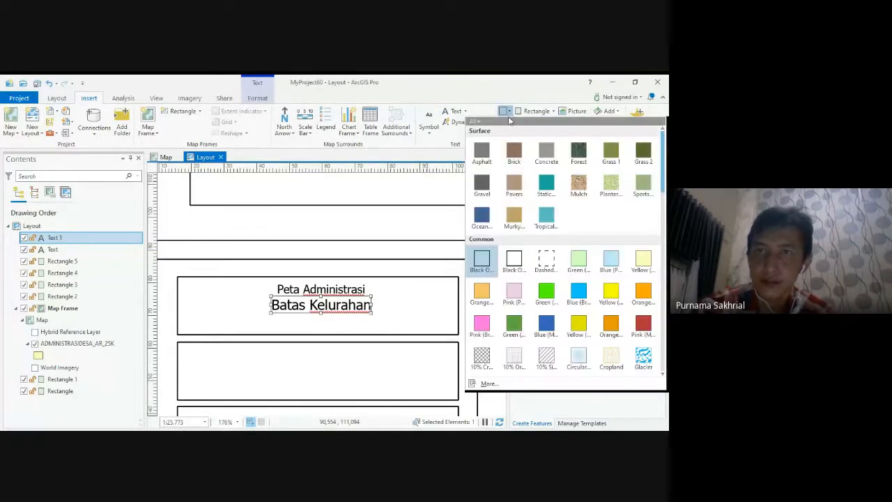
pyautogui.click(511, 111)
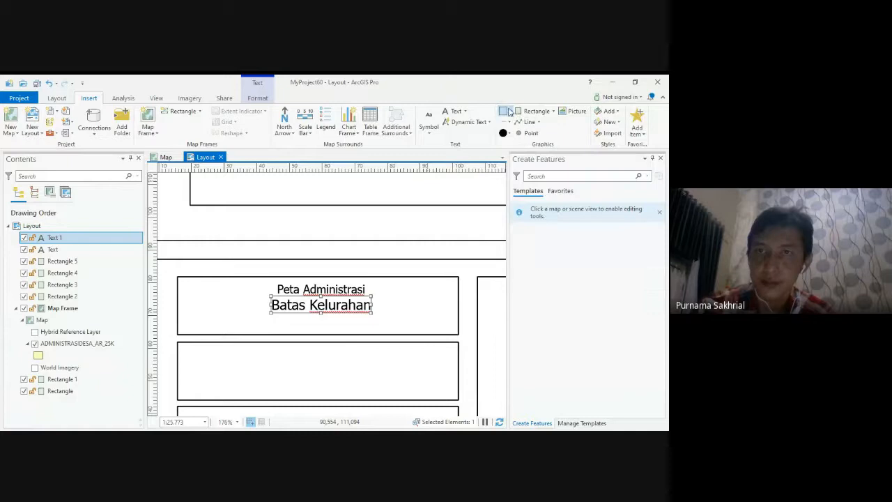
# Add a third text element reading "Kecamatan Bojong gede" in the first small box, below "Batas Kelurahan".
pyautogui.click(466, 112)
pyautogui.click(470, 148)
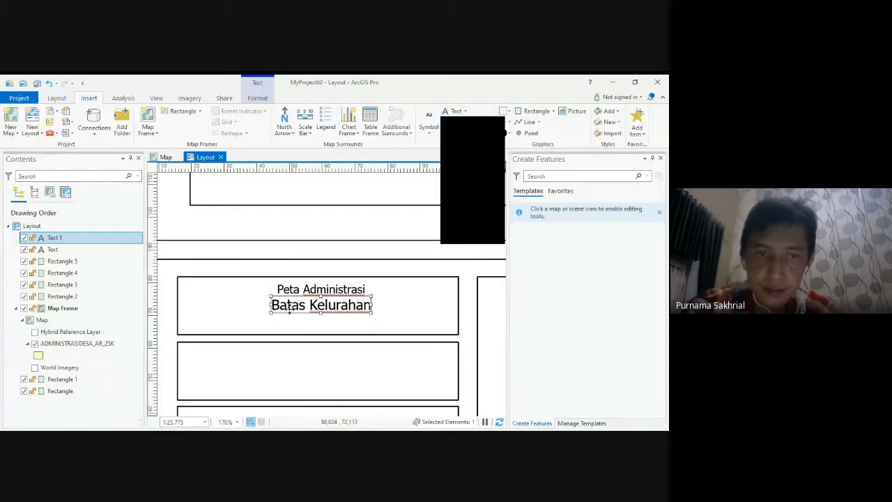
pyautogui.click(266, 324)
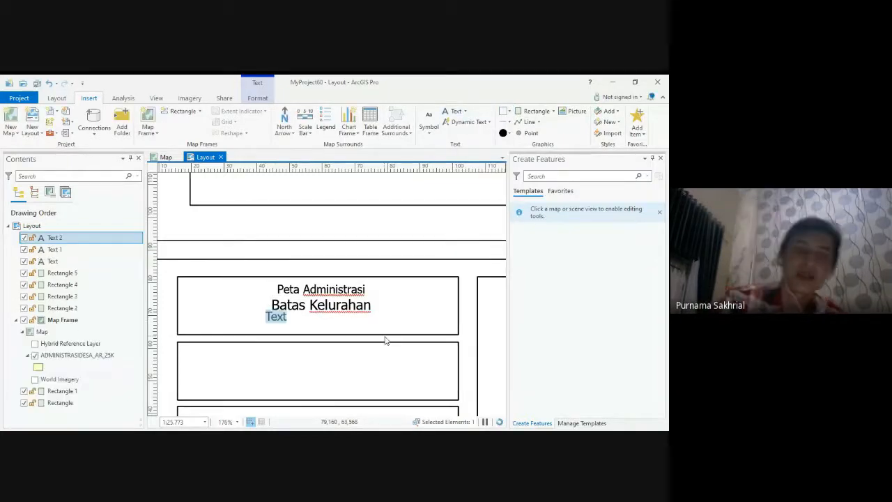
pyautogui.write('Kecam')
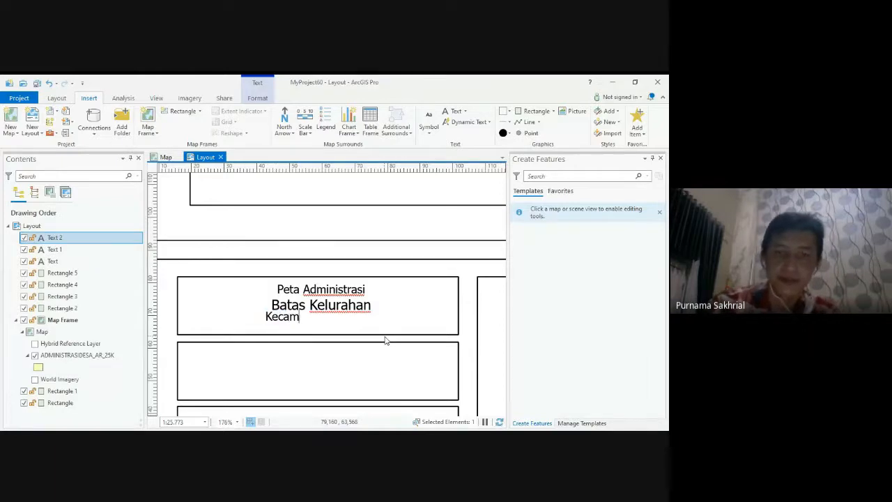
pyautogui.write('atan Bojong gede')
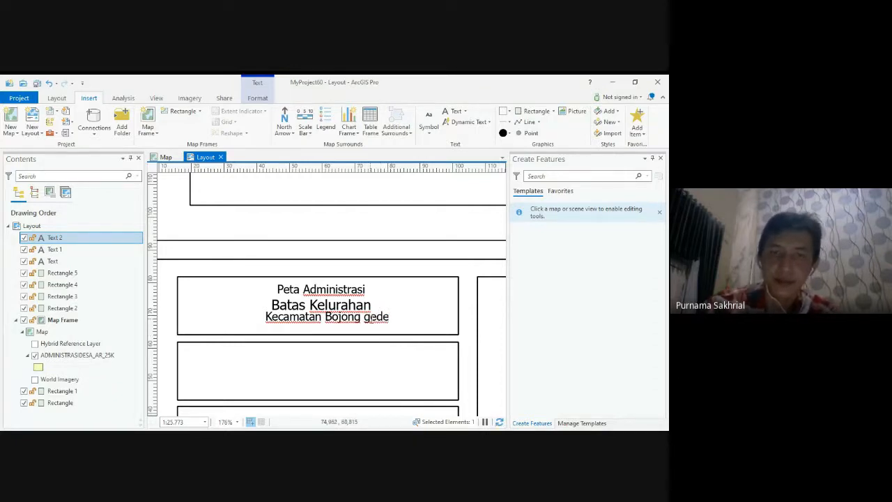
# Resize the "Kecamatan Bojong gede" text to about the width of "Batas Kelurahan" and place it near the box's lower edge.
pyautogui.click(242, 257)
pyautogui.click(276, 310)
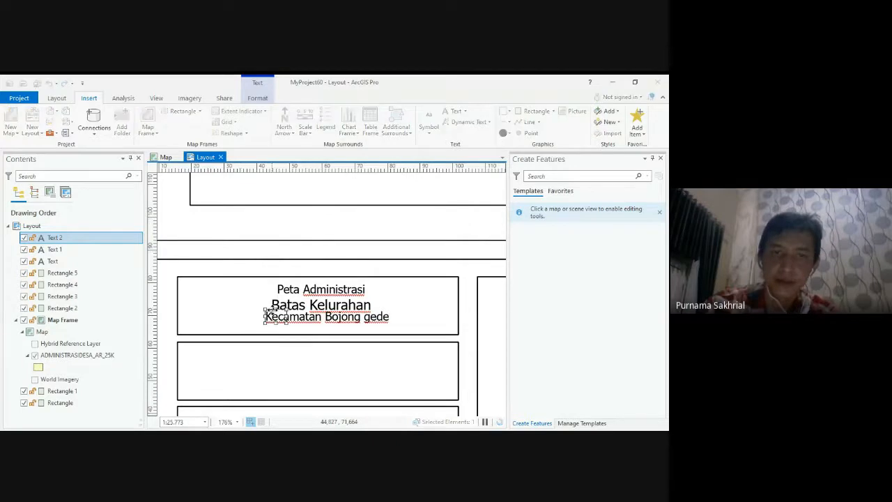
pyautogui.moveTo(277, 312); pyautogui.dragTo(344, 317)
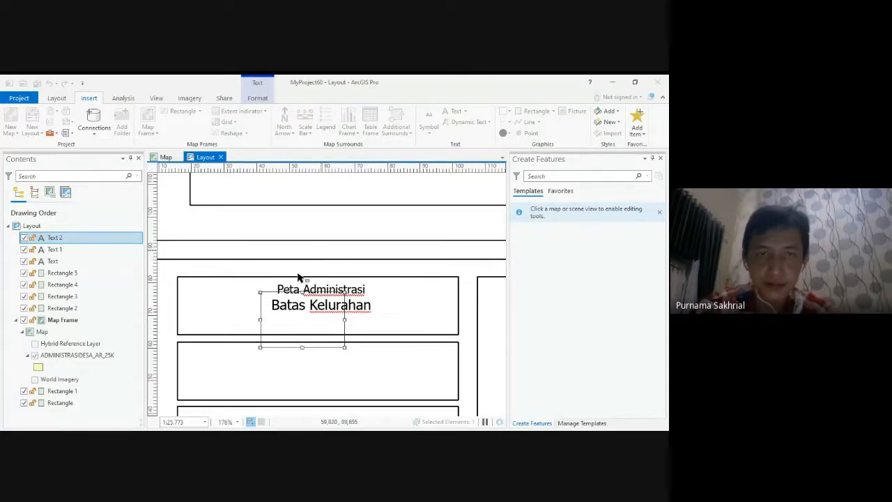
pyautogui.click(347, 352)
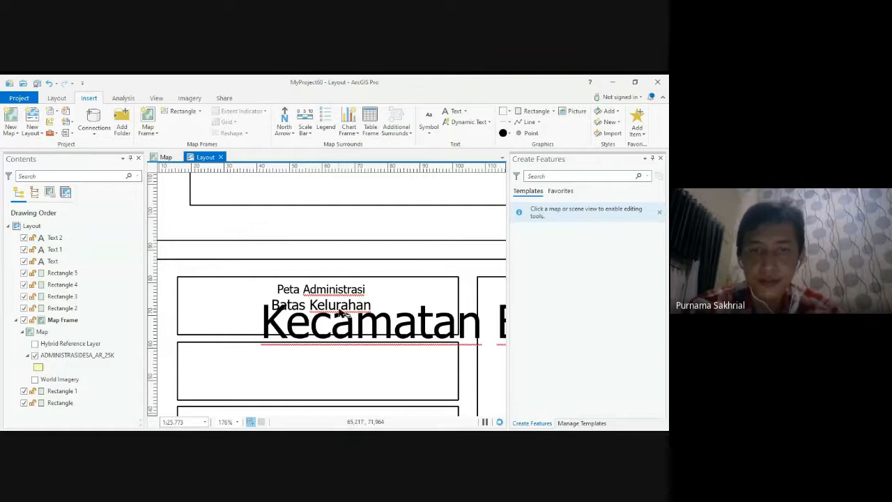
pyautogui.click(272, 293)
pyautogui.moveTo(272, 293); pyautogui.dragTo(439, 341)
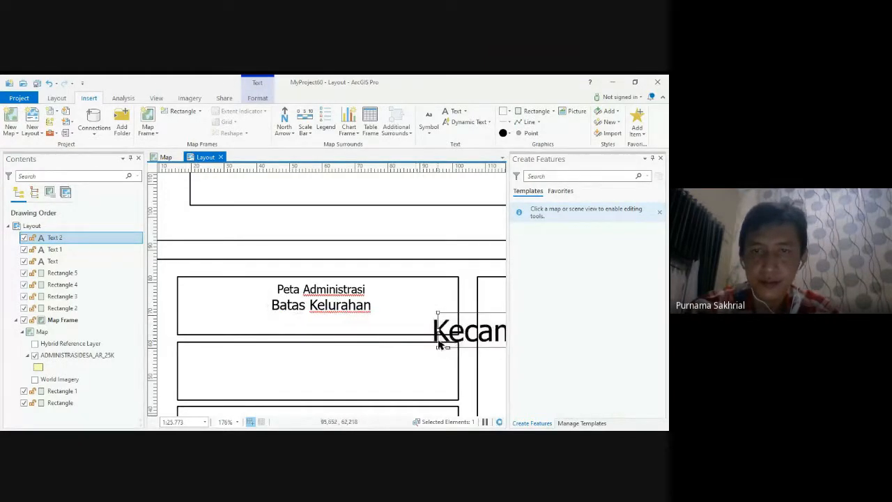
pyautogui.moveTo(477, 315); pyautogui.dragTo(381, 325)
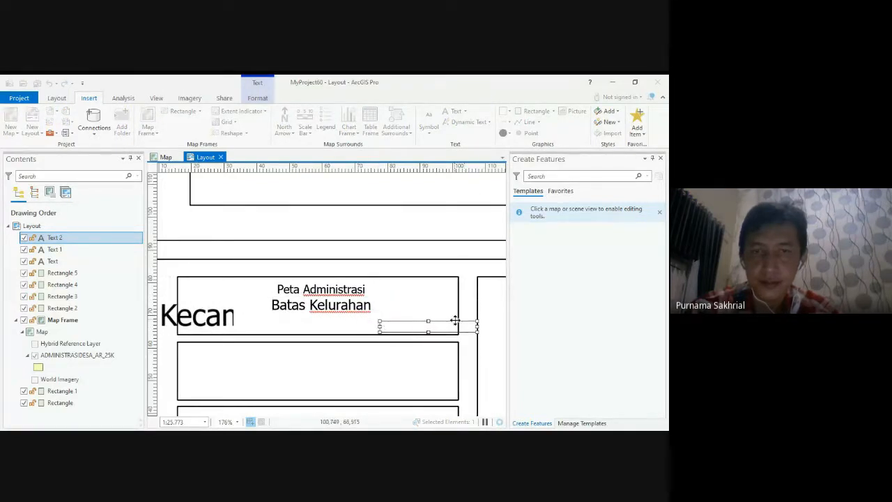
pyautogui.moveTo(453, 321); pyautogui.dragTo(325, 325)
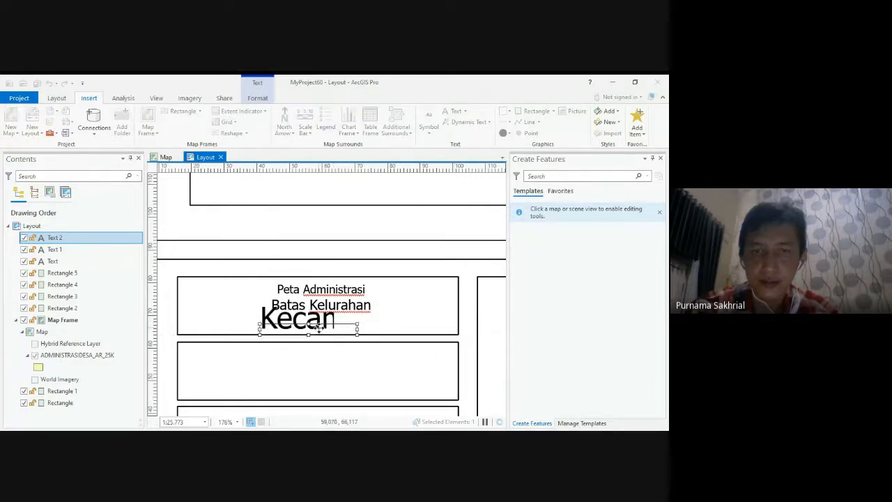
pyautogui.click(325, 324)
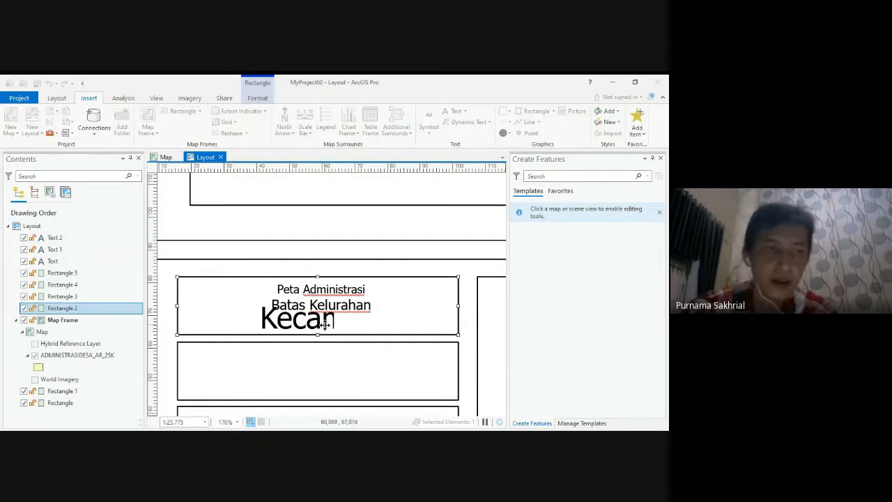
pyautogui.click(326, 329)
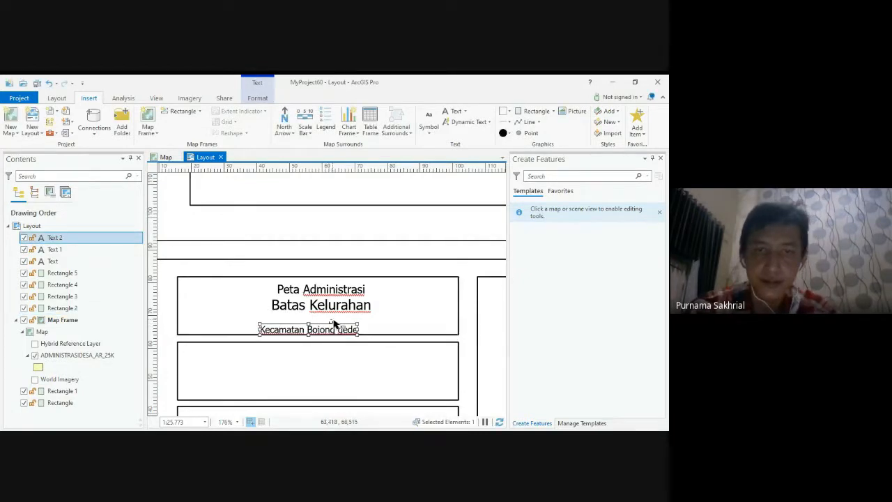
# Move the "Kecamatan Bojong gede" text up so it sits directly beneath the "Batas Kelurahan" line.
pyautogui.click(335, 324)
pyautogui.click(324, 329)
pyautogui.moveTo(322, 326); pyautogui.dragTo(423, 329)
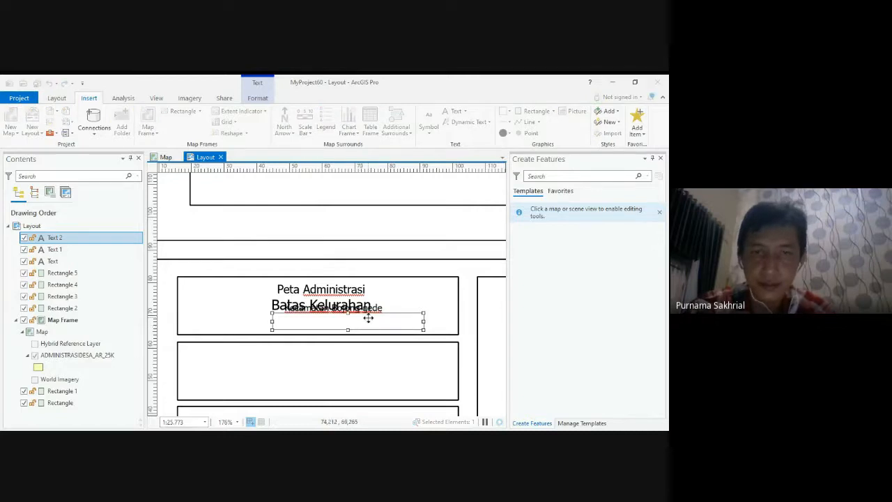
pyautogui.moveTo(367, 312)
pyautogui.mouseDown()
pyautogui.moveTo(345, 319)
pyautogui.moveTo(355, 318)
pyautogui.mouseUp()
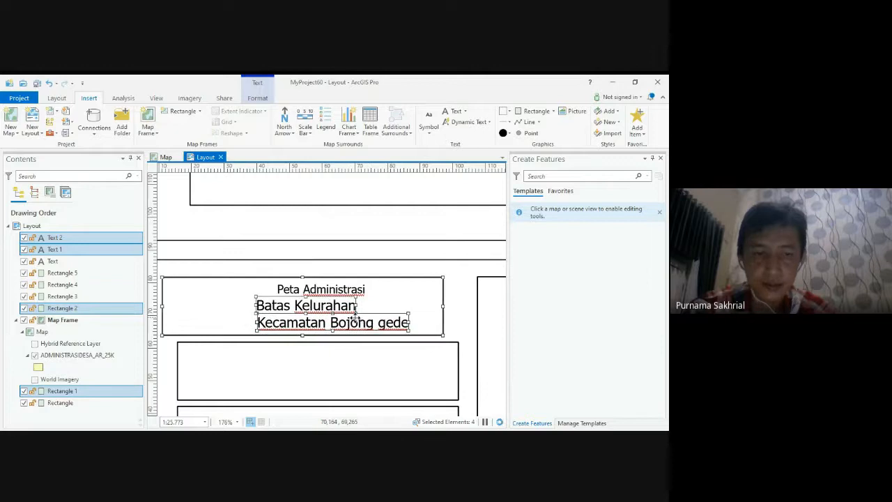
# Shift the first small box's rectangle back into horizontal alignment with the small box below it.
pyautogui.click(445, 251)
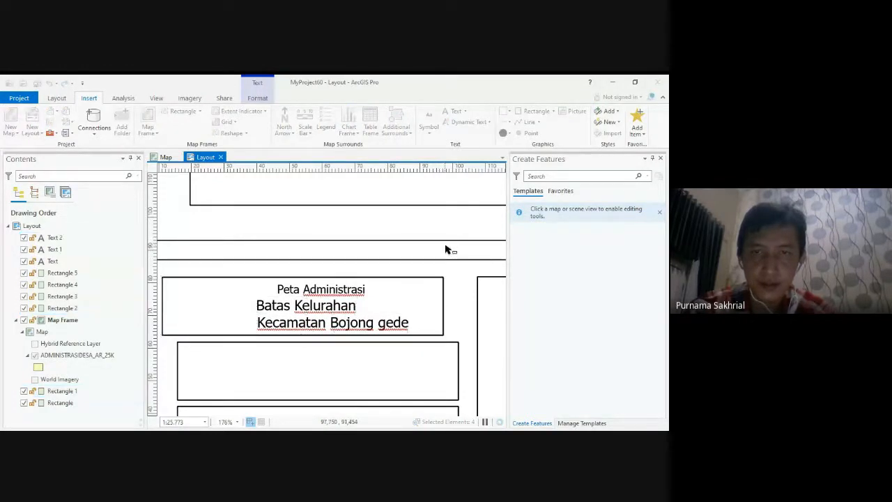
pyautogui.click(428, 281)
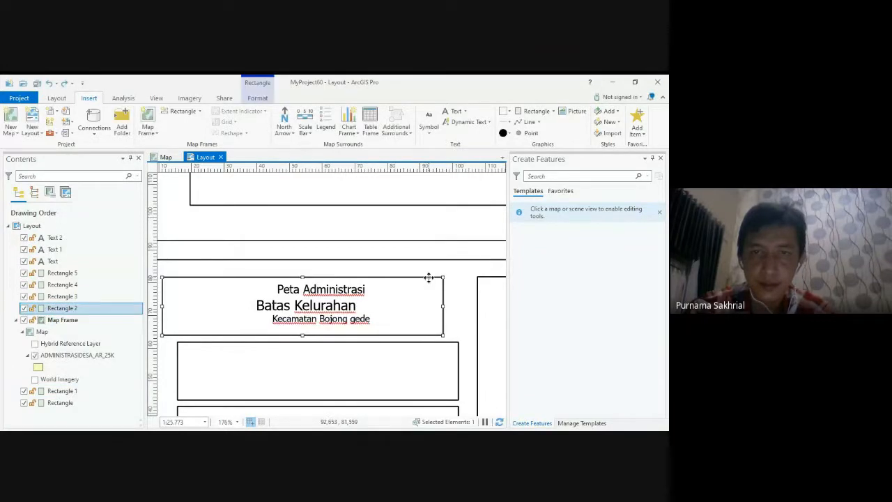
pyautogui.moveTo(428, 278); pyautogui.dragTo(444, 277)
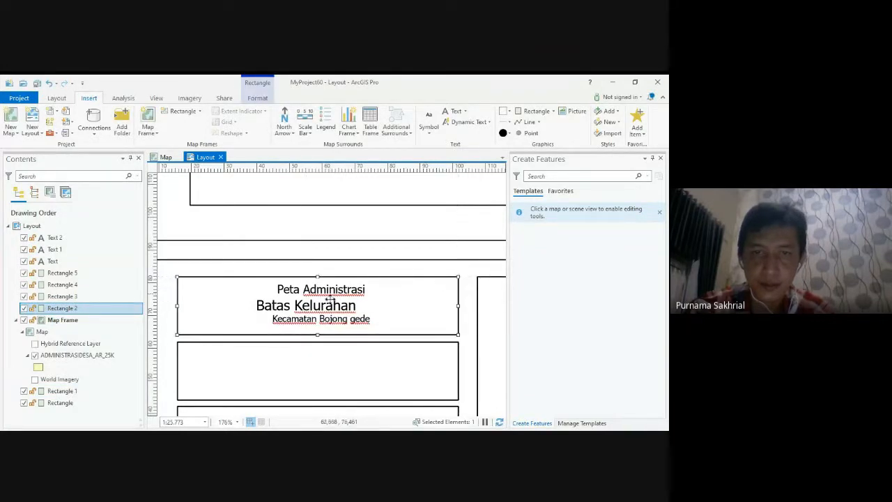
# Resize "Batas Kelurahan" and "Kecamatan Bojong gede" to match the text height of "Peta Administrasi" and centre both lines beneath it.
pyautogui.click(331, 305)
pyautogui.moveTo(330, 300); pyautogui.dragTo(351, 298)
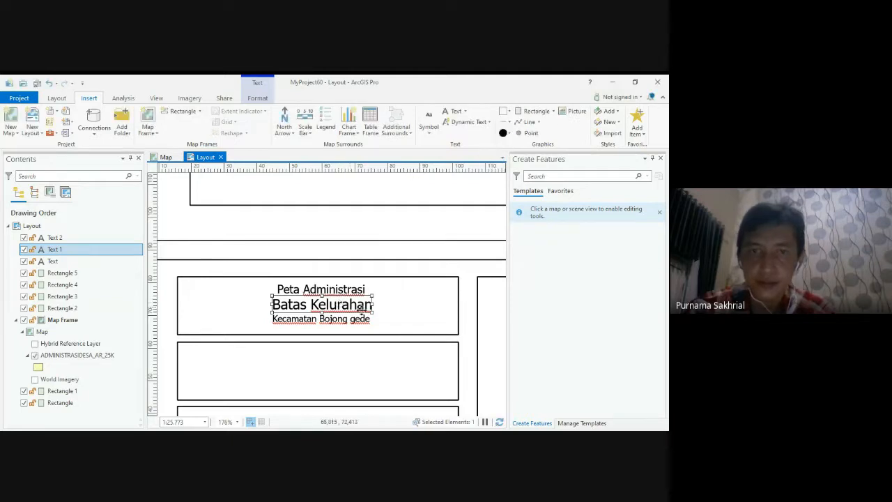
pyautogui.moveTo(371, 310)
pyautogui.mouseDown()
pyautogui.moveTo(345, 300)
pyautogui.moveTo(372, 324)
pyautogui.moveTo(399, 327)
pyautogui.moveTo(355, 317)
pyautogui.mouseUp()
pyautogui.click(339, 320)
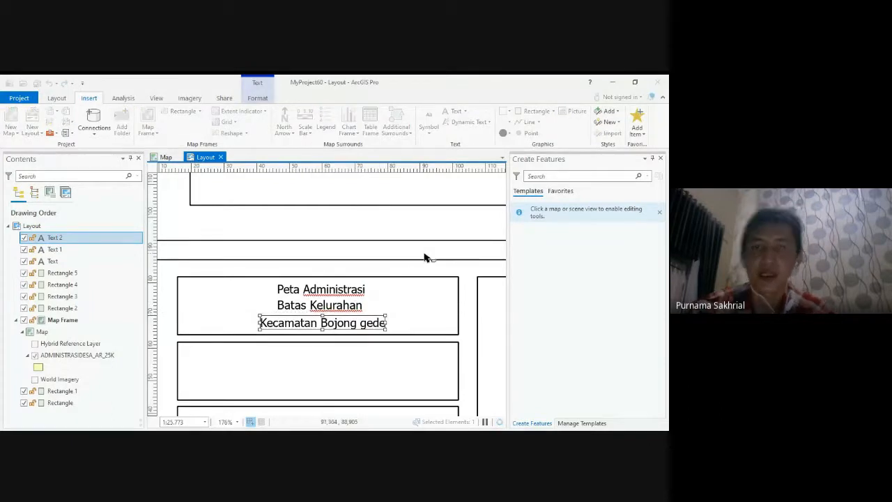
# Try the first ArcGIS north arrow style, about 30 mm tall, in the upper corner of the large empty box beside the title, and delete it.
pyautogui.scroll(-3, 360, 382)
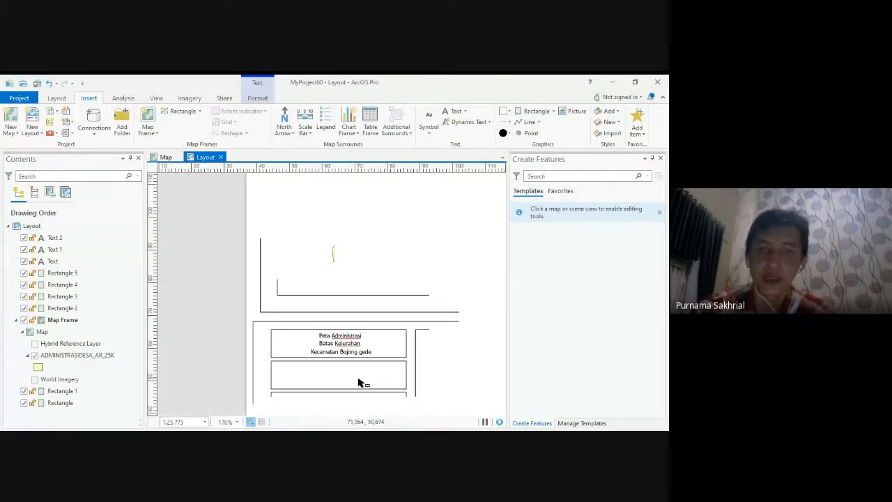
pyautogui.scroll(-3, 360, 383)
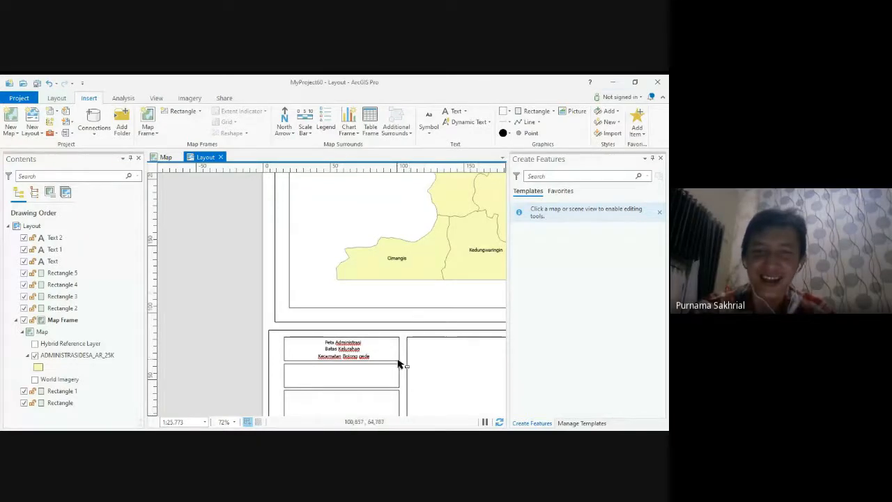
pyautogui.click(57, 98)
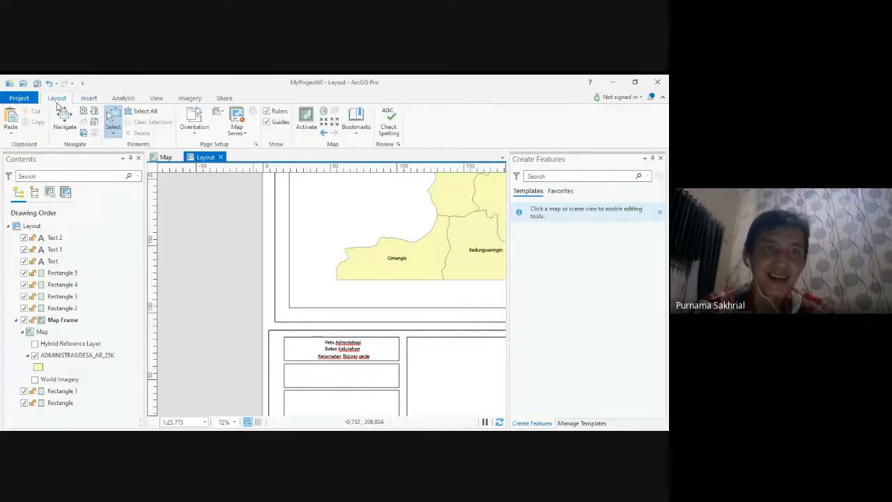
pyautogui.click(64, 119)
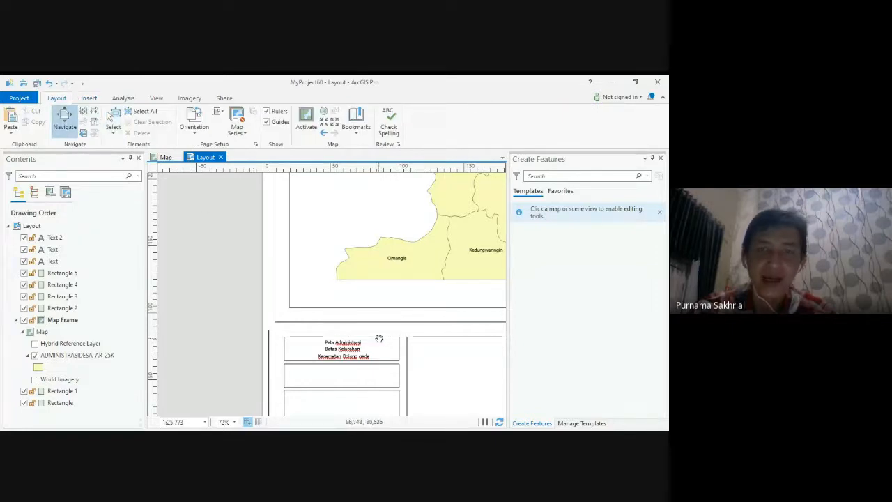
pyautogui.moveTo(376, 339); pyautogui.dragTo(338, 270)
pyautogui.moveTo(341, 362); pyautogui.dragTo(308, 285)
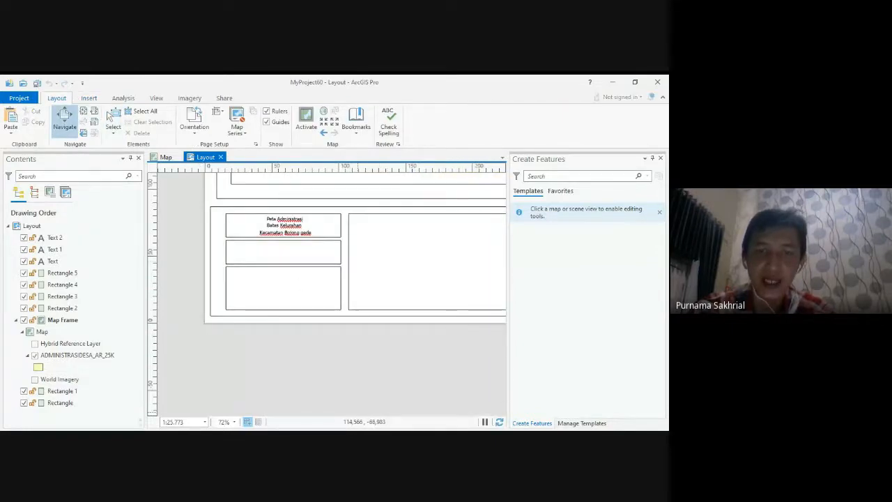
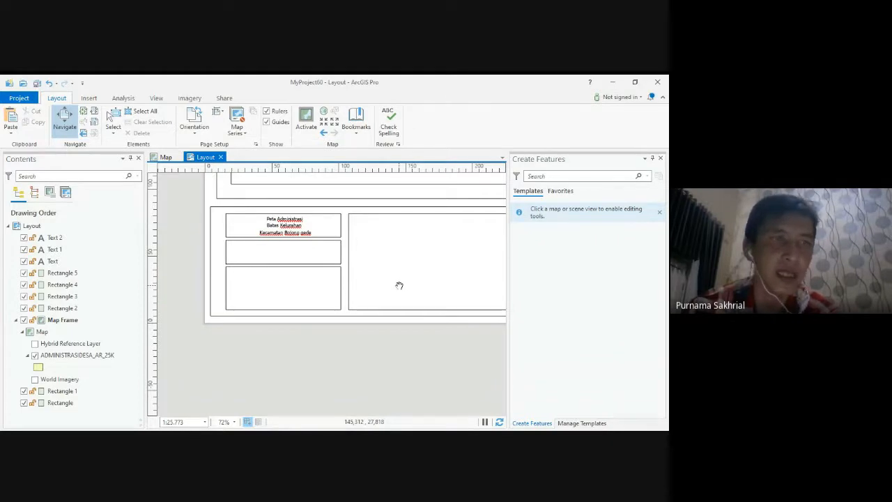
pyautogui.click(87, 101)
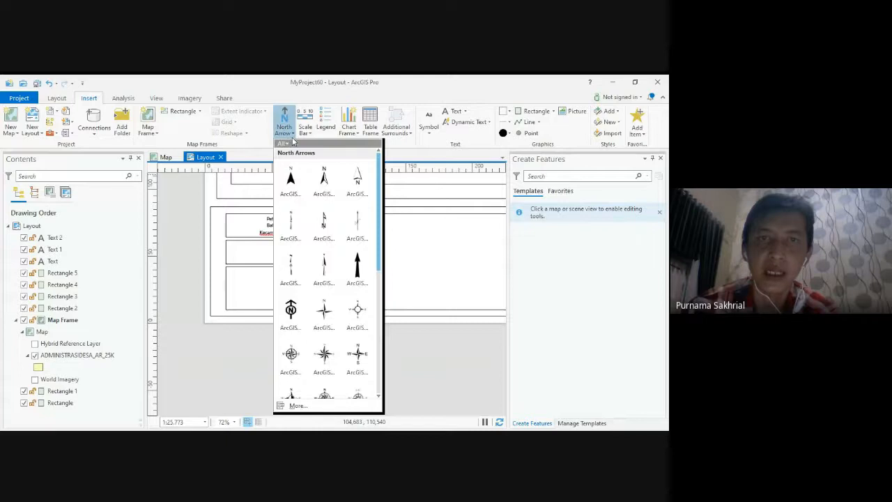
pyautogui.click(290, 182)
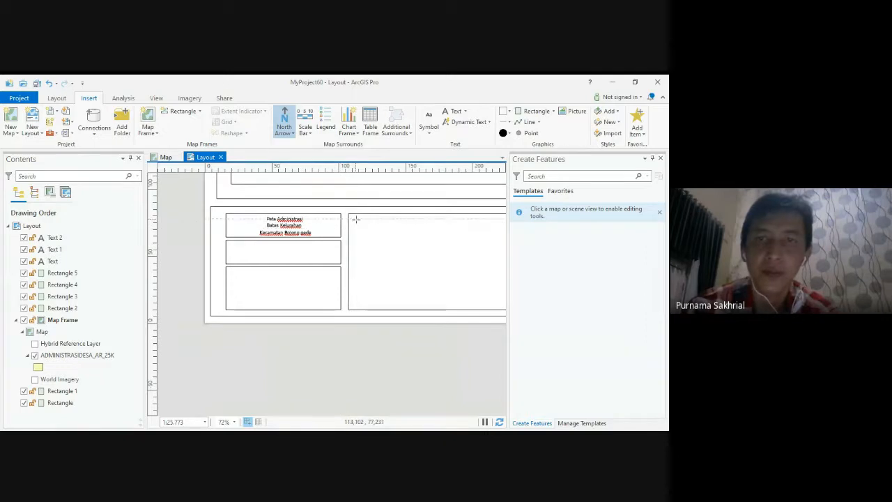
pyautogui.moveTo(355, 219); pyautogui.dragTo(382, 258)
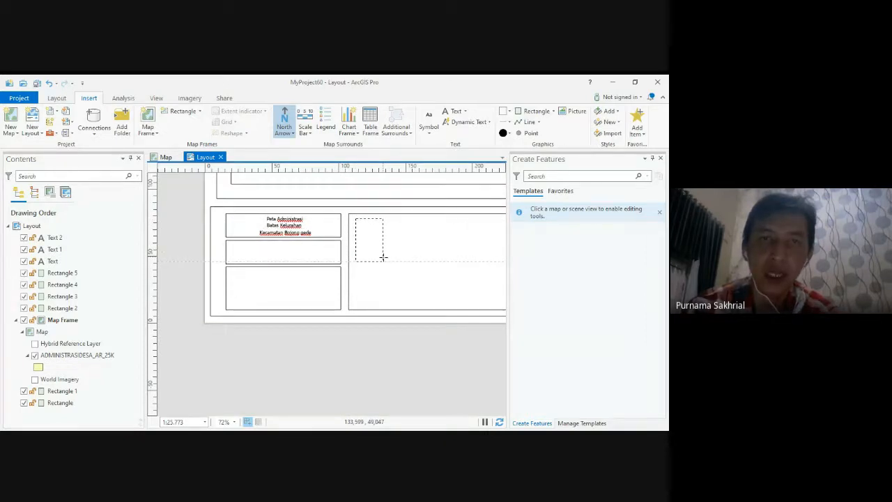
pyautogui.moveTo(382, 257); pyautogui.dragTo(383, 258)
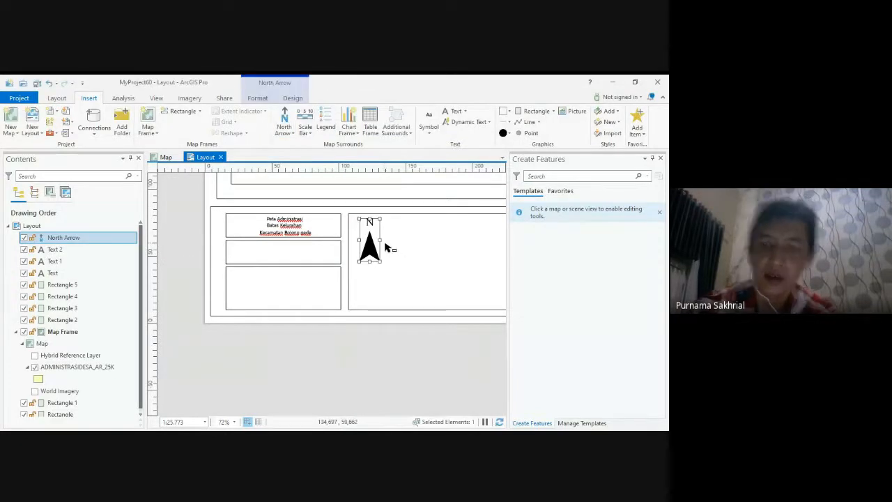
pyautogui.press('Delete')
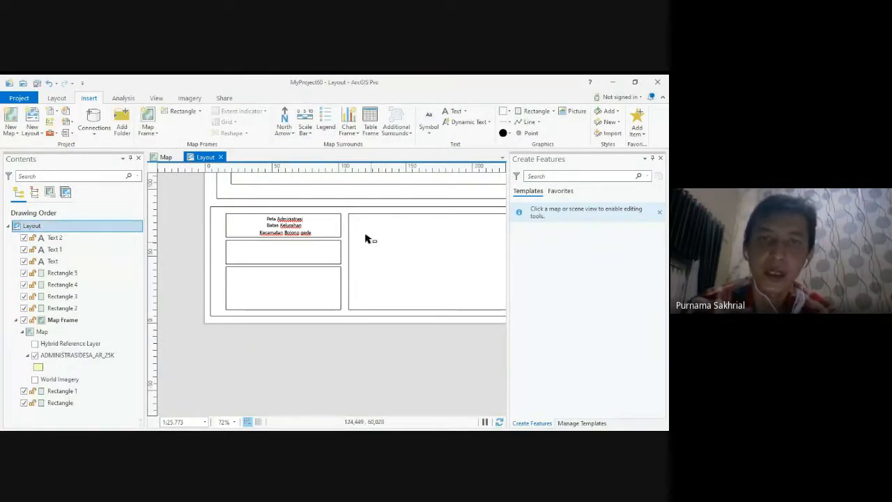
# Insert a compass-rose north arrow about 20 mm across in the upper corner of the large empty box beside the title.
pyautogui.click(292, 133)
pyautogui.scroll(-3, 354, 255)
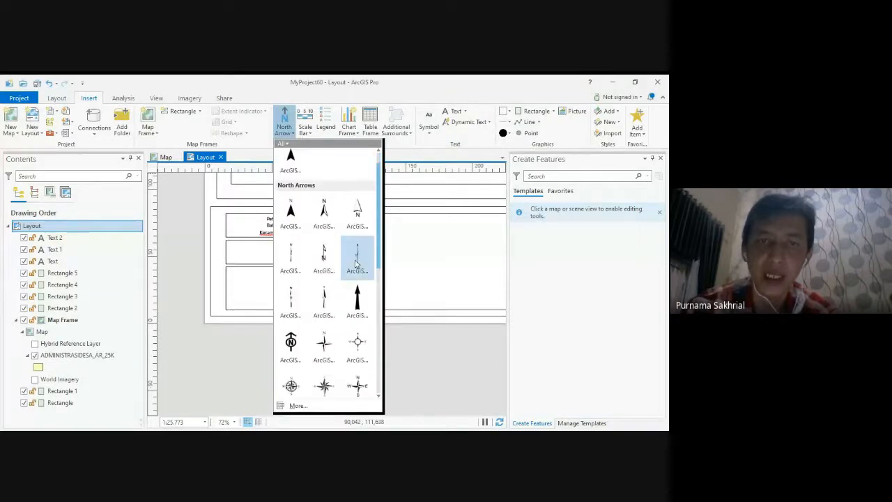
pyautogui.scroll(-1, 357, 272)
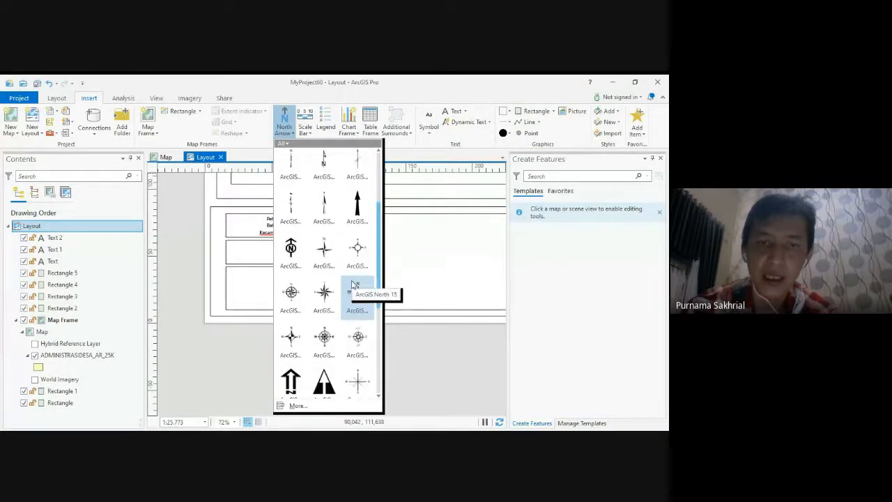
pyautogui.click(325, 338)
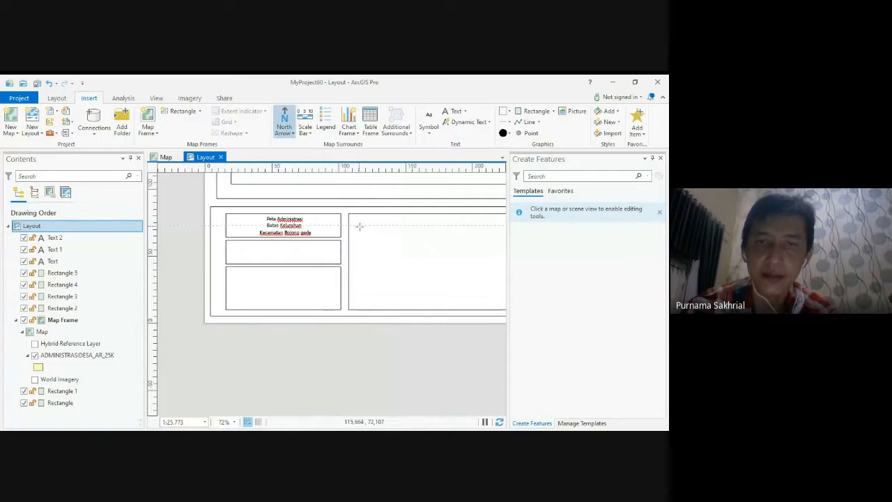
pyautogui.moveTo(359, 225)
pyautogui.mouseDown()
pyautogui.moveTo(392, 257)
pyautogui.moveTo(363, 229)
pyautogui.mouseUp()
# Insert the first metric Double Alternating scale bar, about 60 mm wide, beside the north arrow in the large box.
pyautogui.click(305, 122)
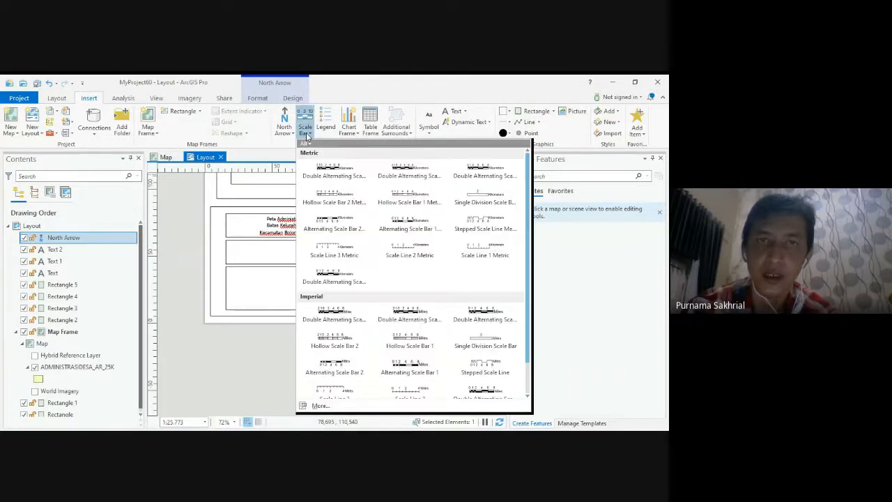
pyautogui.scroll(-1, 394, 254)
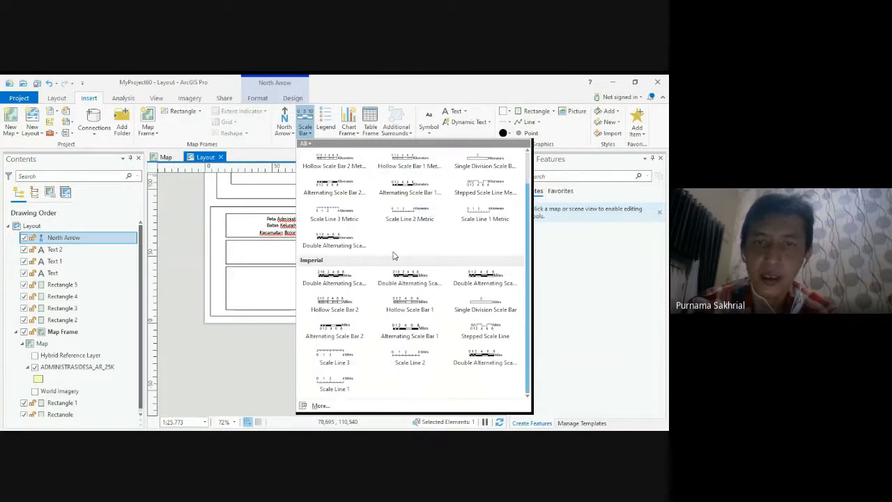
pyautogui.scroll(1, 393, 256)
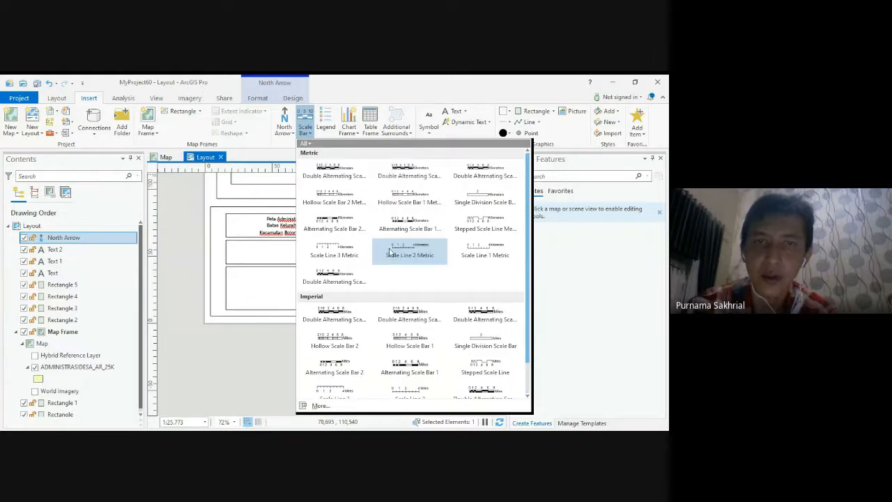
pyautogui.click(347, 179)
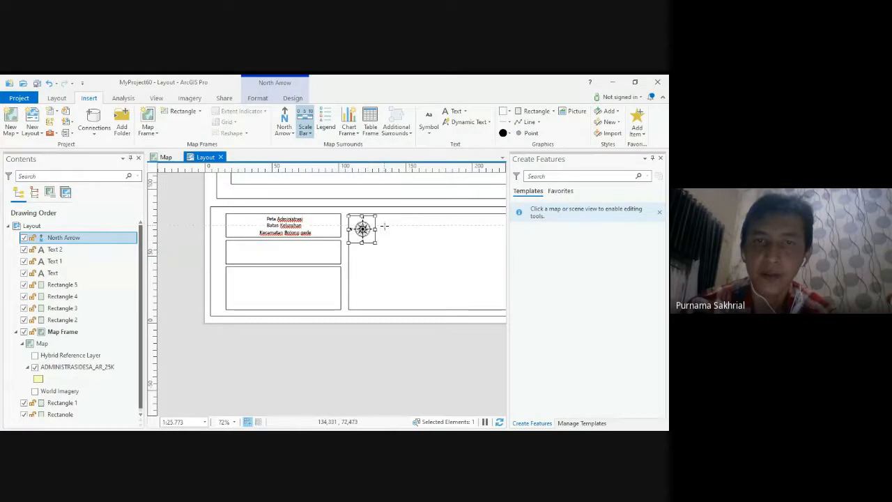
pyautogui.moveTo(383, 225); pyautogui.dragTo(427, 227)
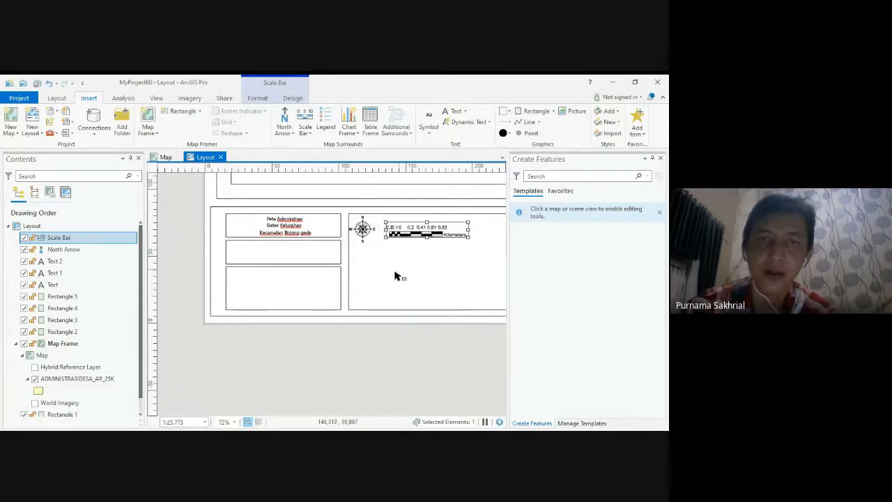
# Insert a legend about 60 mm wide beneath the north arrow and scale bar, and extend its top edge upward.
pyautogui.click(326, 130)
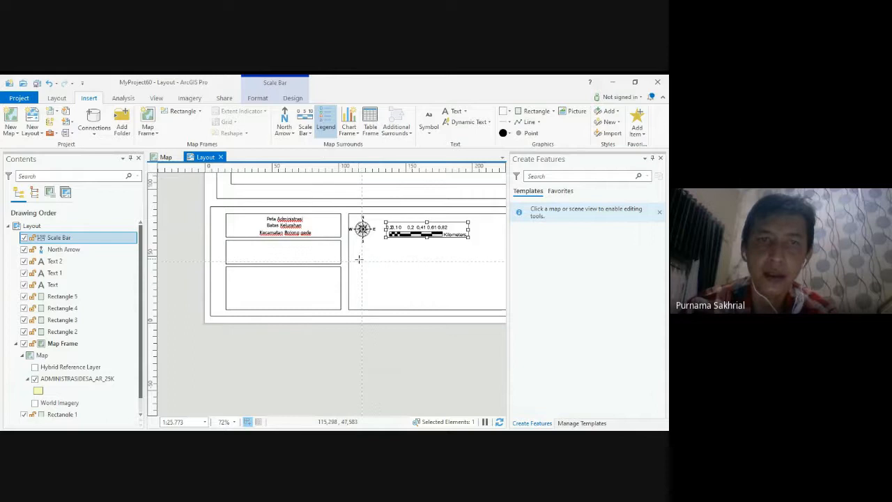
pyautogui.moveTo(358, 263); pyautogui.dragTo(440, 297)
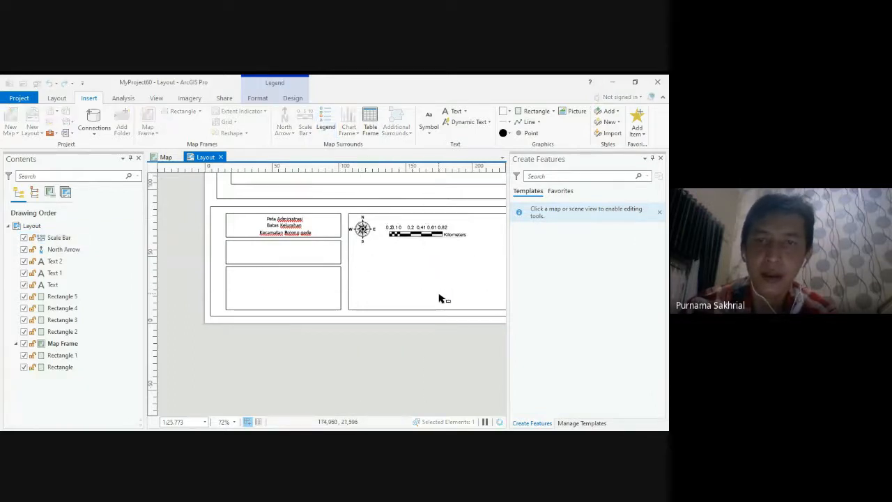
pyautogui.moveTo(402, 262); pyautogui.dragTo(402, 252)
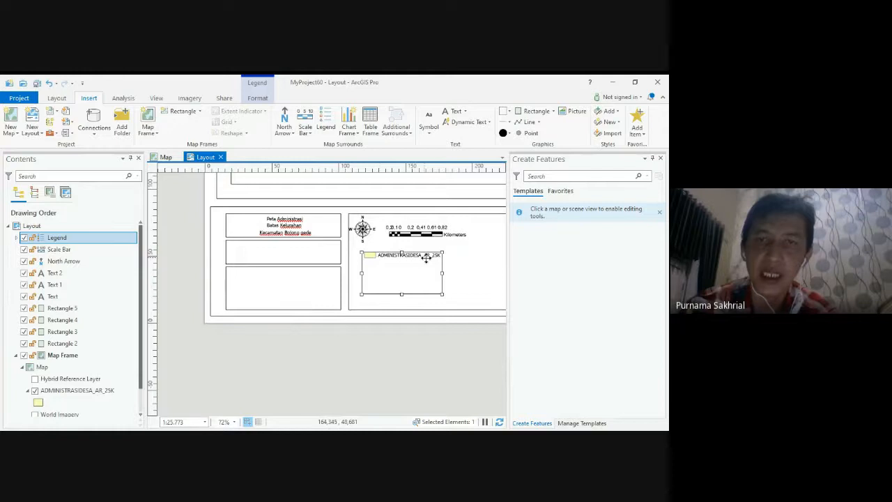
# Review the labelled village boundaries in the map view and the overall arrangement of the layout page.
pyautogui.click(165, 157)
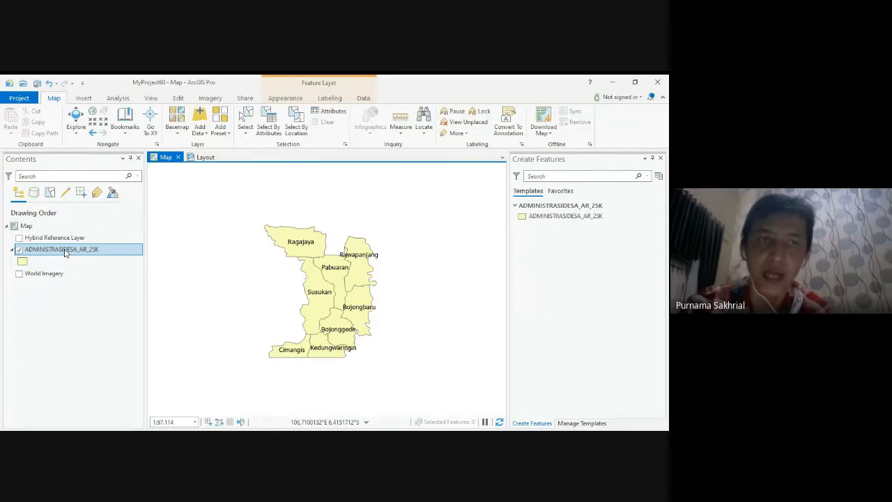
pyautogui.click(199, 157)
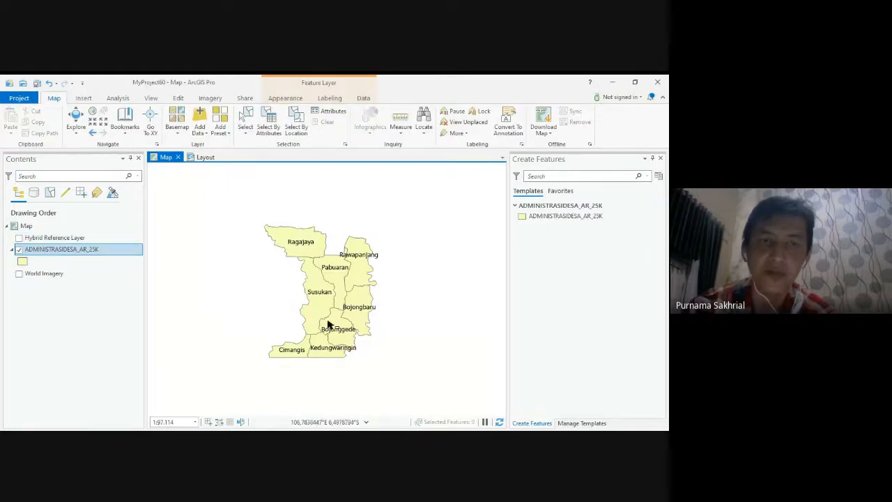
pyautogui.click(200, 157)
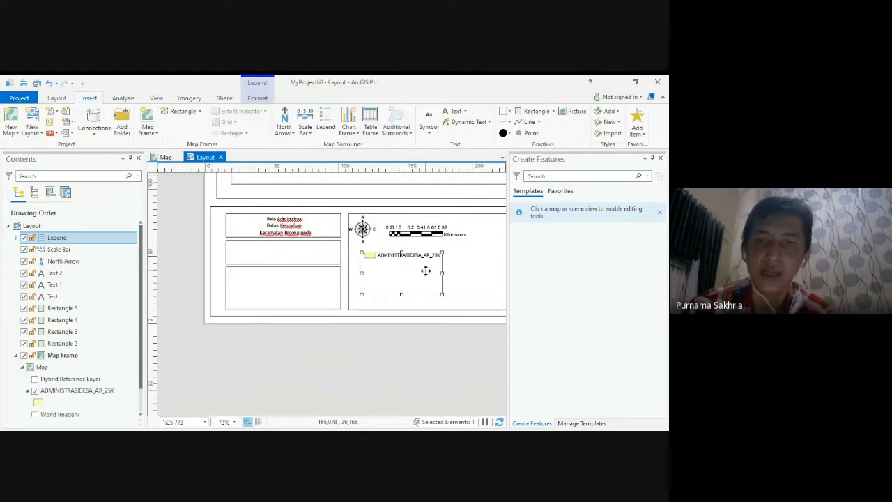
pyautogui.scroll(-5, 425, 270)
pyautogui.click(59, 99)
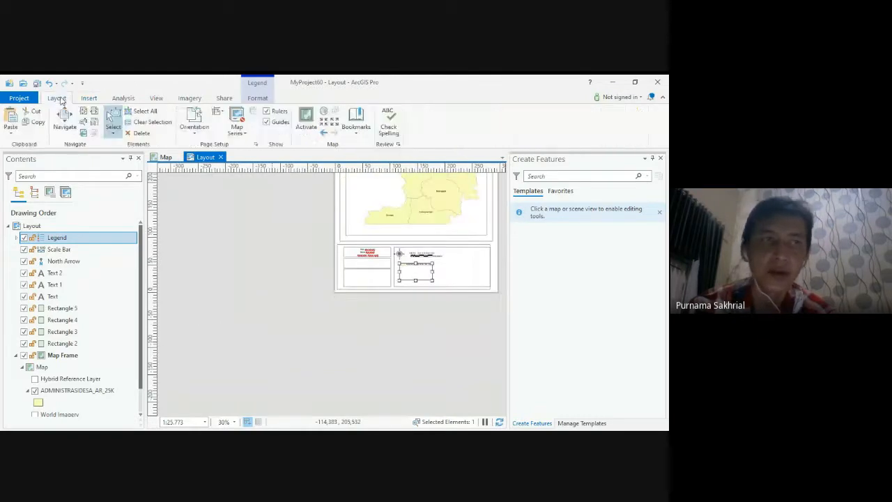
pyautogui.click(65, 120)
pyautogui.moveTo(423, 235); pyautogui.dragTo(363, 330)
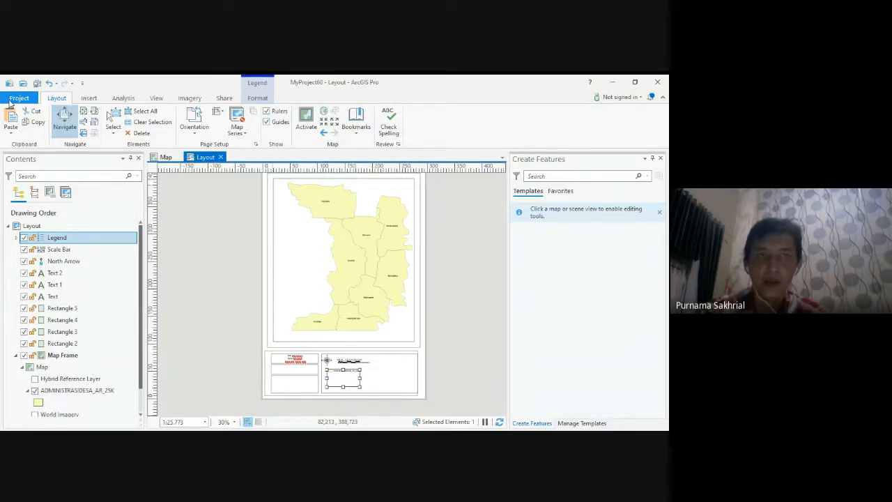
pyautogui.click(10, 101)
pyautogui.click(45, 174)
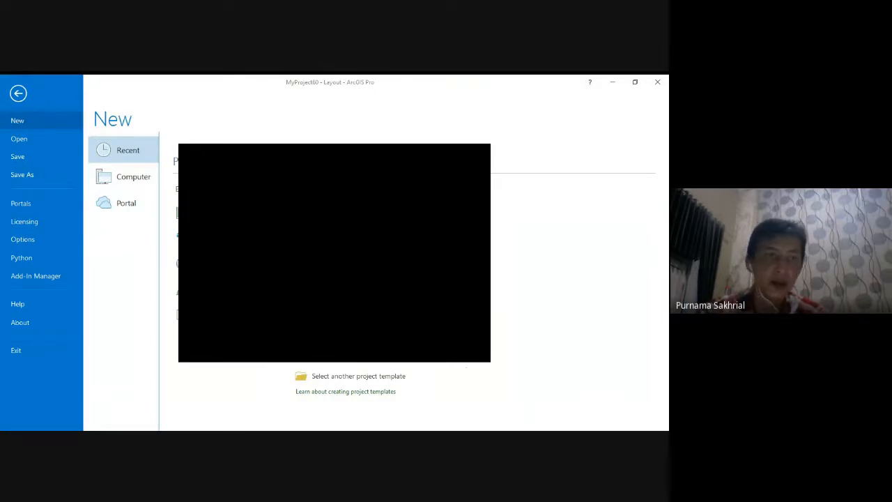
pyautogui.press('Escape')
pyautogui.click(40, 176)
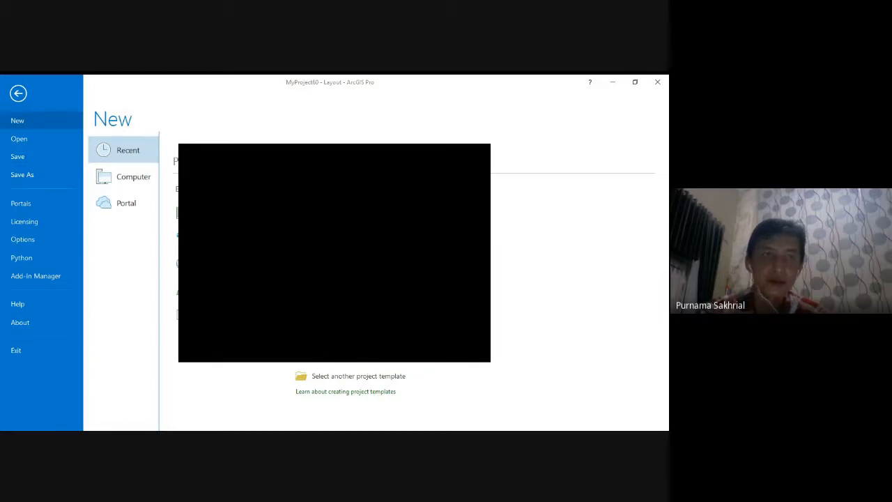
pyautogui.click(453, 348)
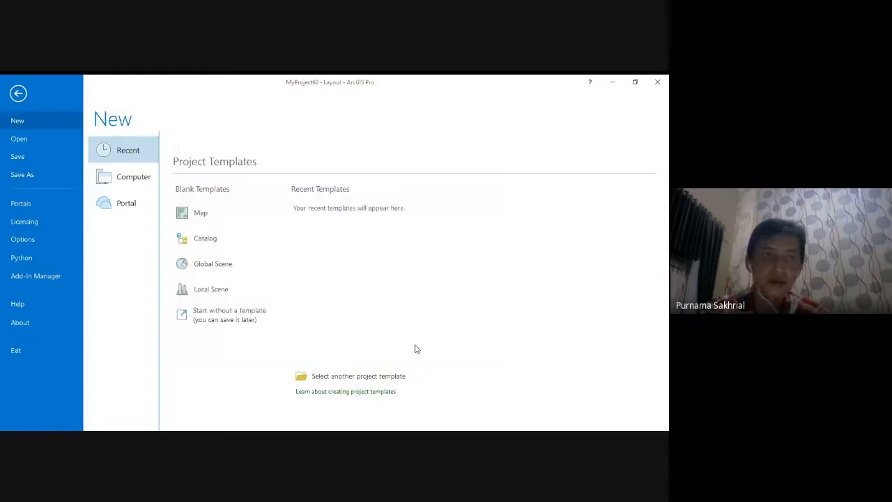
pyautogui.click(19, 95)
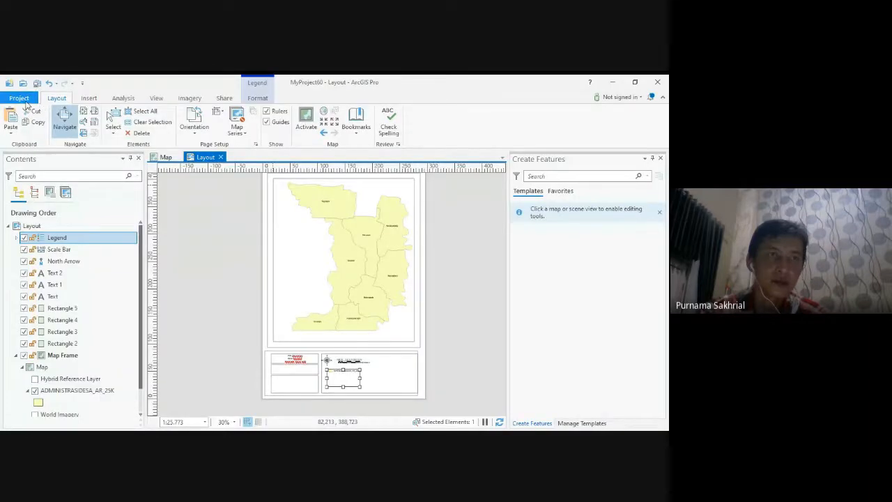
# Save the project under its existing name.
pyautogui.click(20, 95)
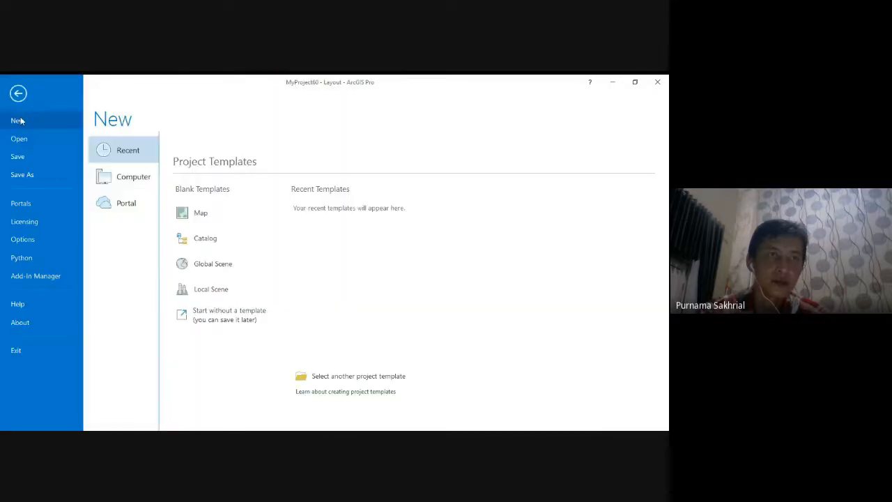
pyautogui.click(25, 154)
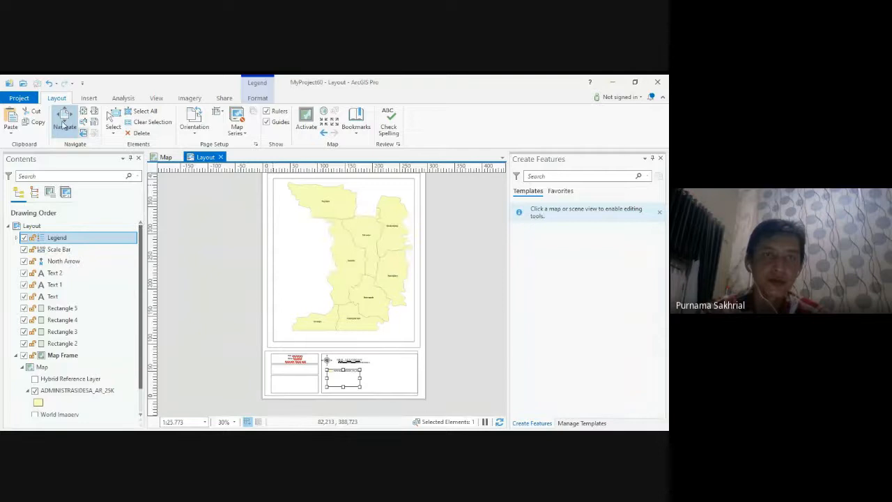
pyautogui.click(19, 98)
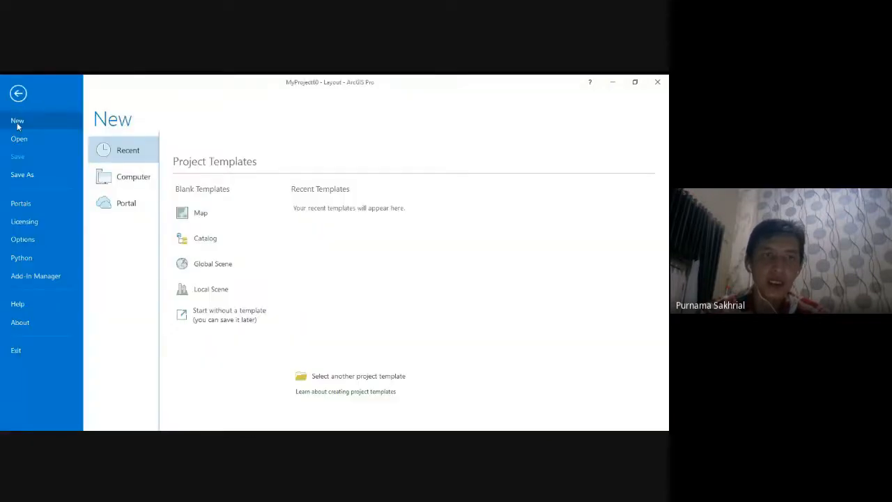
pyautogui.click(22, 174)
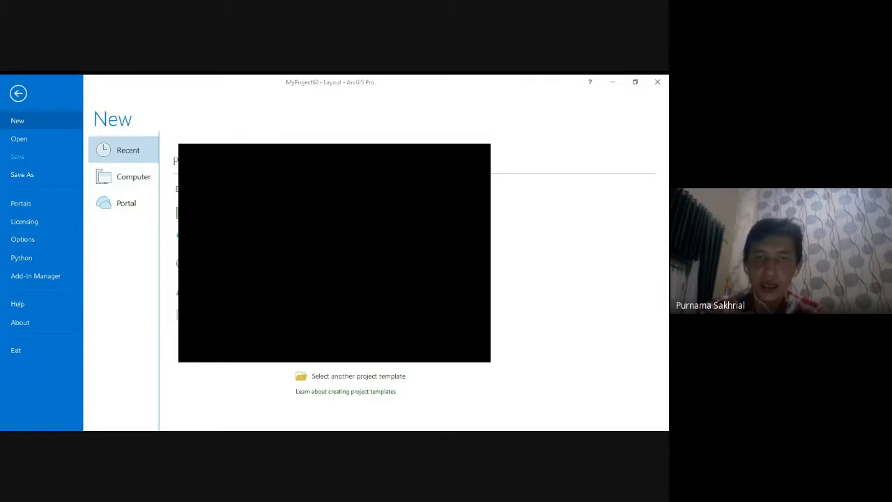
pyautogui.click(447, 349)
pyautogui.click(22, 94)
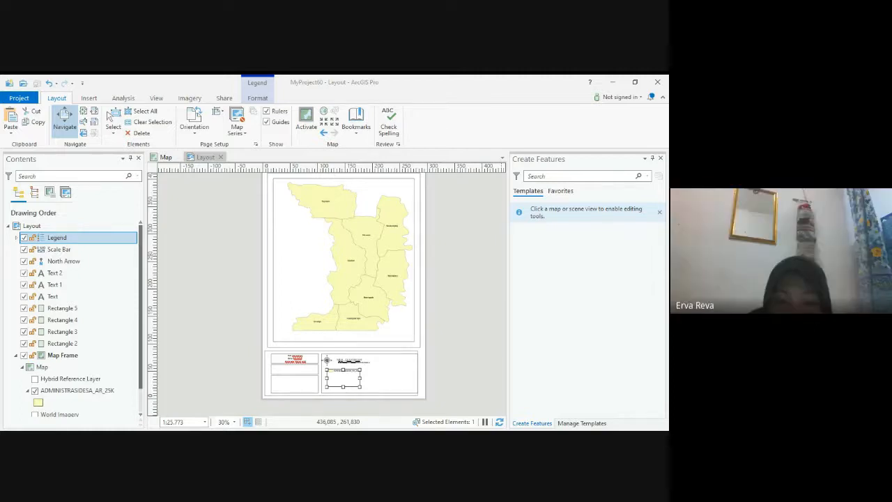
pyautogui.click(377, 345)
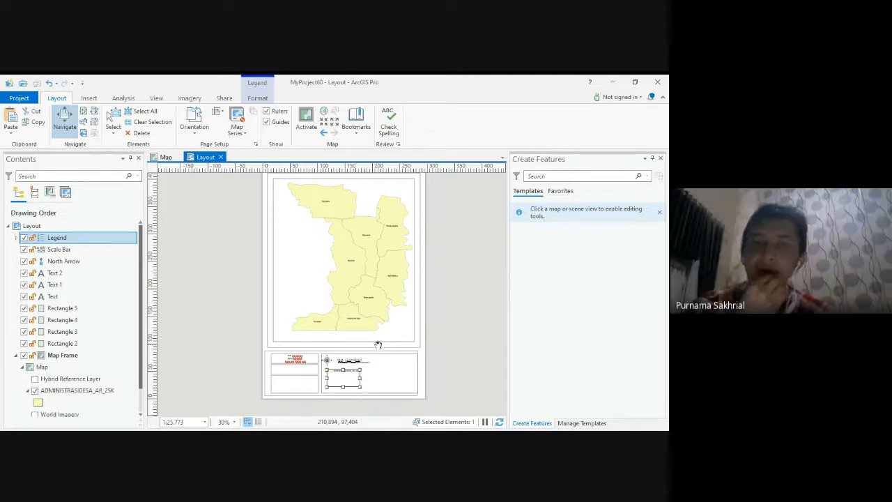
pyautogui.click(613, 83)
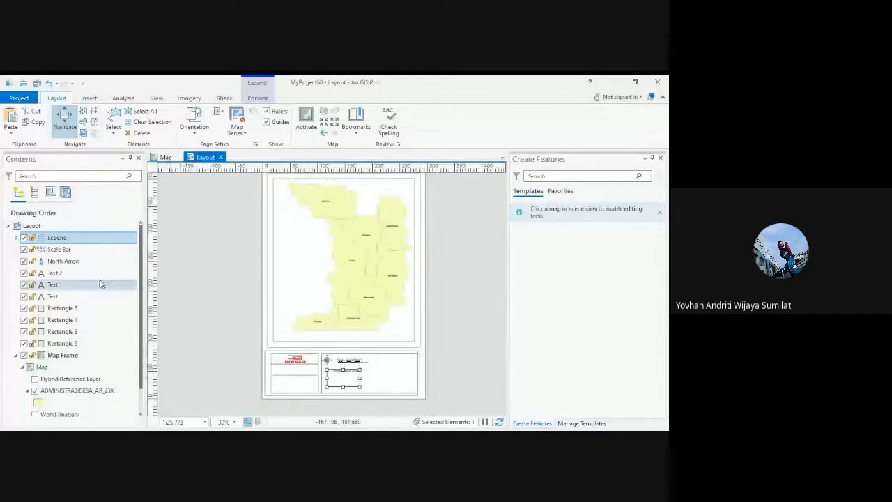
pyautogui.click(166, 158)
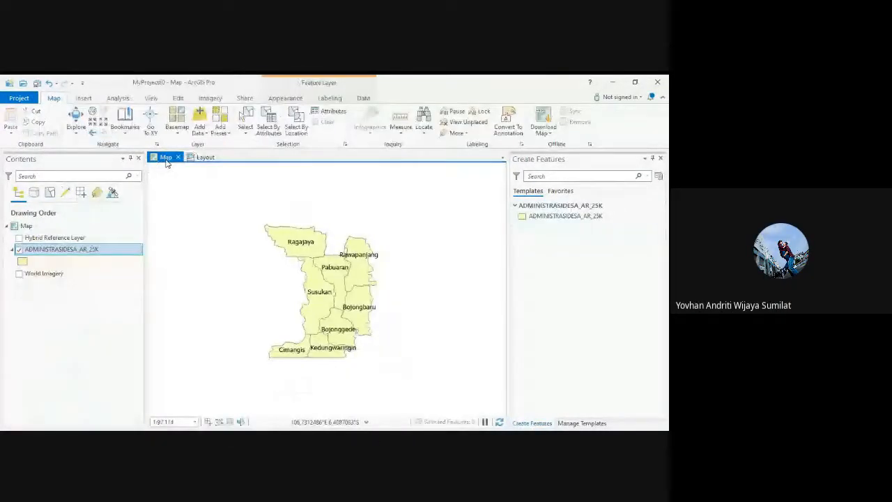
pyautogui.click(205, 157)
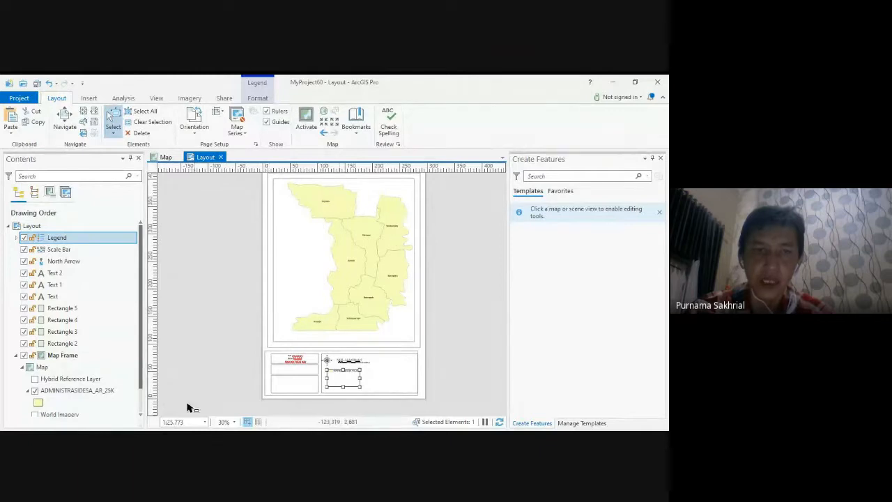
# Set the layout map frame's scale to 1:30.773.
pyautogui.click(176, 421)
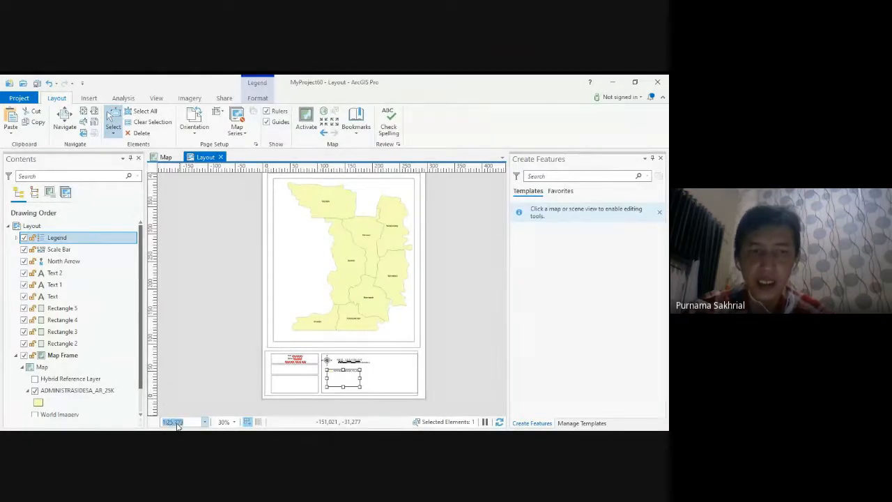
pyautogui.click(173, 421)
pyautogui.press('BackSpace')
pyautogui.press('BackSpace')
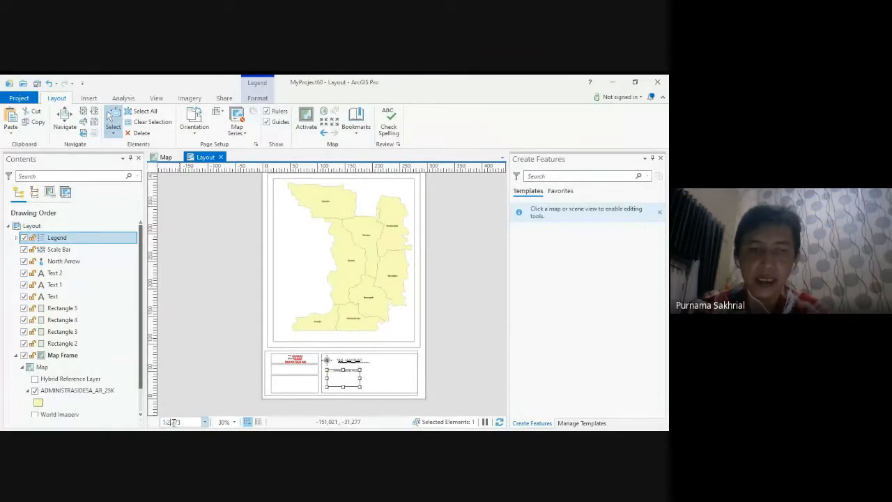
pyautogui.write('30')
pyautogui.press('Return')
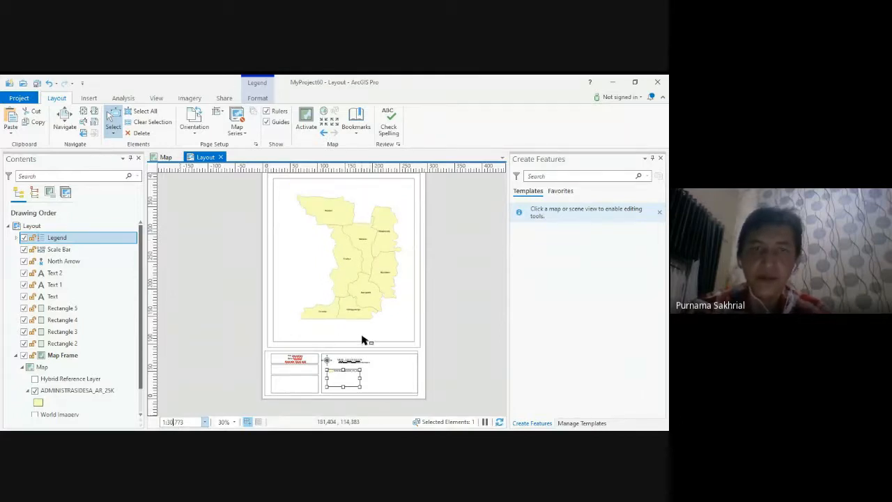
pyautogui.click(166, 157)
pyautogui.click(205, 158)
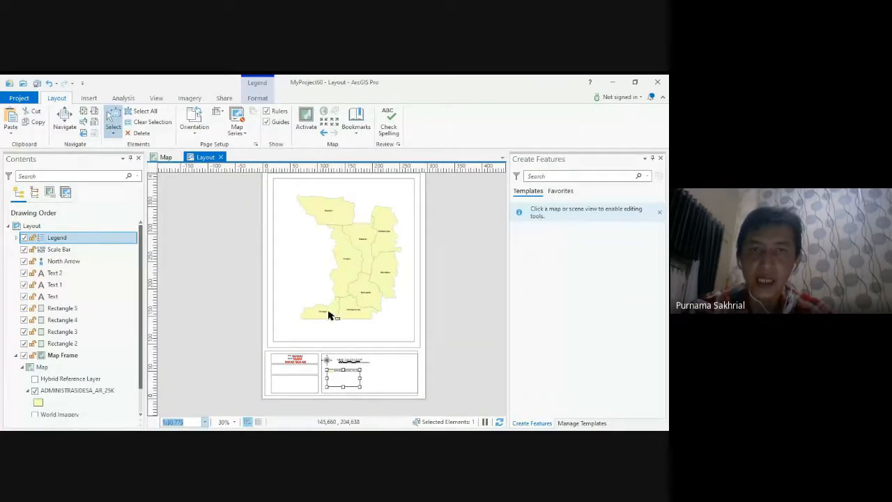
# Examine the NAMOBJ village names in the attribute table of the ADMINISTRASIDESA_AR_25K layer from the map view, and close the table.
pyautogui.click(166, 157)
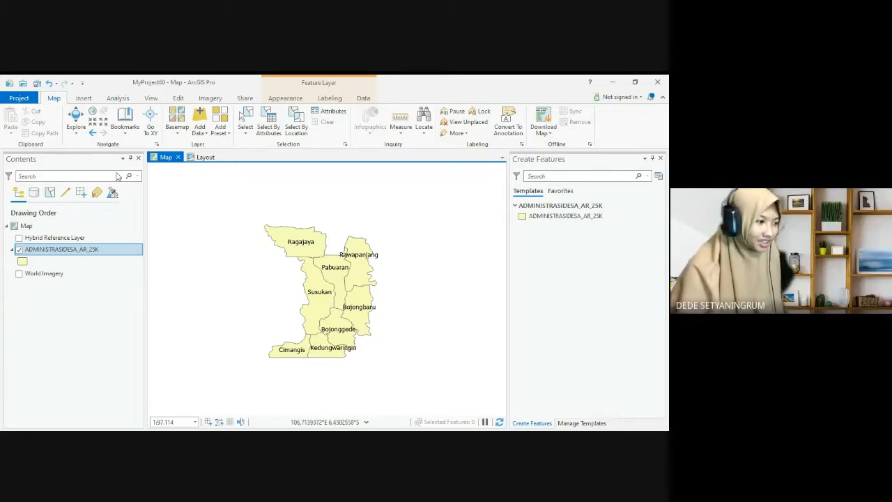
pyautogui.rightClick(72, 251)
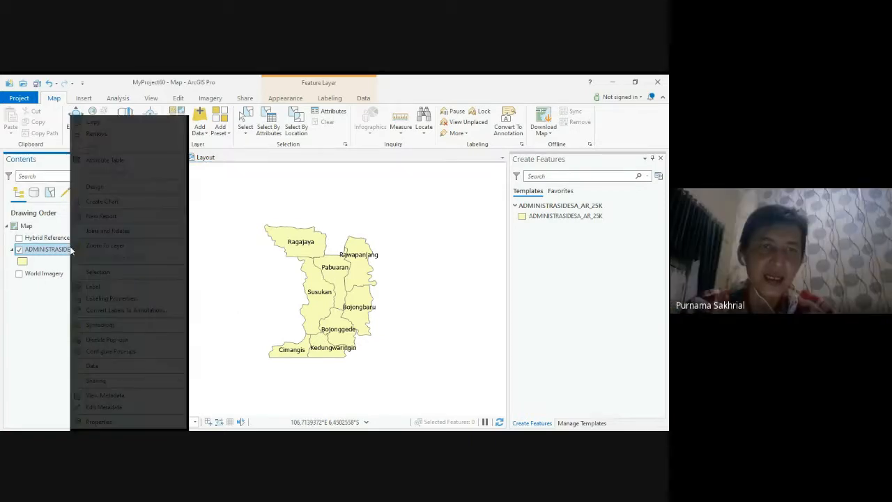
pyautogui.rightClick(61, 252)
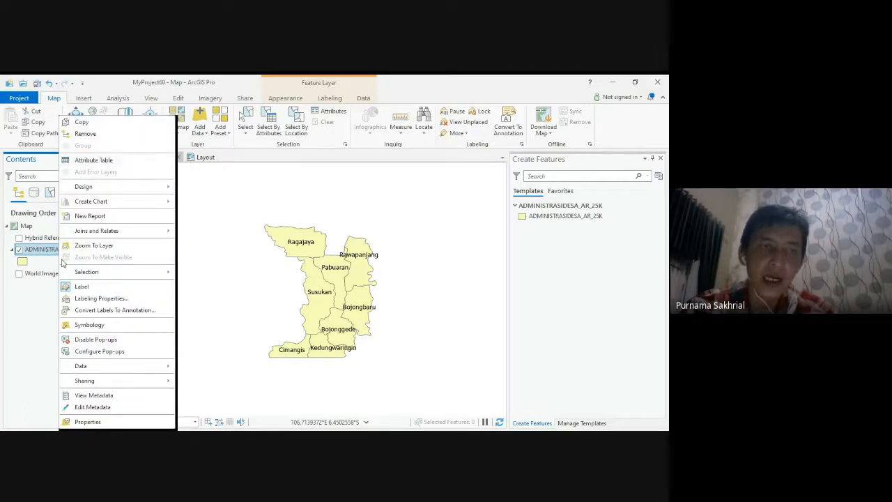
pyautogui.click(39, 335)
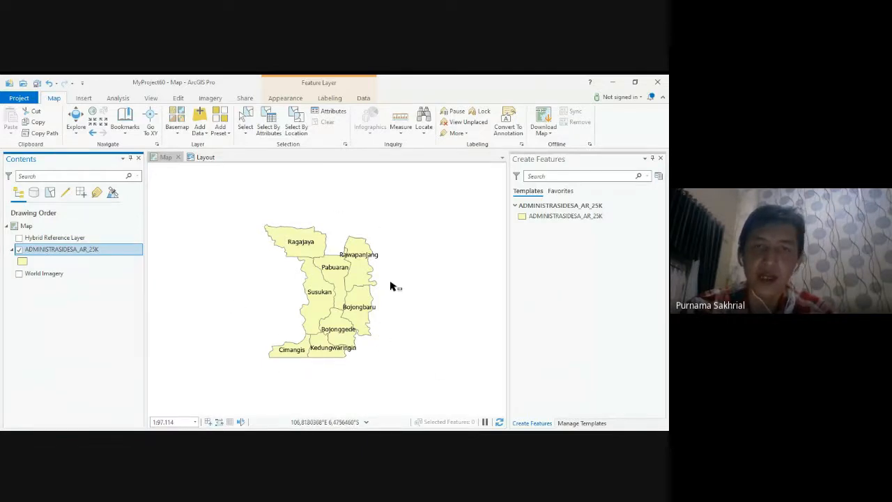
pyautogui.rightClick(75, 255)
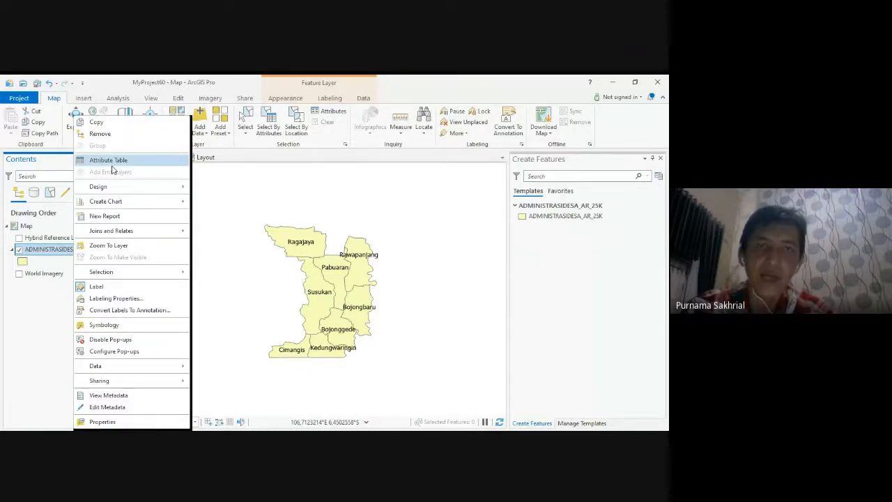
pyautogui.rightClick(50, 251)
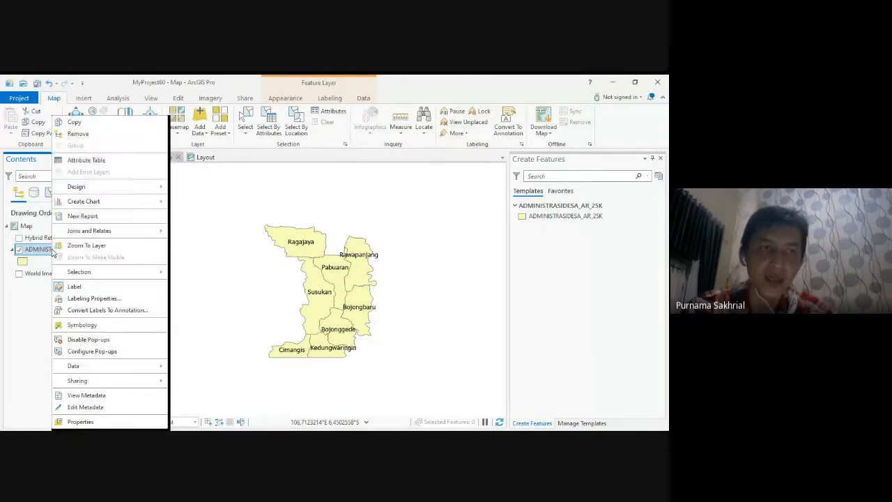
pyautogui.click(104, 161)
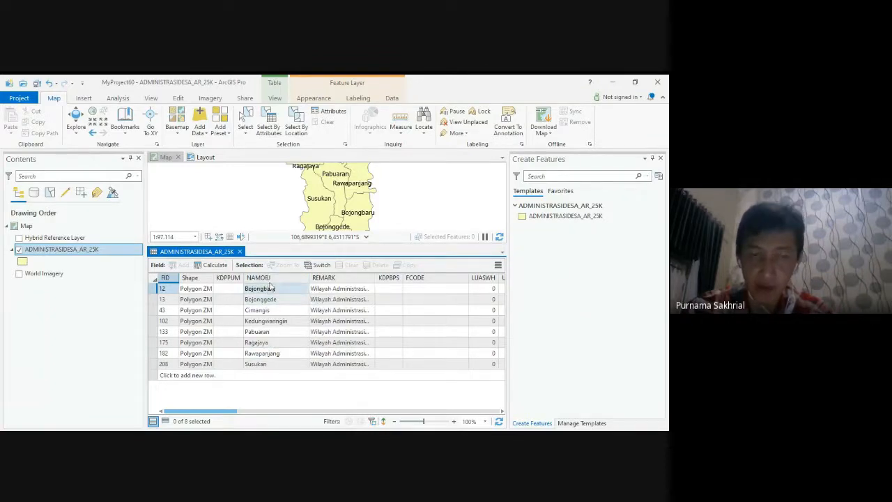
pyautogui.click(240, 252)
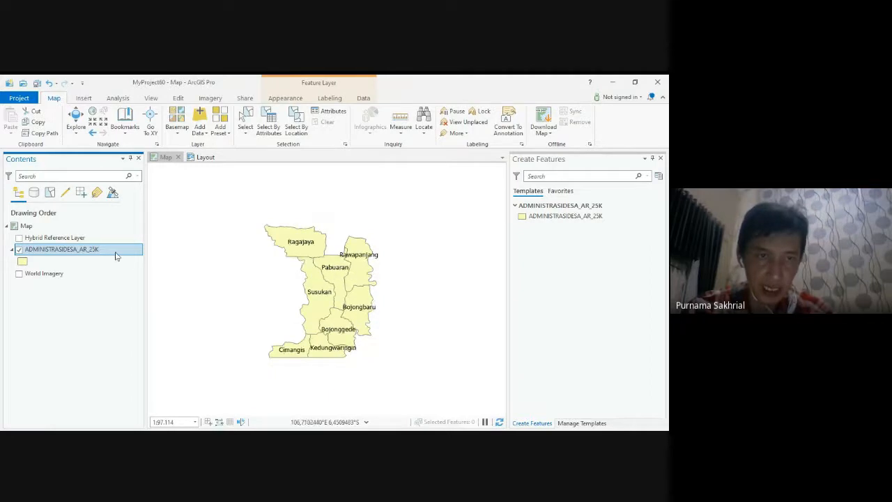
# Review the ADMINISTRASIDESA_AR_25K layer's labeling properties, including the field list and label expression, and close them without changes.
pyautogui.rightClick(84, 254)
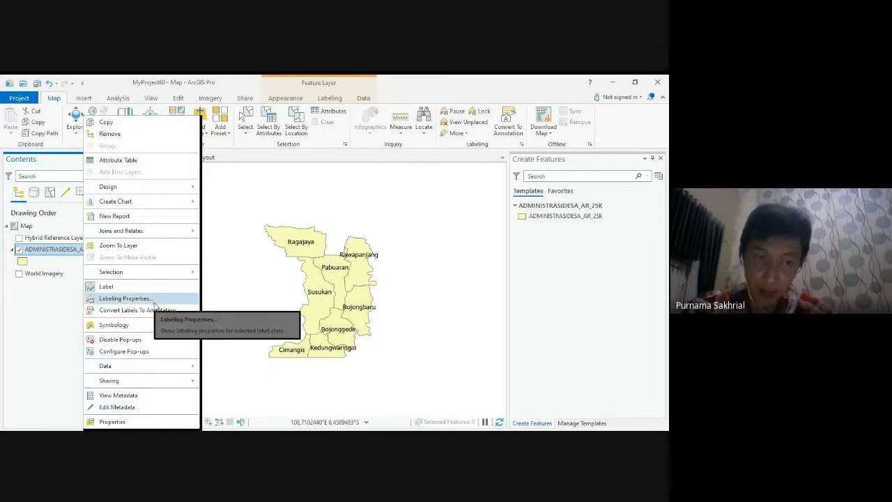
pyautogui.click(125, 299)
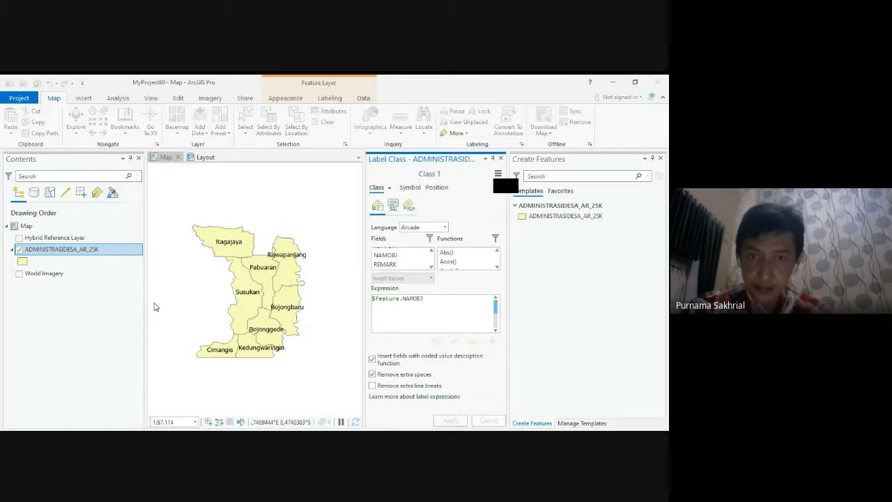
pyautogui.rightClick(97, 251)
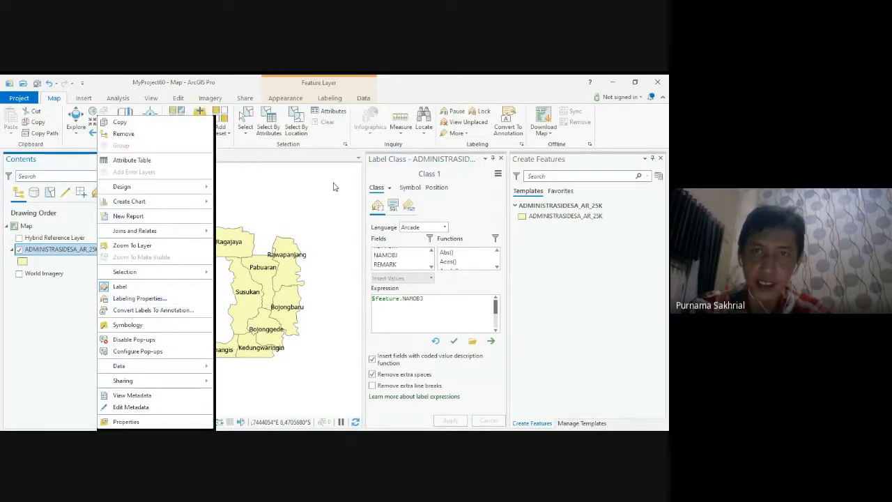
pyautogui.click(331, 161)
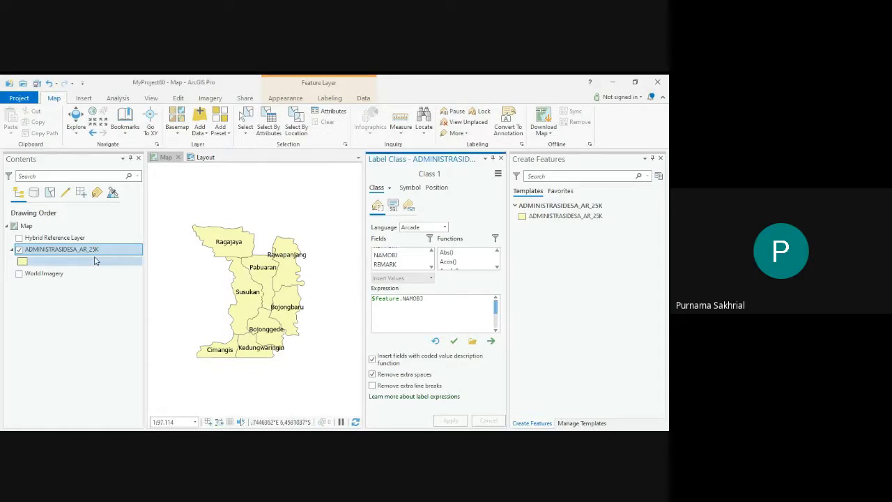
pyautogui.rightClick(53, 250)
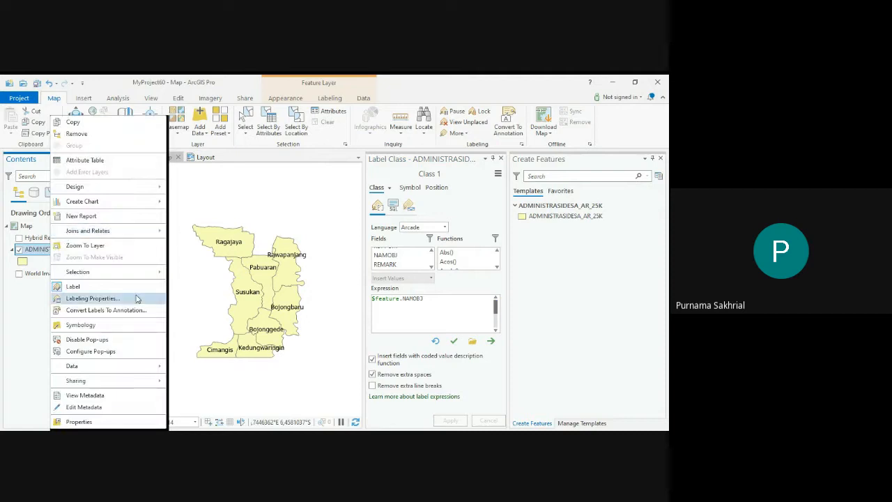
pyautogui.click(431, 304)
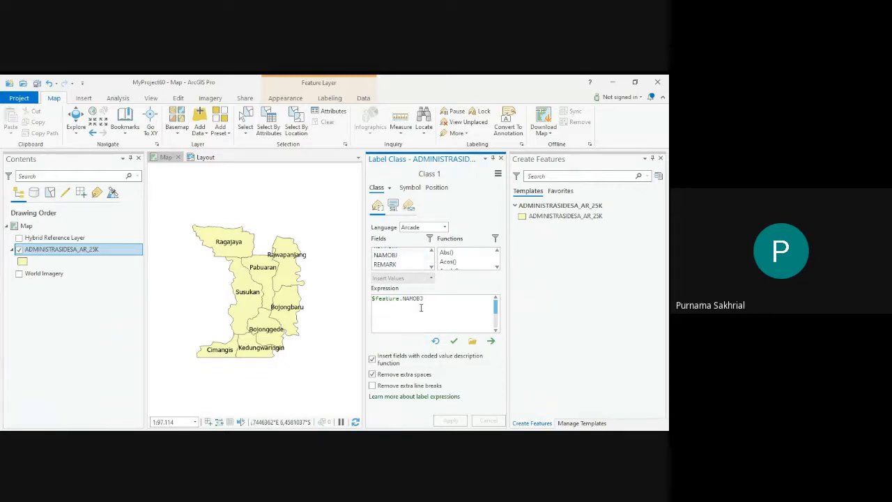
pyautogui.rightClick(395, 258)
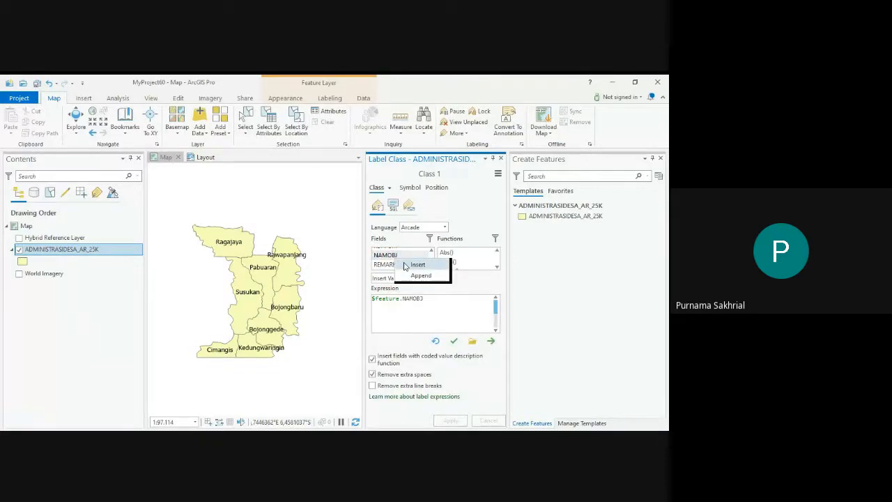
pyautogui.click(417, 315)
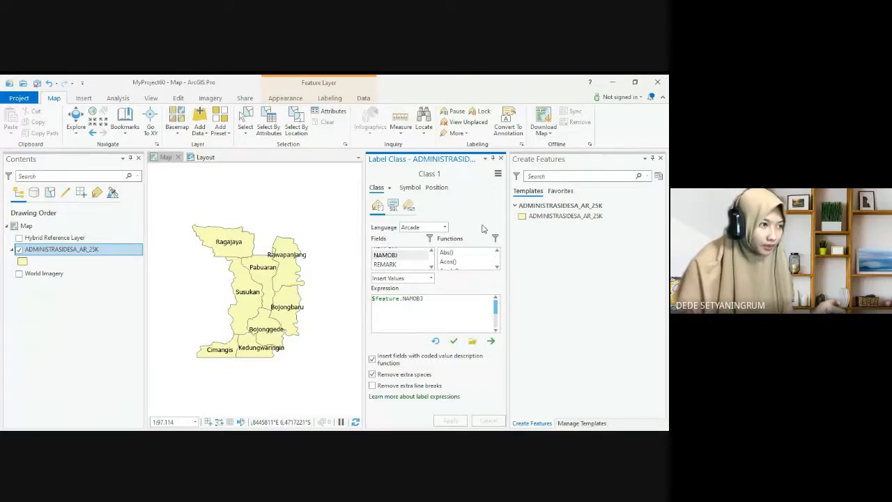
pyautogui.click(501, 160)
pyautogui.rightClick(80, 250)
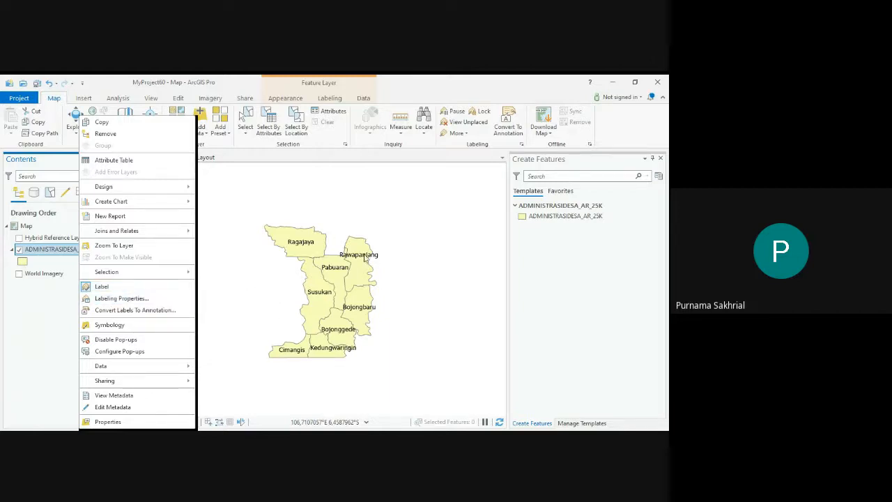
pyautogui.click(251, 294)
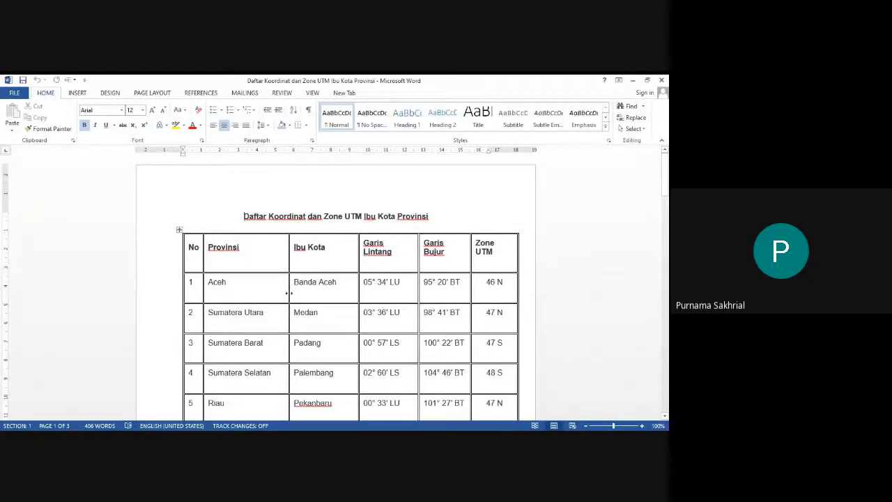
# Review the Word table of provincial capitals, highlighting the latitude and longitude headings and the UTM zone for Aceh.
pyautogui.scroll(-1, 288, 305)
pyautogui.scroll(-1, 287, 305)
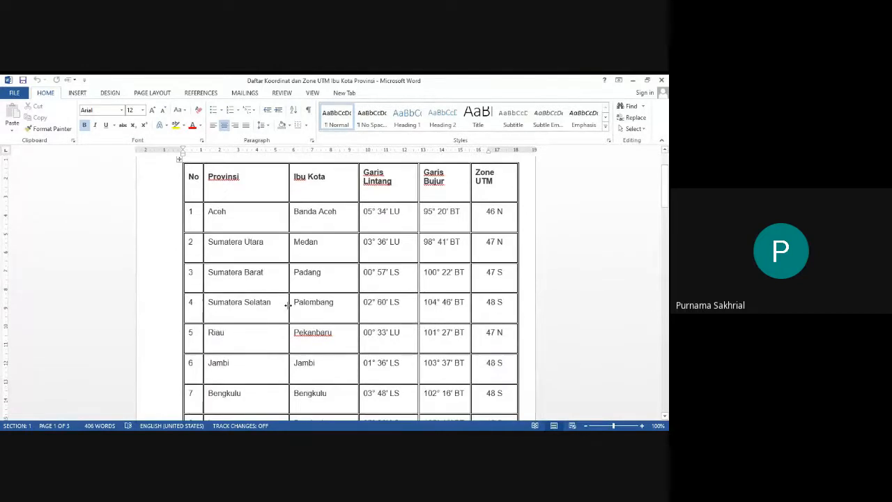
pyautogui.scroll(-1, 287, 305)
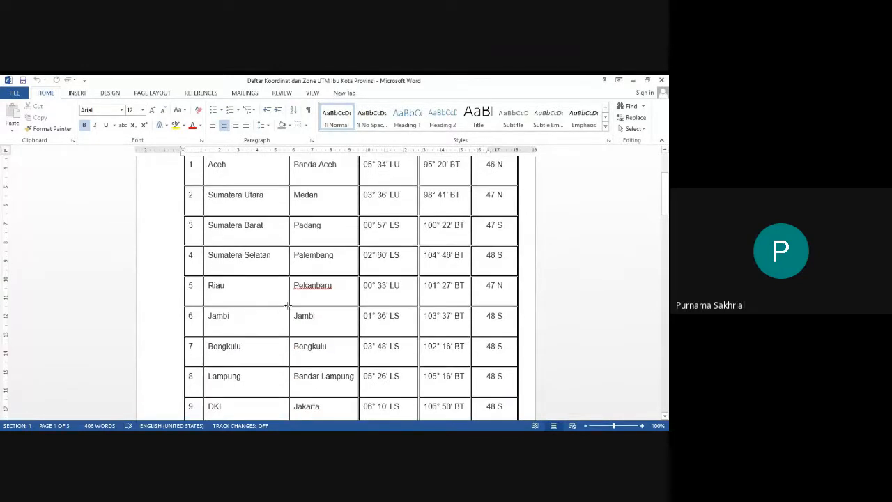
pyautogui.scroll(3, 288, 305)
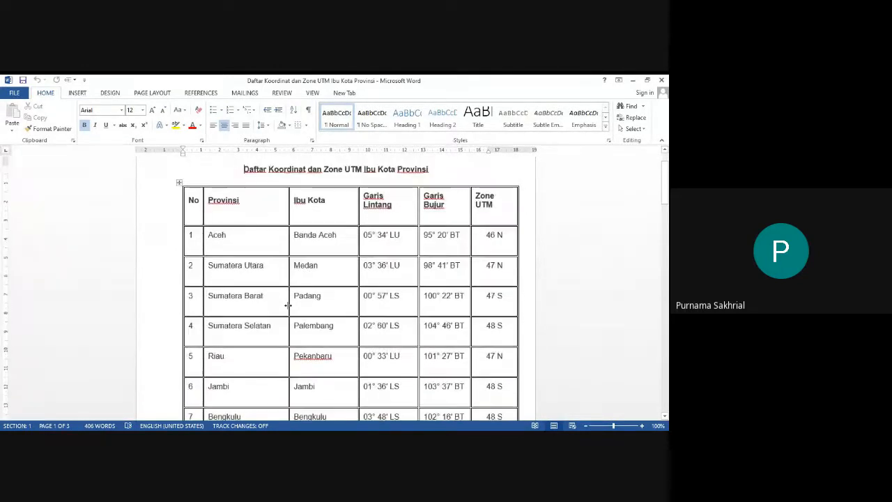
pyautogui.click(278, 239)
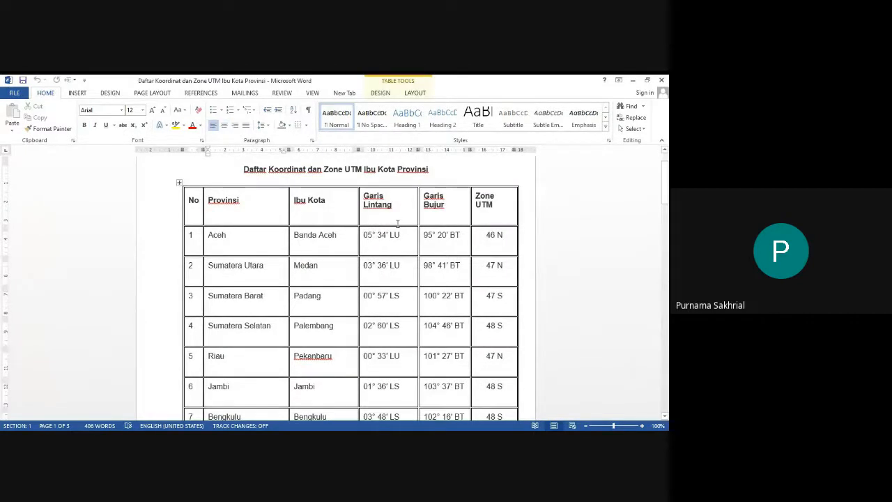
pyautogui.moveTo(408, 210); pyautogui.dragTo(447, 212)
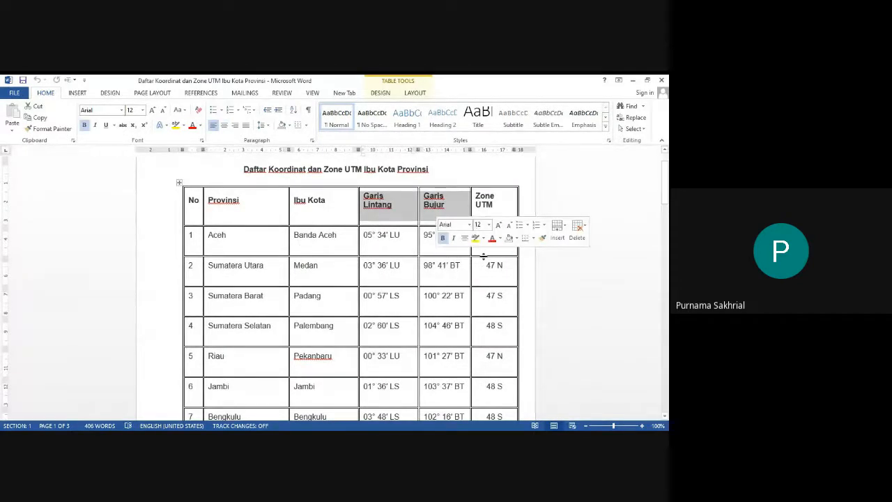
pyautogui.moveTo(485, 235); pyautogui.dragTo(505, 237)
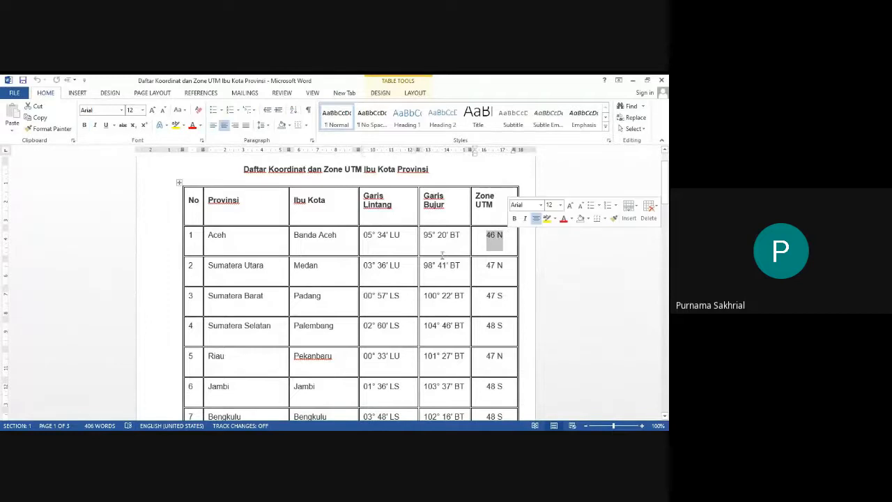
# Look up the UTM zones for Jawa Barat and Jambi in the provincial capitals table, and minimize the document.
pyautogui.scroll(-3, 348, 306)
pyautogui.scroll(-4, 348, 307)
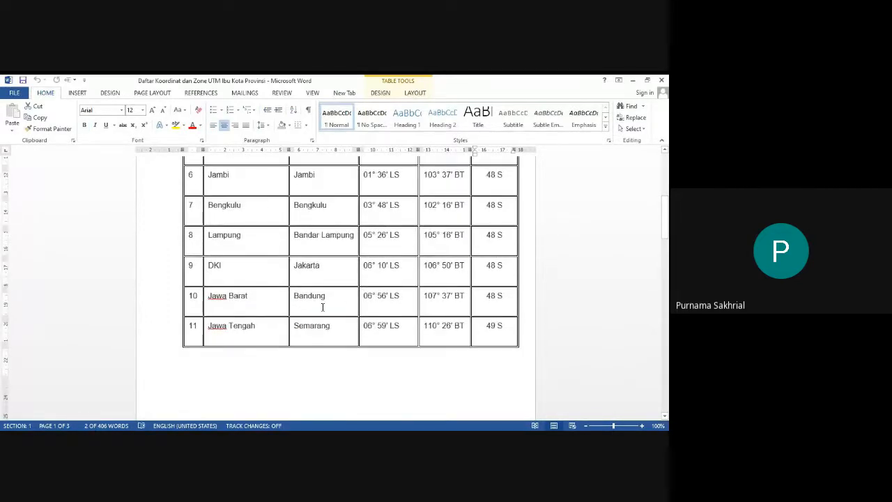
pyautogui.click(278, 305)
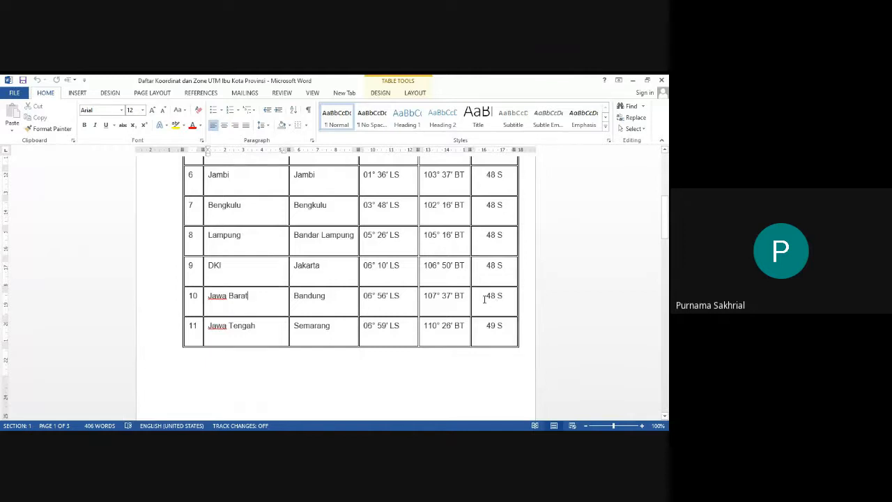
pyautogui.moveTo(485, 295); pyautogui.dragTo(512, 296)
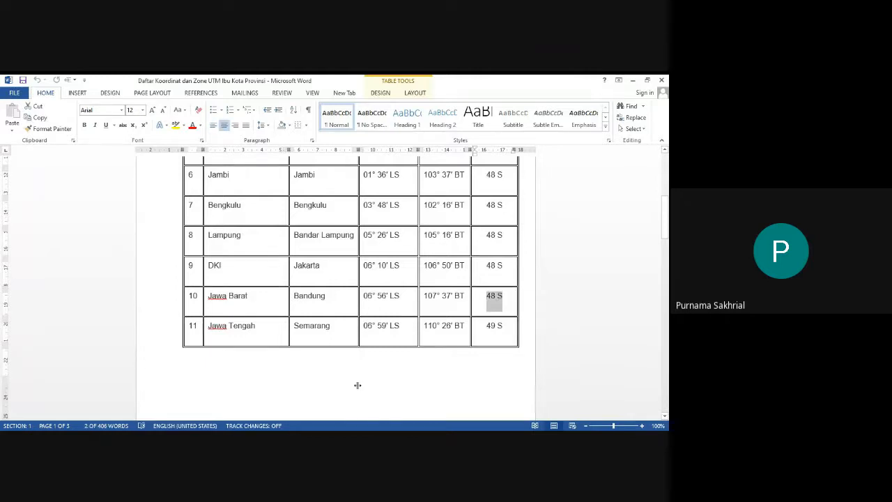
pyautogui.click(228, 299)
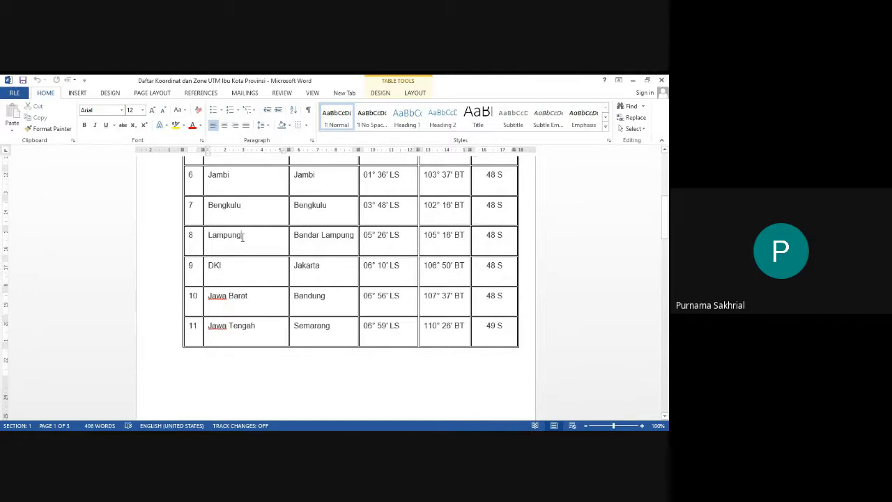
pyautogui.scroll(1, 243, 236)
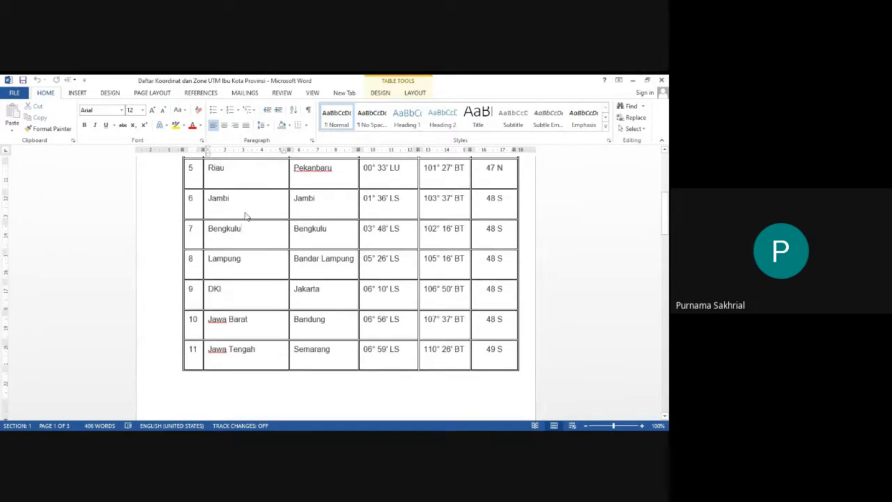
pyautogui.moveTo(486, 198); pyautogui.dragTo(506, 198)
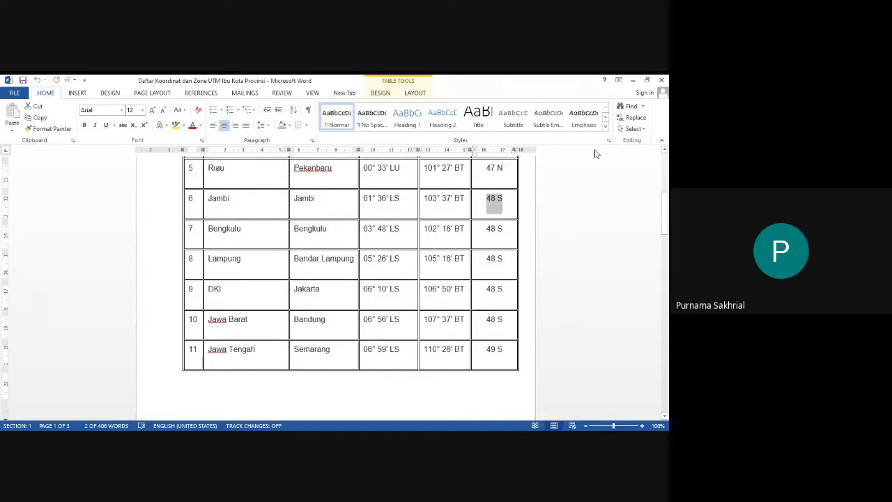
pyautogui.click(633, 81)
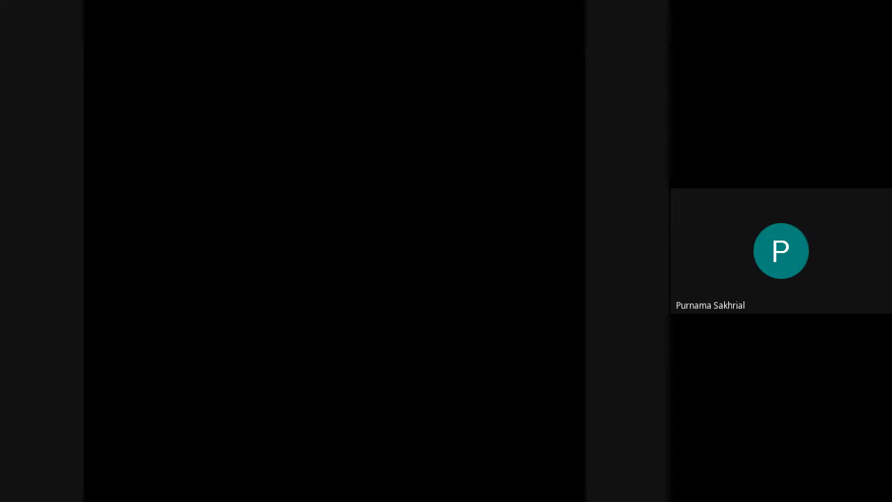